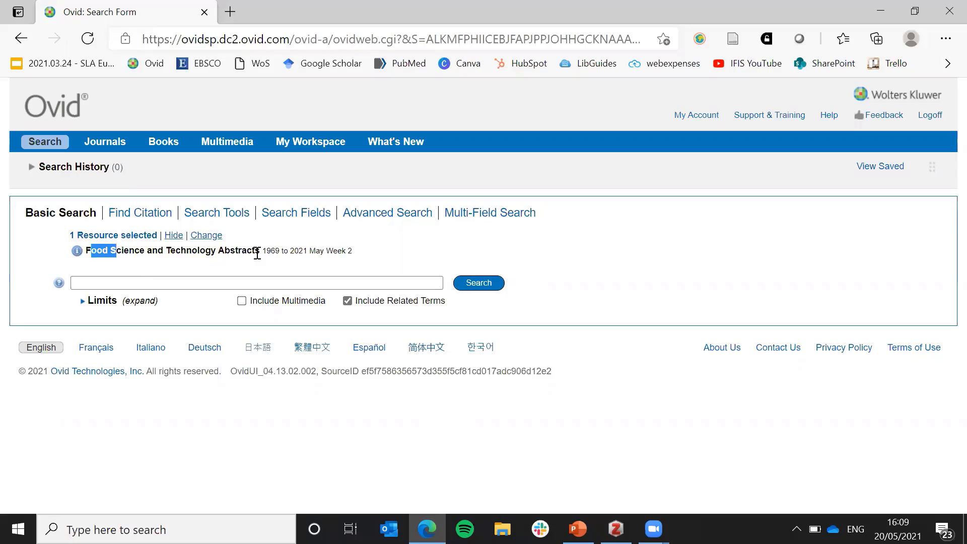
{"action": "mouse_move", "coordinate": [256, 253]}
{"action": "left_mouse_down"}
{"action": "mouse_move", "coordinate": [271, 258]}
{"action": "mouse_move", "coordinate": [241, 242]}
{"action": "left_mouse_up"}
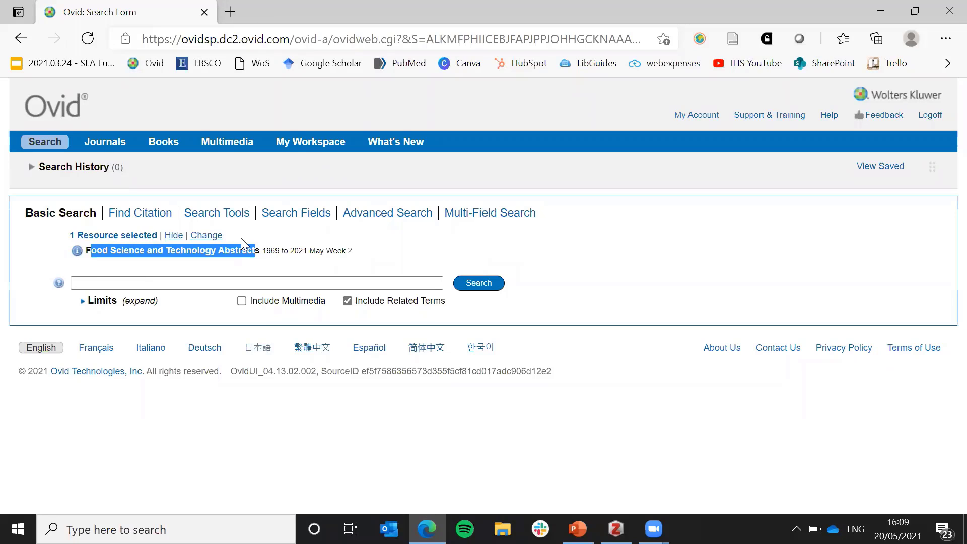
{"action": "left_click", "coordinate": [393, 256]}
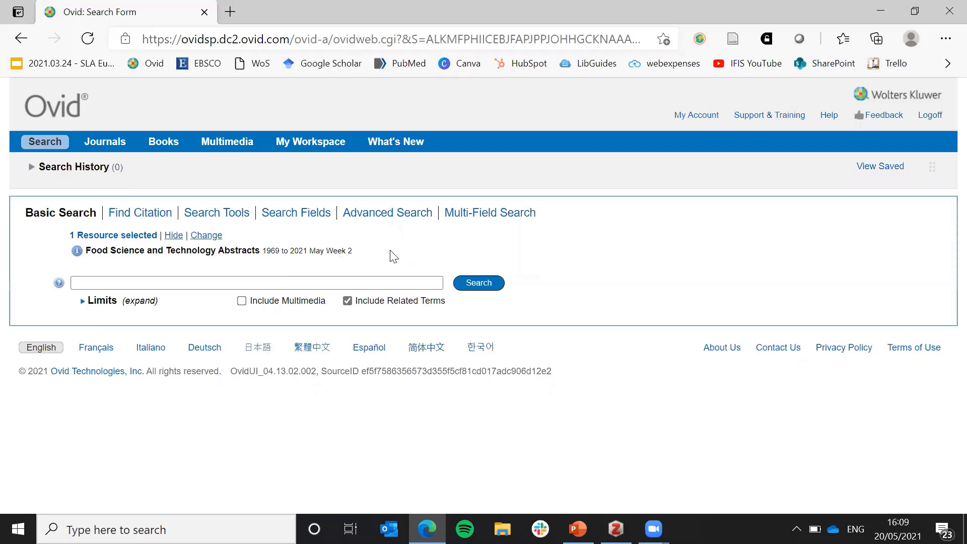
- Run a basic search of Food Science and Technology Abstracts for "nutrition therapy in hospitals"
{"action": "left_click", "coordinate": [382, 285]}
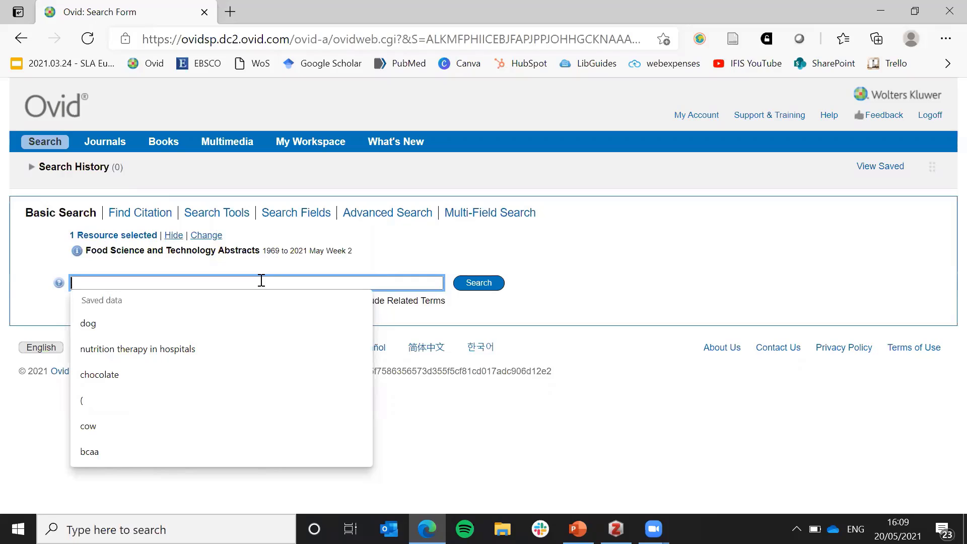
{"action": "type", "text": "nutrition"}
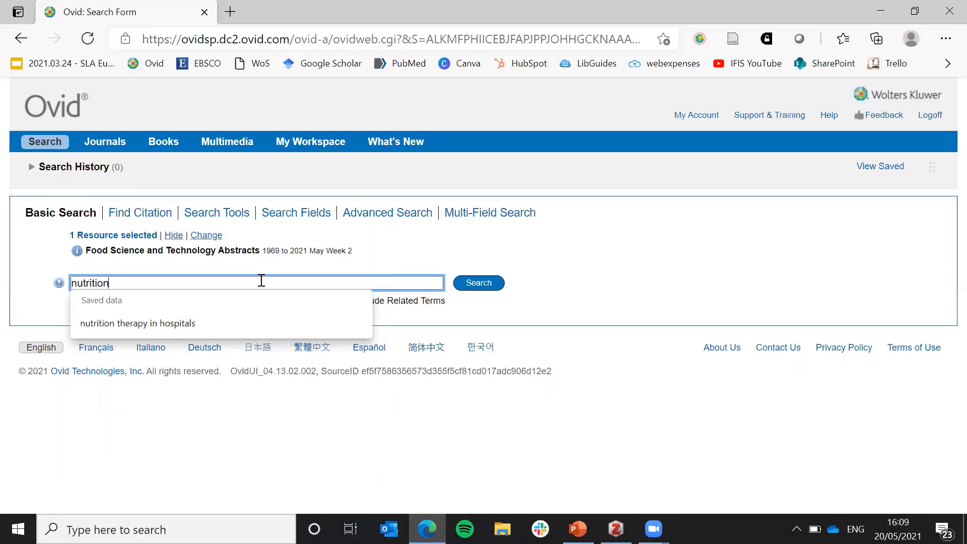
{"action": "type", "text": " theraph"}
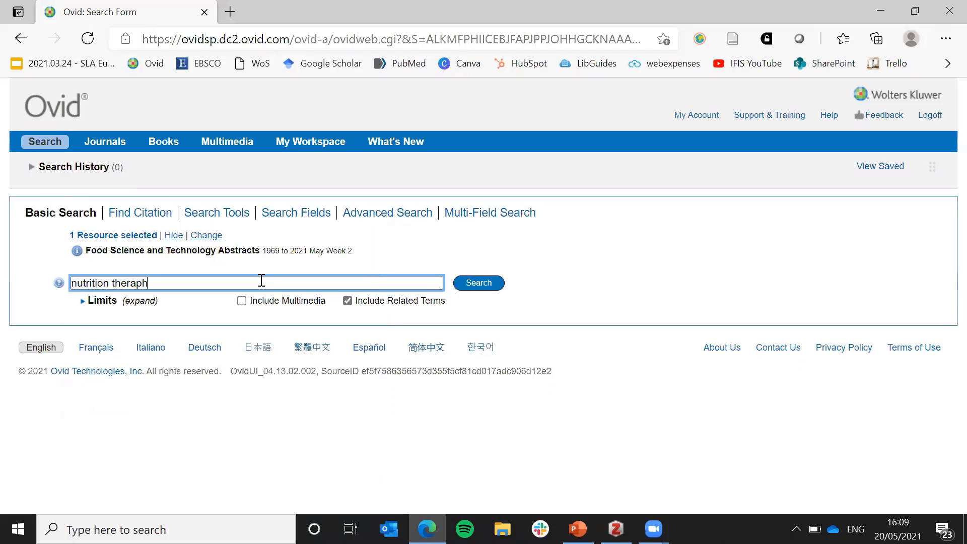
{"action": "key", "text": "BackSpace"}
{"action": "type", "text": "y in hop"}
{"action": "key", "text": "BackSpace"}
{"action": "type", "text": "s"}
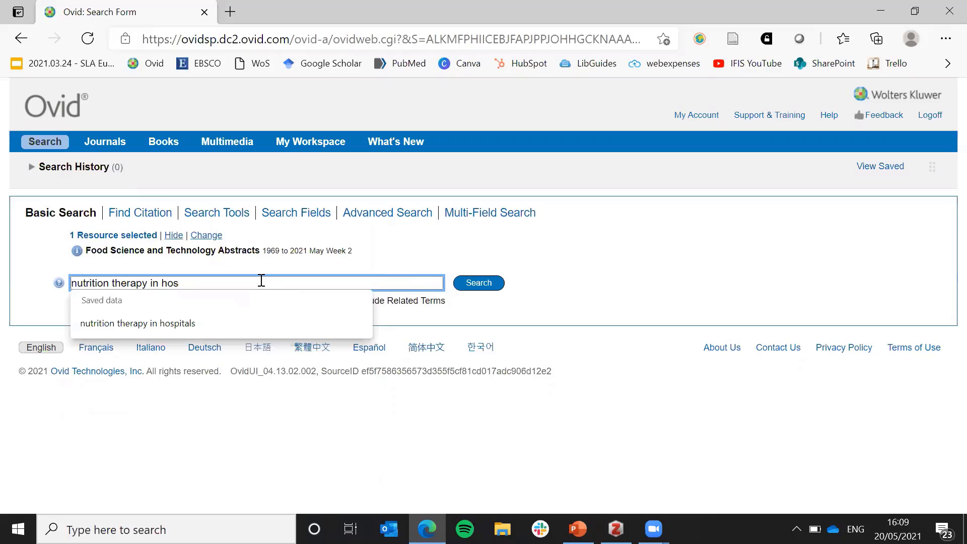
{"action": "type", "text": "pitals"}
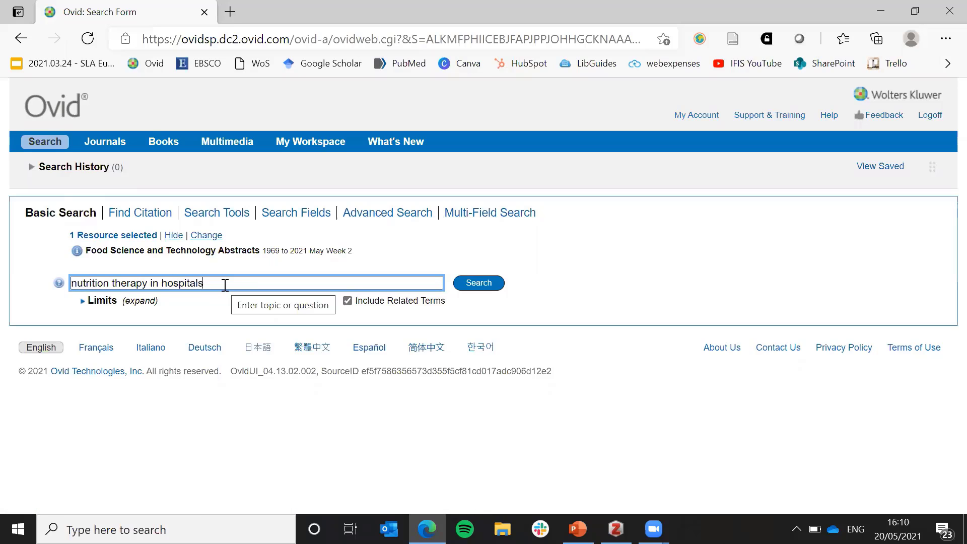
{"action": "left_click", "coordinate": [479, 283]}
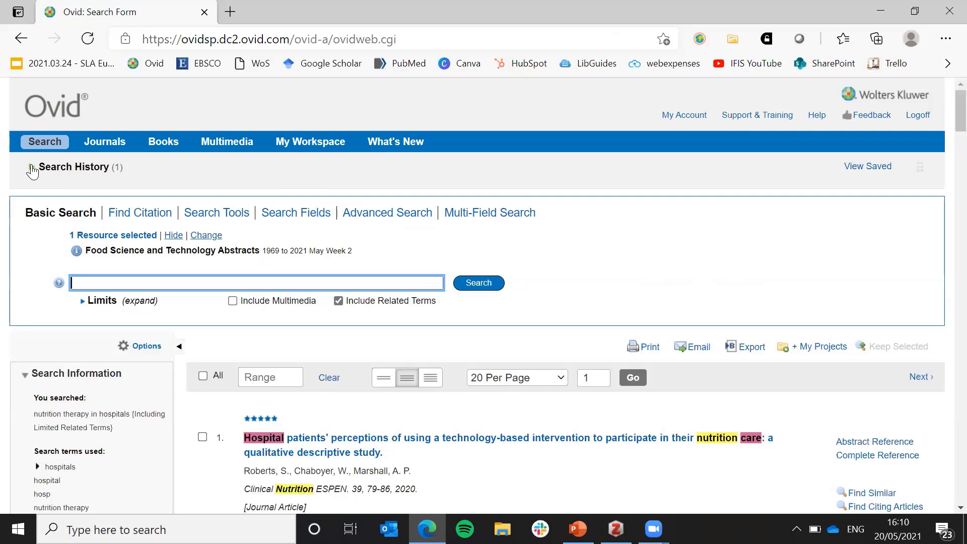
- Expand the search history and look through the first records found for nutrition therapy in hospitals
{"action": "left_click", "coordinate": [32, 170]}
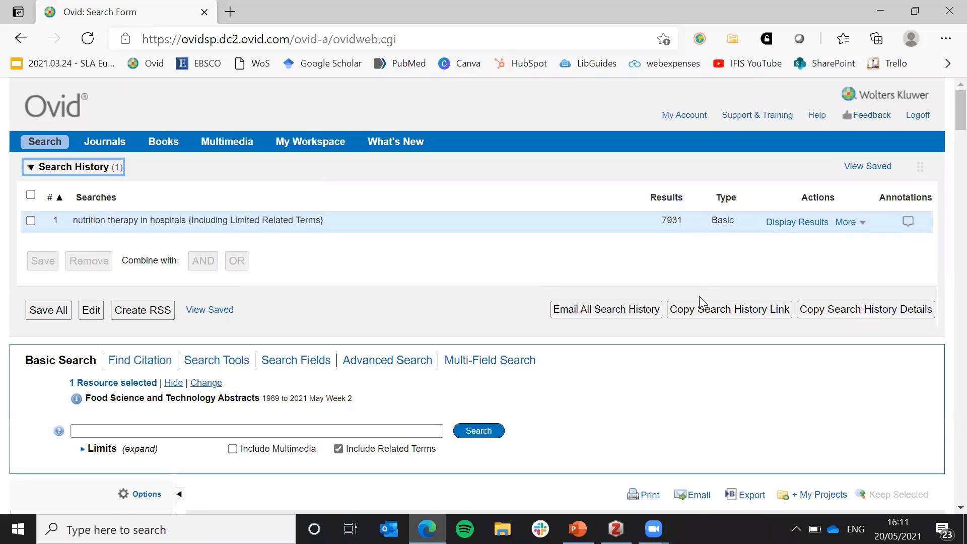
{"action": "scroll", "coordinate": [695, 360], "scroll_direction": "down", "scroll_amount": 2}
{"action": "scroll", "coordinate": [705, 363], "scroll_direction": "down", "scroll_amount": 2}
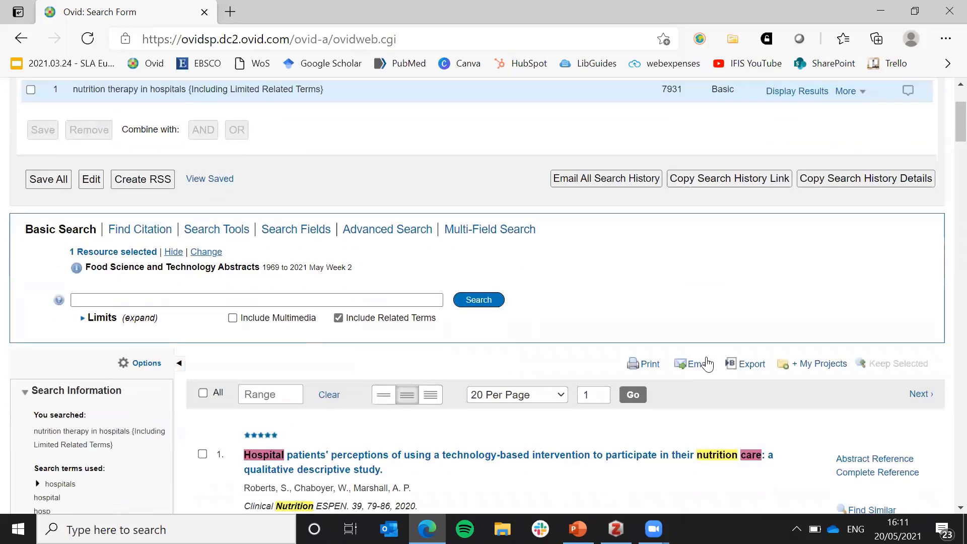
{"action": "scroll", "coordinate": [717, 354], "scroll_direction": "down", "scroll_amount": 1}
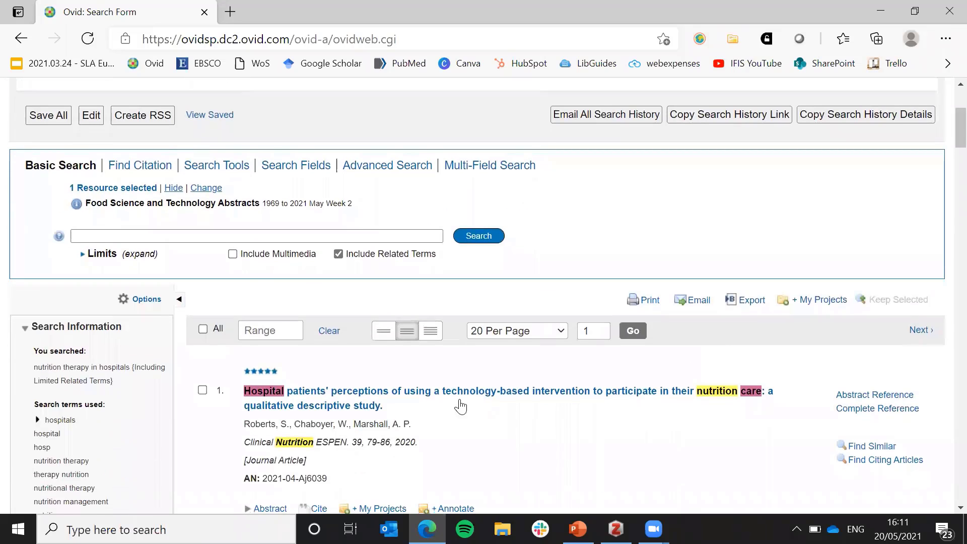
{"action": "scroll", "coordinate": [403, 398], "scroll_direction": "down", "scroll_amount": 4}
{"action": "scroll", "coordinate": [71, 403], "scroll_direction": "down", "scroll_amount": 1}
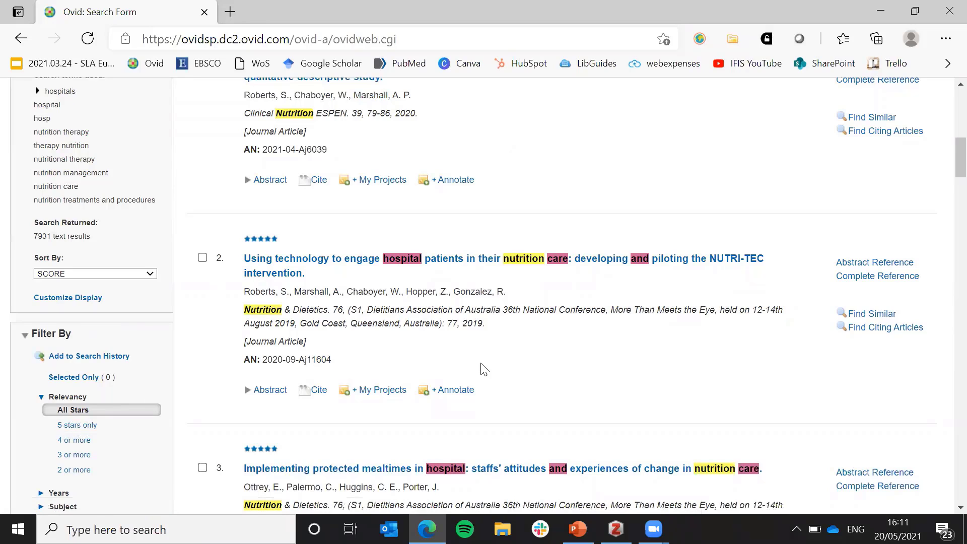
{"action": "scroll", "coordinate": [591, 403], "scroll_direction": "up", "scroll_amount": 5}
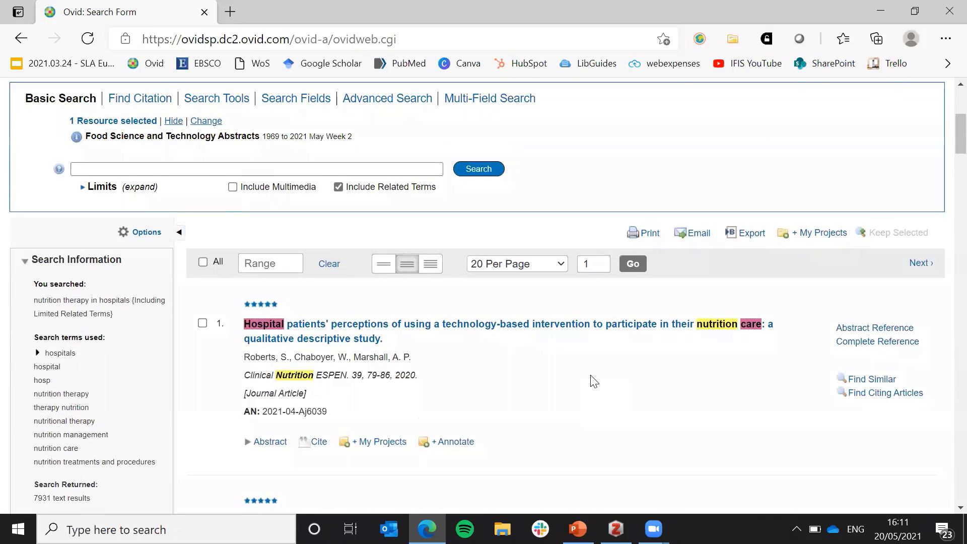
{"action": "scroll", "coordinate": [595, 381], "scroll_direction": "up", "scroll_amount": 4}
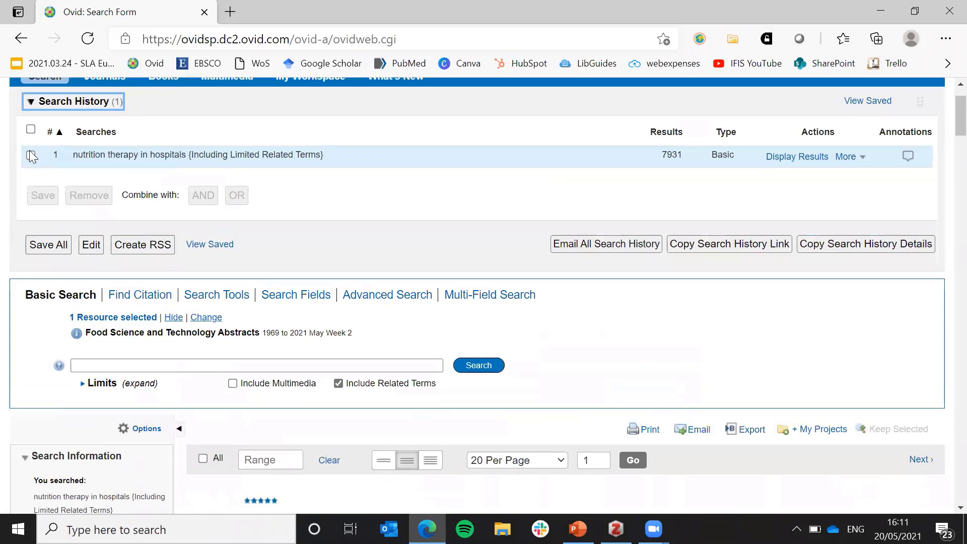
- Limit the "nutrition therapy in hospitals" search to records with a Five Stars ranking using the additional limits
{"action": "left_click", "coordinate": [31, 156]}
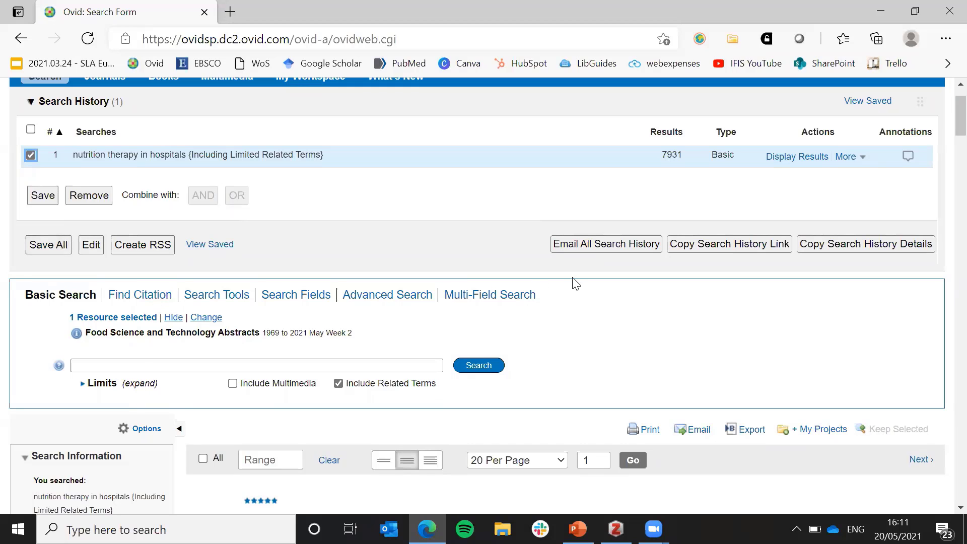
{"action": "left_click", "coordinate": [97, 384]}
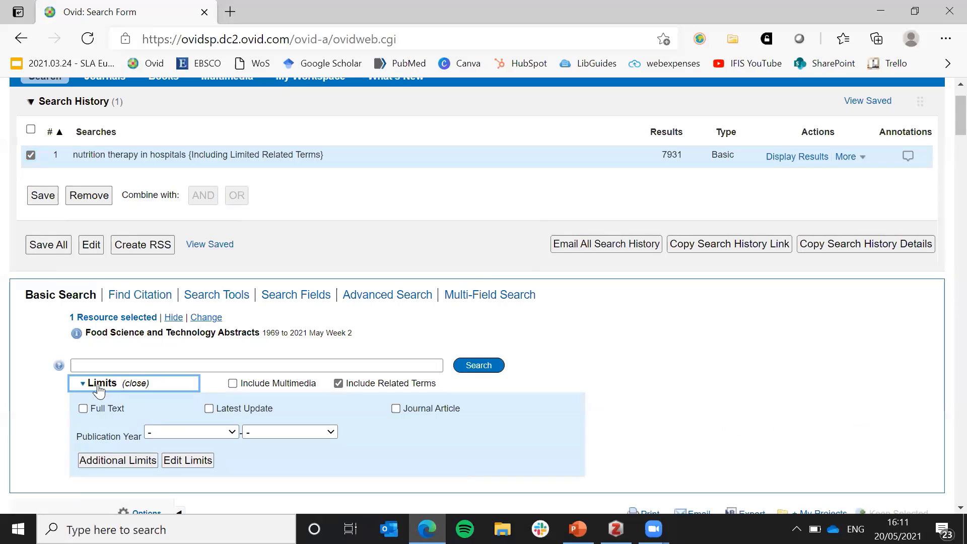
{"action": "scroll", "coordinate": [564, 317], "scroll_direction": "down", "scroll_amount": 1}
{"action": "scroll", "coordinate": [570, 317], "scroll_direction": "down", "scroll_amount": 2}
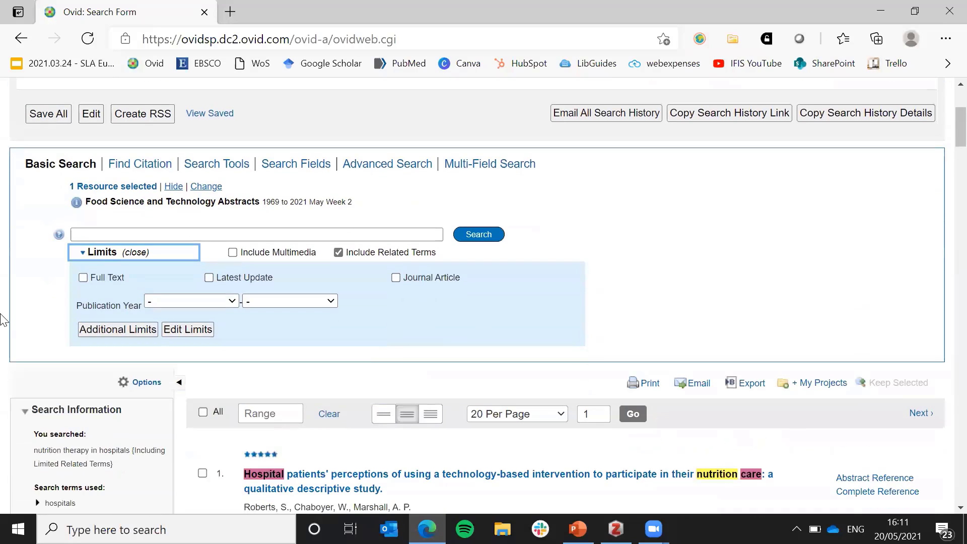
{"action": "left_click", "coordinate": [109, 330]}
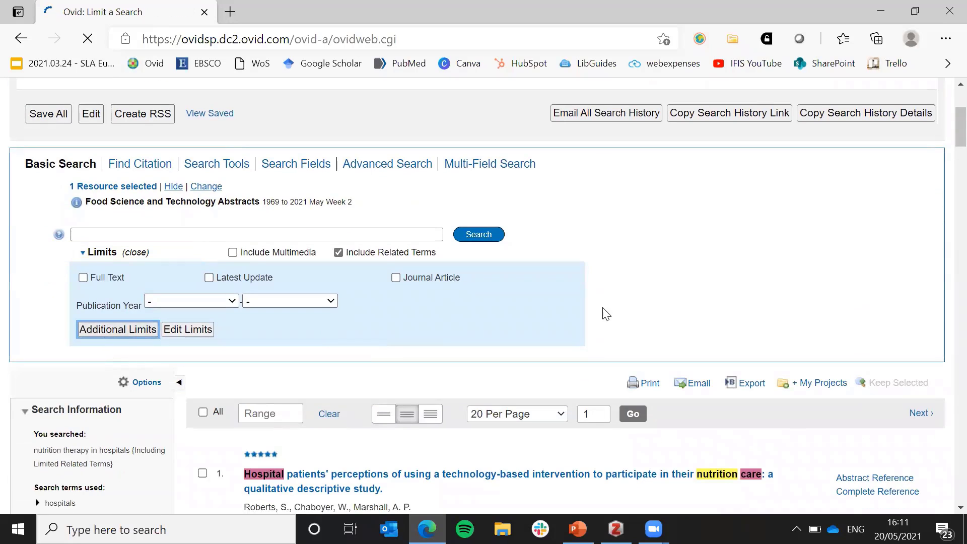
{"action": "scroll", "coordinate": [436, 298], "scroll_direction": "down", "scroll_amount": 5}
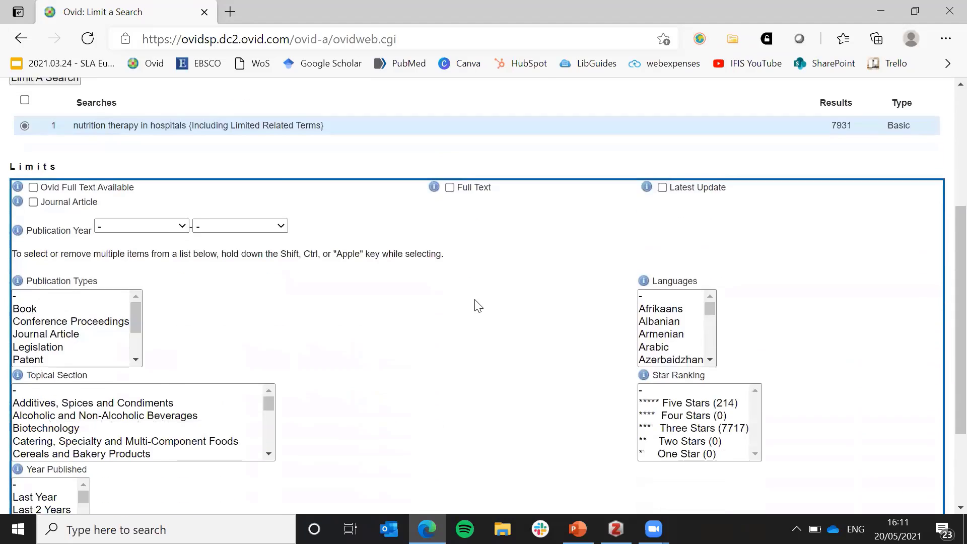
{"action": "left_click", "coordinate": [677, 363]}
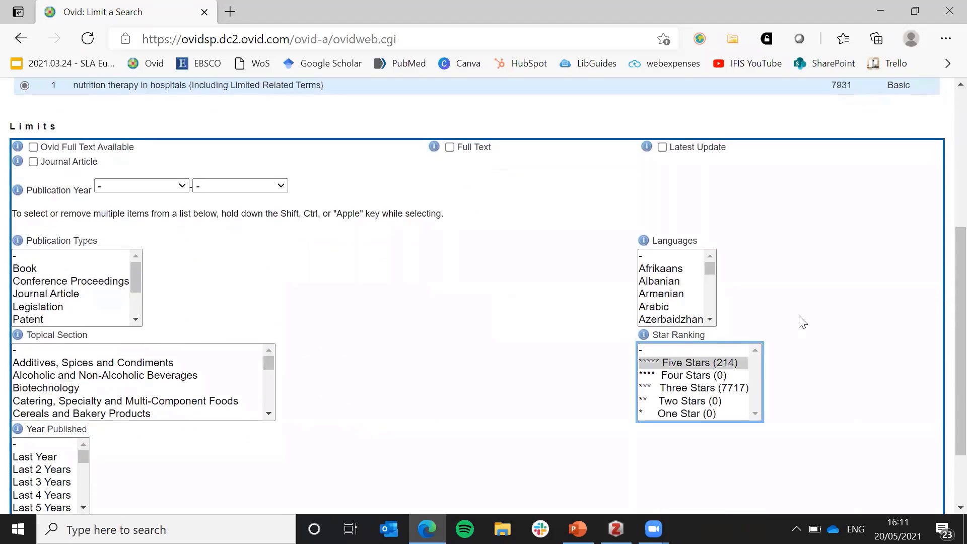
{"action": "scroll", "coordinate": [802, 328], "scroll_direction": "down", "scroll_amount": 2}
{"action": "left_click", "coordinate": [42, 456]}
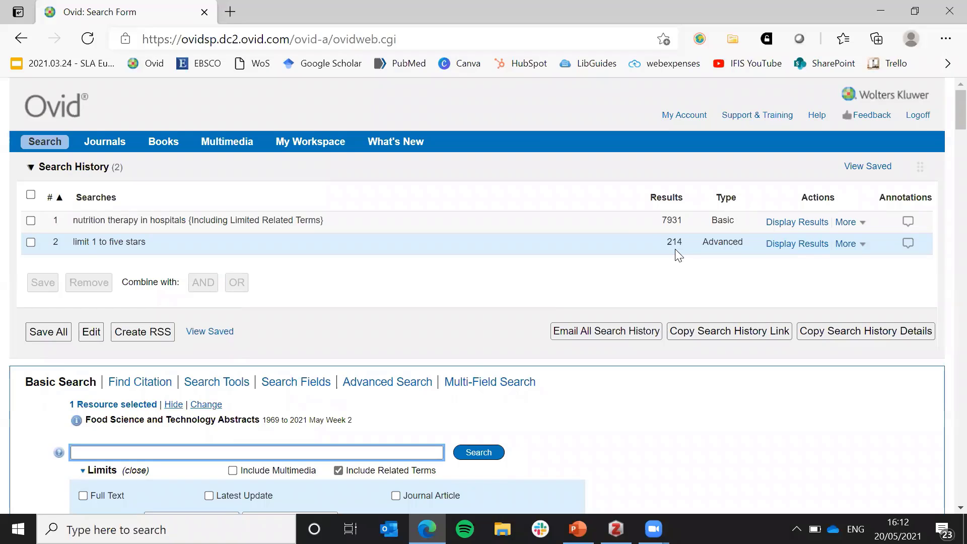
{"action": "scroll", "coordinate": [662, 309], "scroll_direction": "down", "scroll_amount": 6}
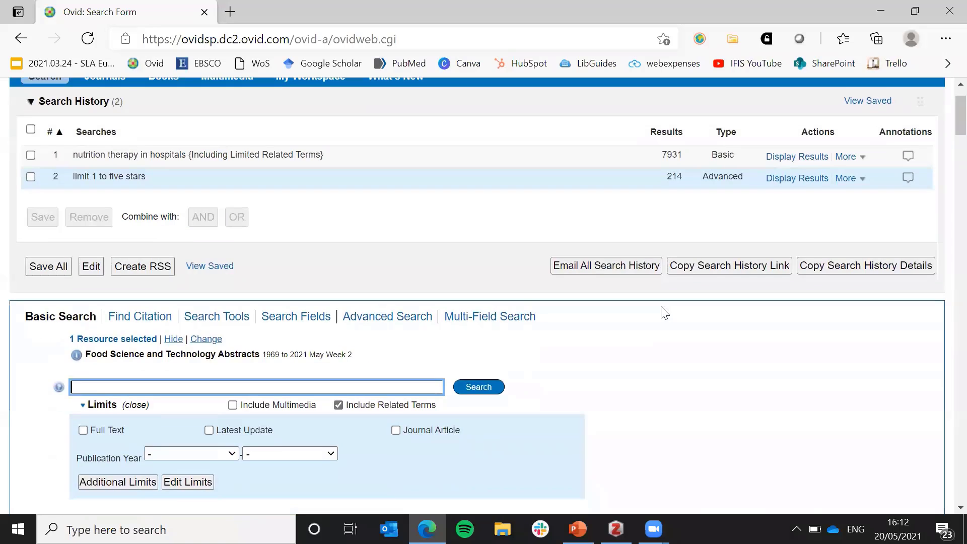
{"action": "scroll", "coordinate": [579, 390], "scroll_direction": "down", "scroll_amount": 3}
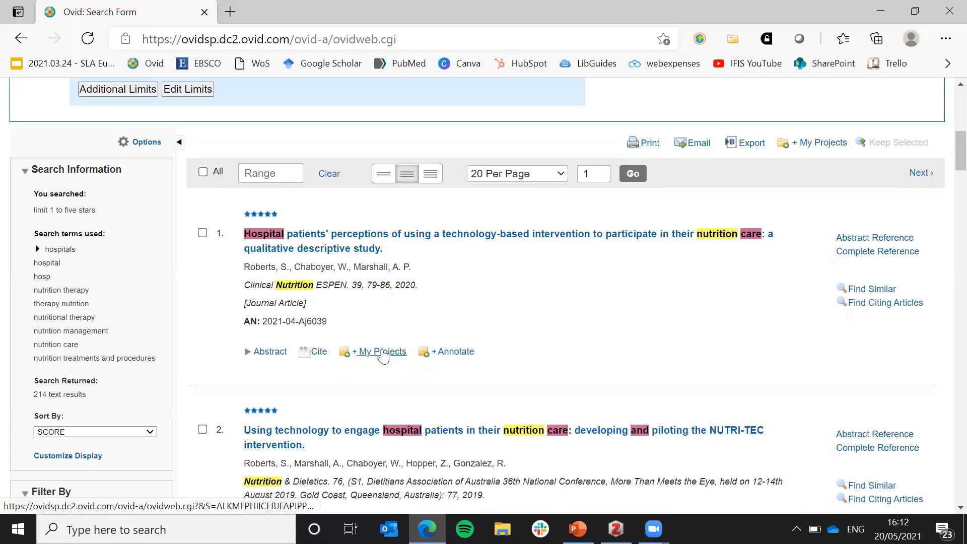
{"action": "left_click", "coordinate": [205, 172]}
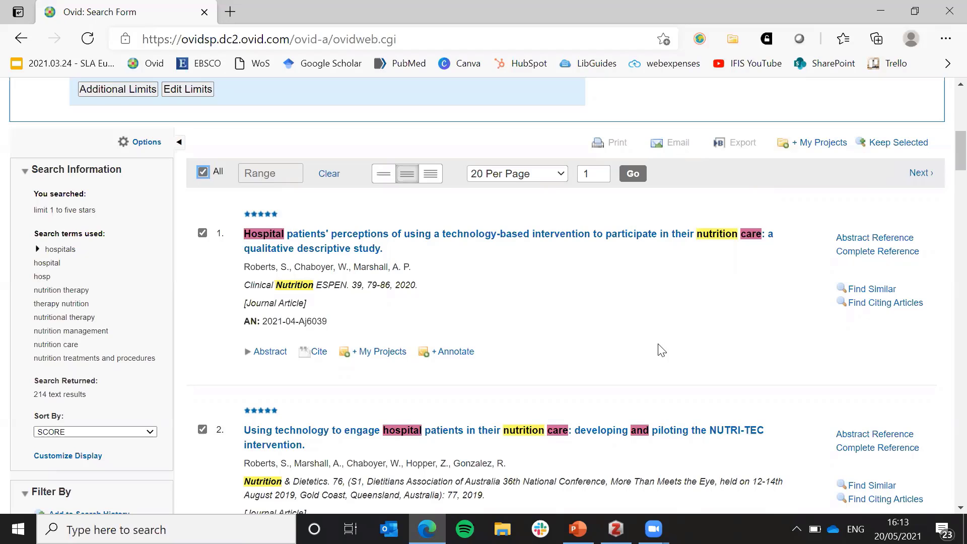
{"action": "scroll", "coordinate": [674, 340], "scroll_direction": "up", "scroll_amount": 2}
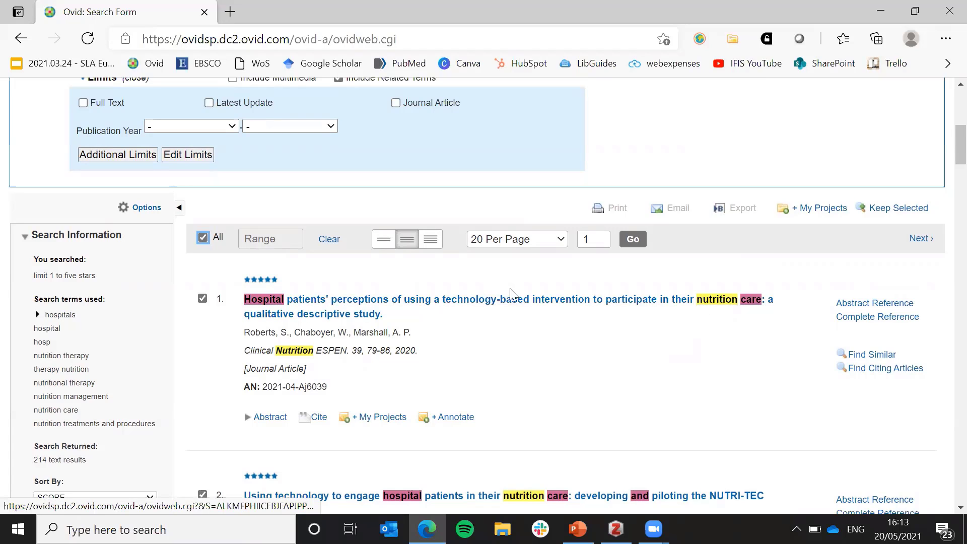
{"action": "scroll", "coordinate": [754, 395], "scroll_direction": "up", "scroll_amount": 1}
{"action": "scroll", "coordinate": [760, 395], "scroll_direction": "up", "scroll_amount": 5}
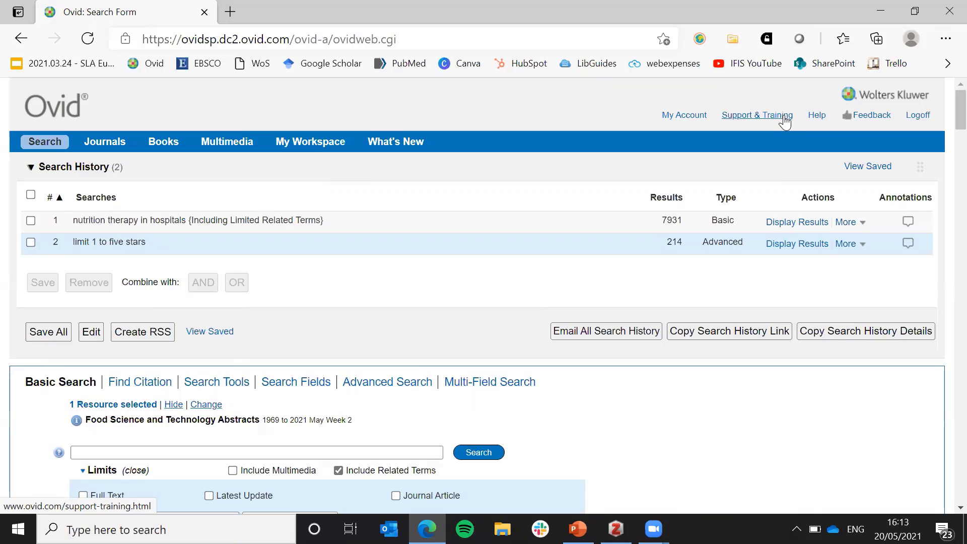
{"action": "scroll", "coordinate": [794, 276], "scroll_direction": "down", "scroll_amount": 3}
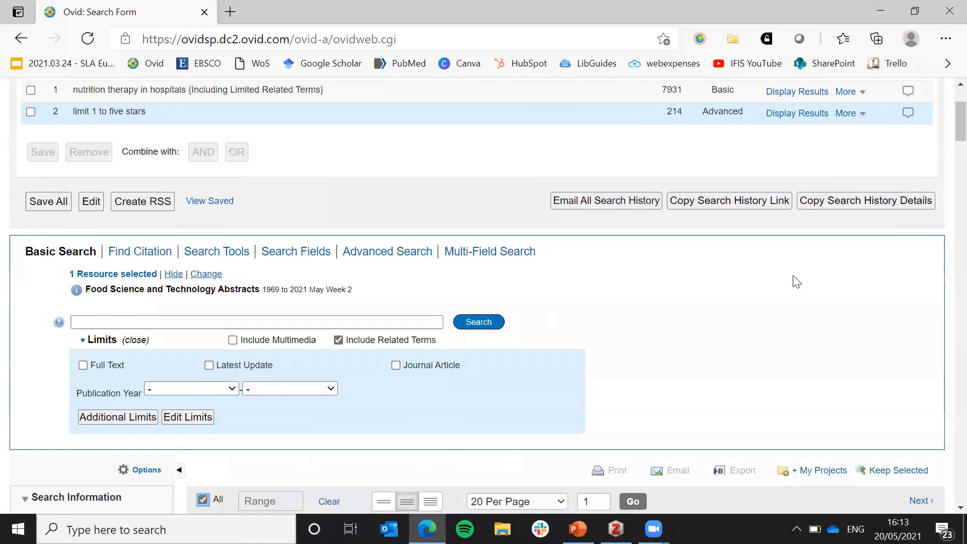
{"action": "scroll", "coordinate": [793, 278], "scroll_direction": "down", "scroll_amount": 4}
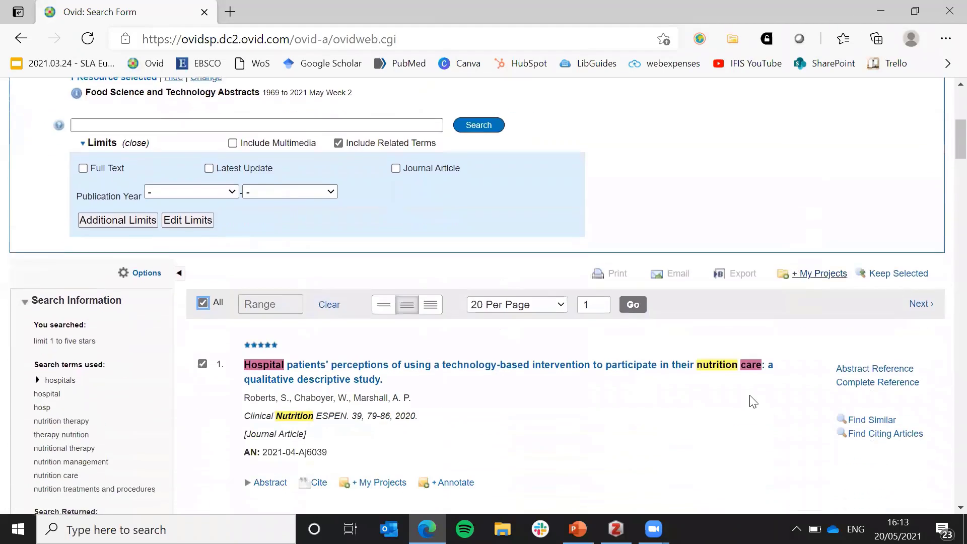
{"action": "scroll", "coordinate": [755, 401], "scroll_direction": "down", "scroll_amount": 1}
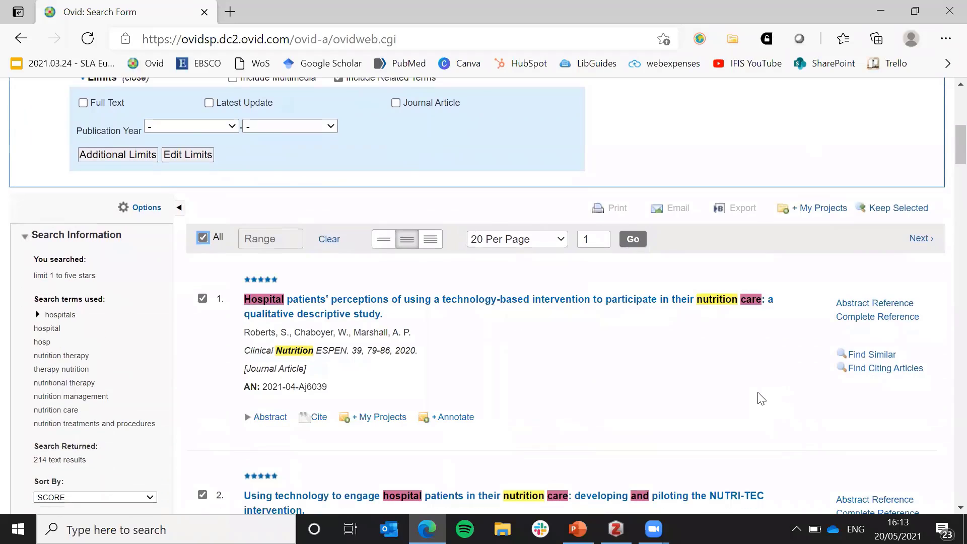
{"action": "left_click", "coordinate": [207, 239]}
- Select records 1-100 of the five-star results by range and choose RIS as their citation export format
{"action": "left_click", "coordinate": [254, 240]}
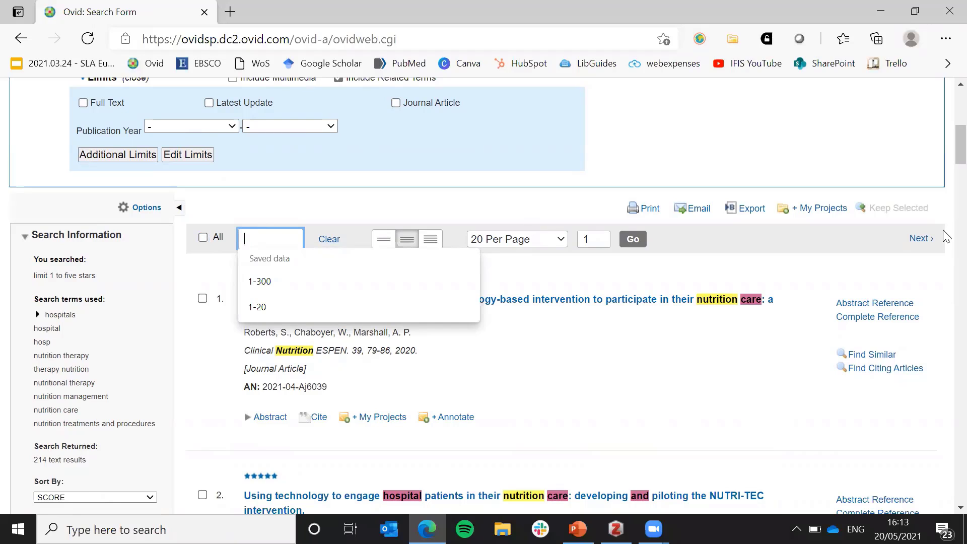
{"action": "type", "text": "1-100"}
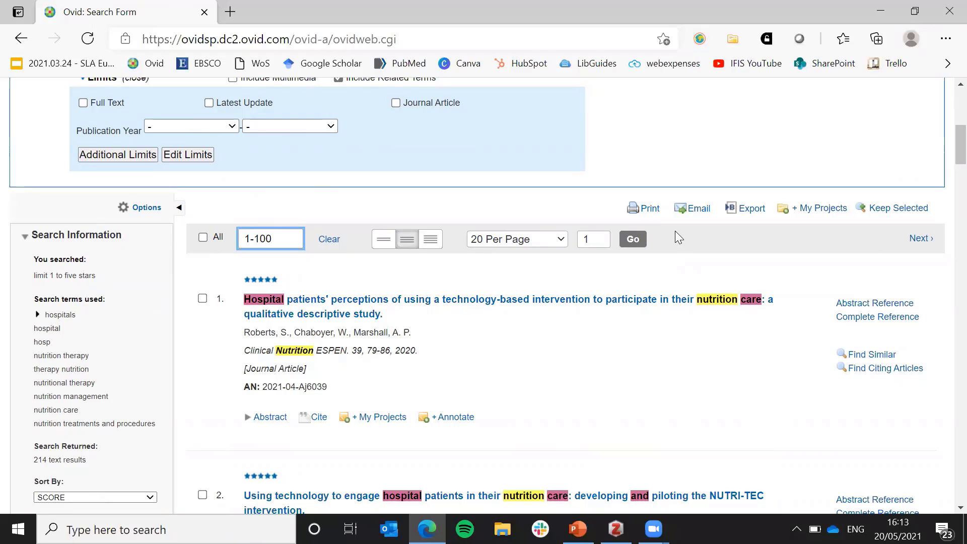
{"action": "left_click", "coordinate": [744, 210]}
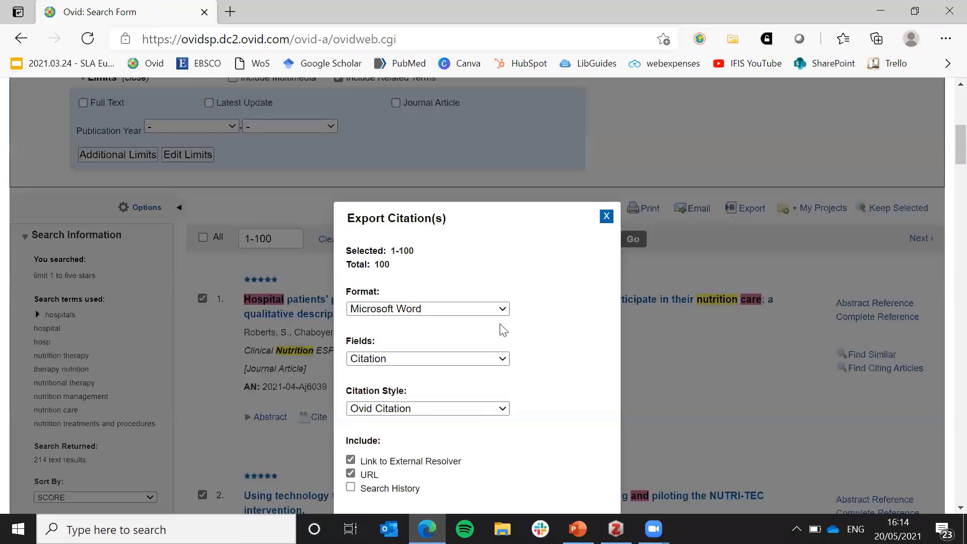
{"action": "scroll", "coordinate": [554, 355], "scroll_direction": "down", "scroll_amount": 4}
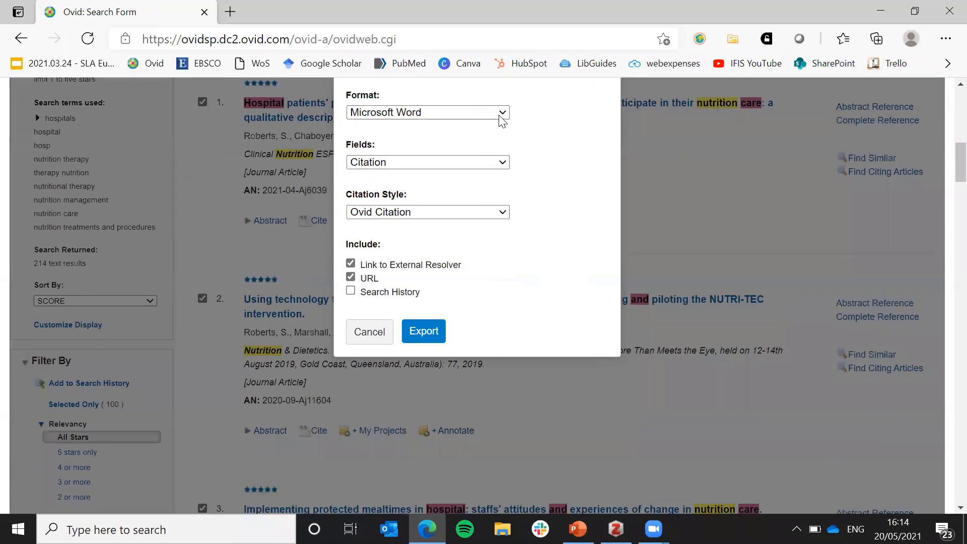
{"action": "left_click", "coordinate": [500, 115]}
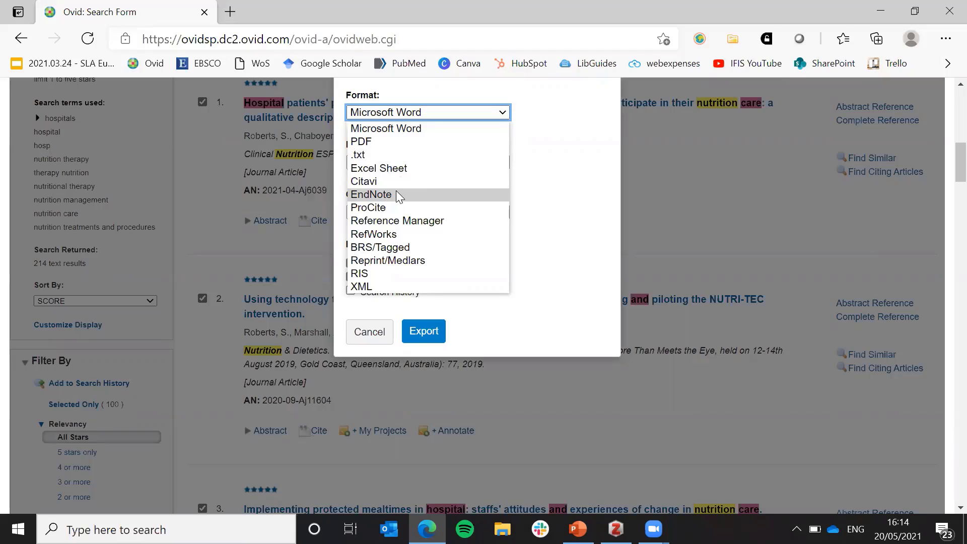
{"action": "left_click", "coordinate": [368, 275]}
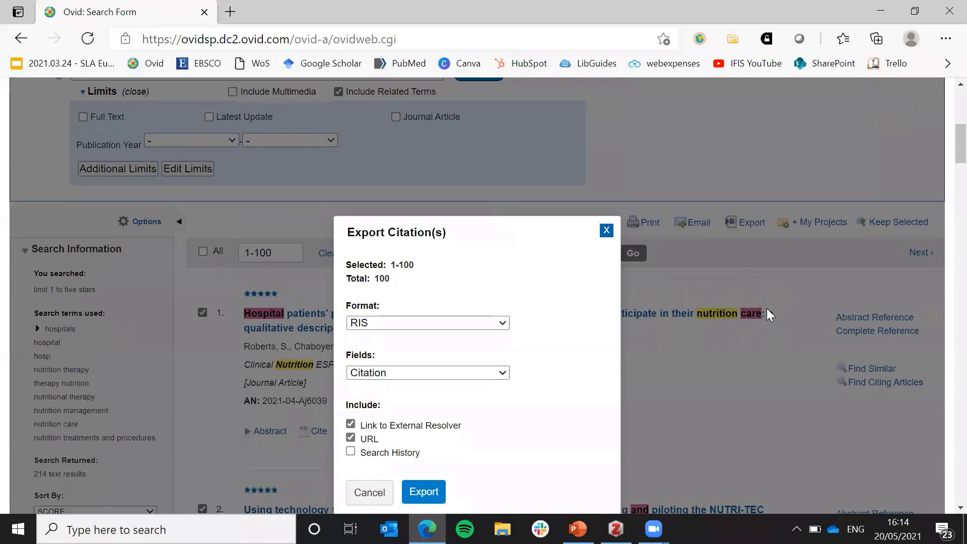
- Export the selected citations in RIS format with Complete Reference fields, including the search history
{"action": "scroll", "coordinate": [766, 308], "scroll_direction": "down", "scroll_amount": 1}
{"action": "left_click", "coordinate": [508, 309]}
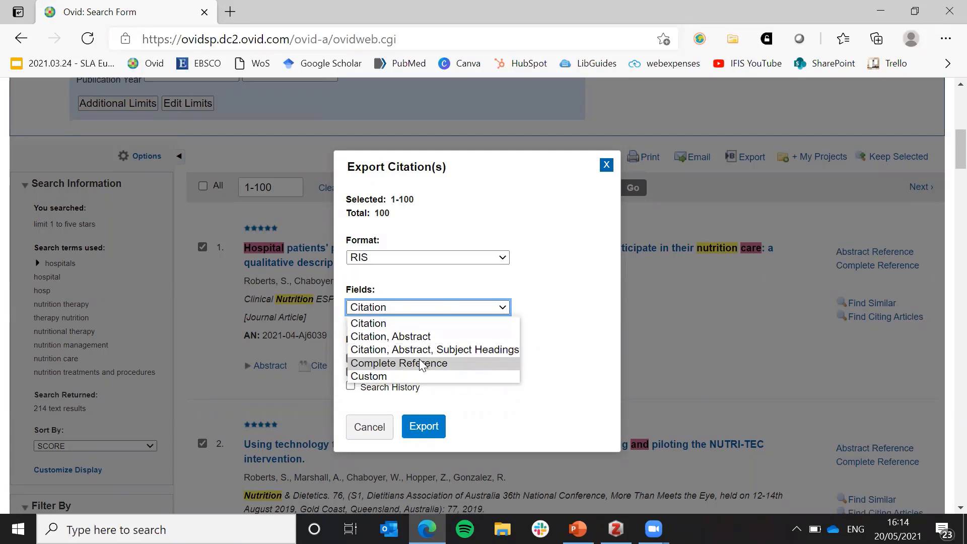
{"action": "left_click", "coordinate": [468, 363]}
{"action": "scroll", "coordinate": [566, 403], "scroll_direction": "down", "scroll_amount": 1}
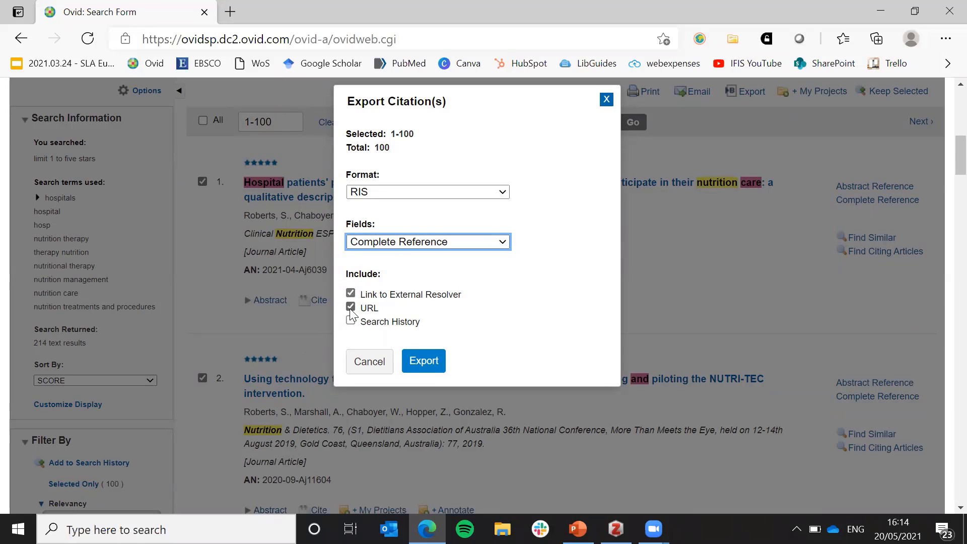
{"action": "left_click", "coordinate": [350, 321]}
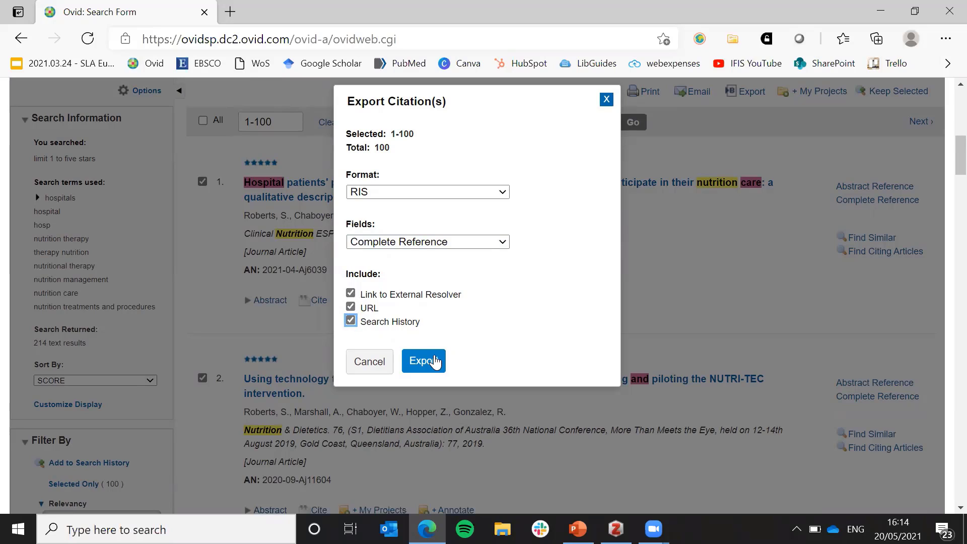
{"action": "left_click", "coordinate": [434, 361]}
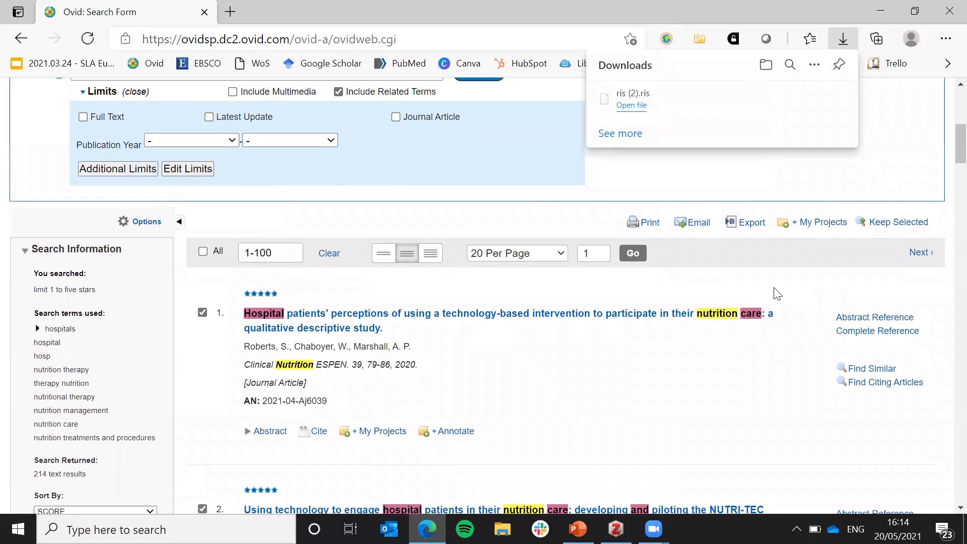
- Open the downloaded file "ris (2).ris" and import it into a new collection in Zotero
{"action": "left_click", "coordinate": [632, 106]}
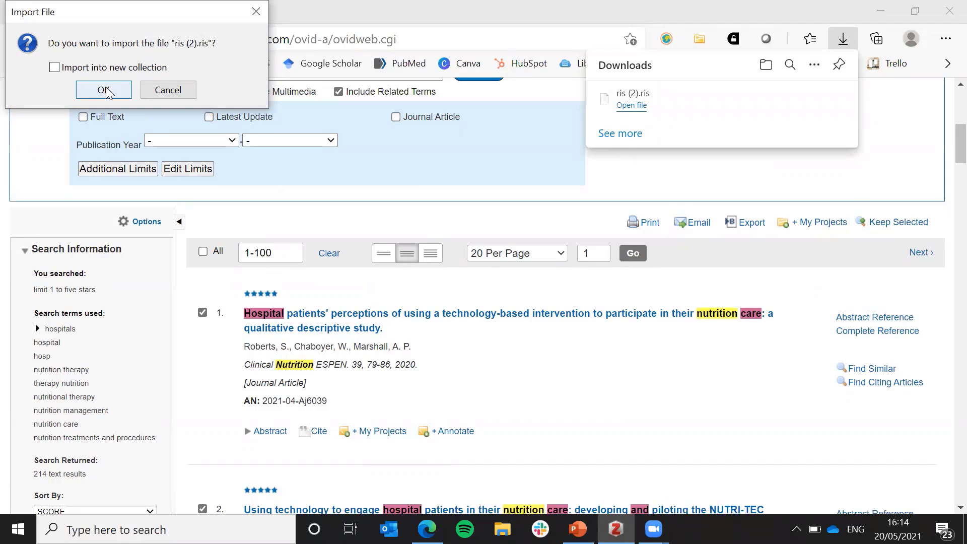
{"action": "left_click", "coordinate": [54, 68]}
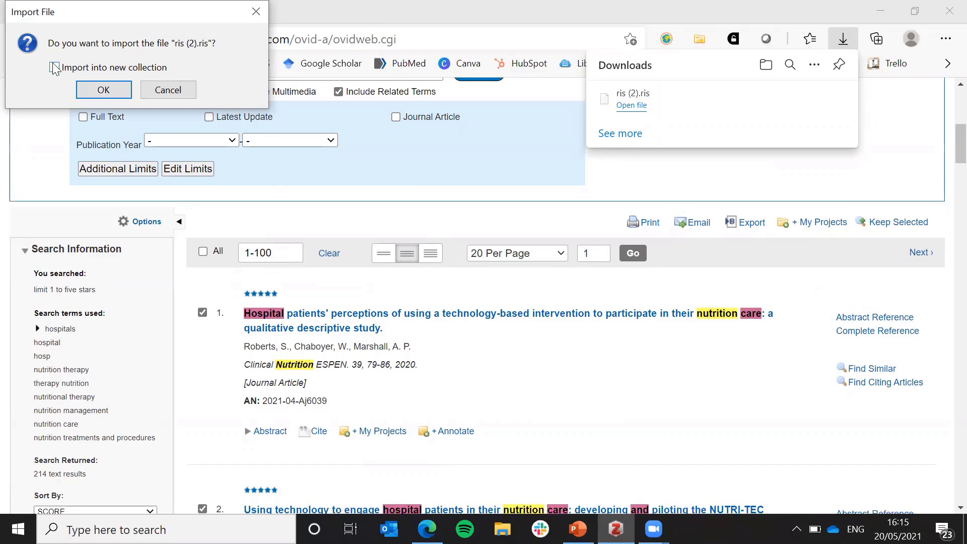
{"action": "left_click", "coordinate": [116, 89]}
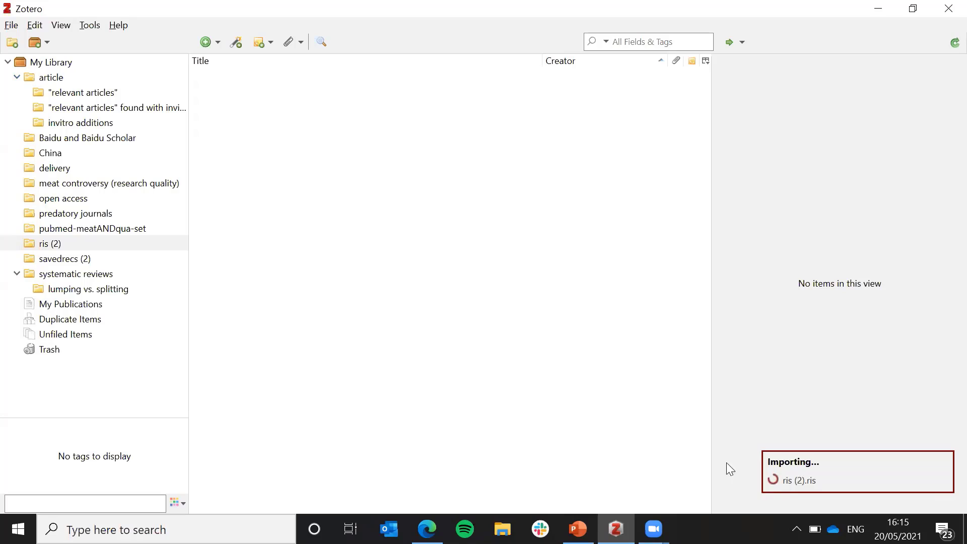
- Switch back to Ovid in Microsoft Edge and look at the options for emailing the selected citation list
{"action": "mouse_move", "coordinate": [427, 528]}
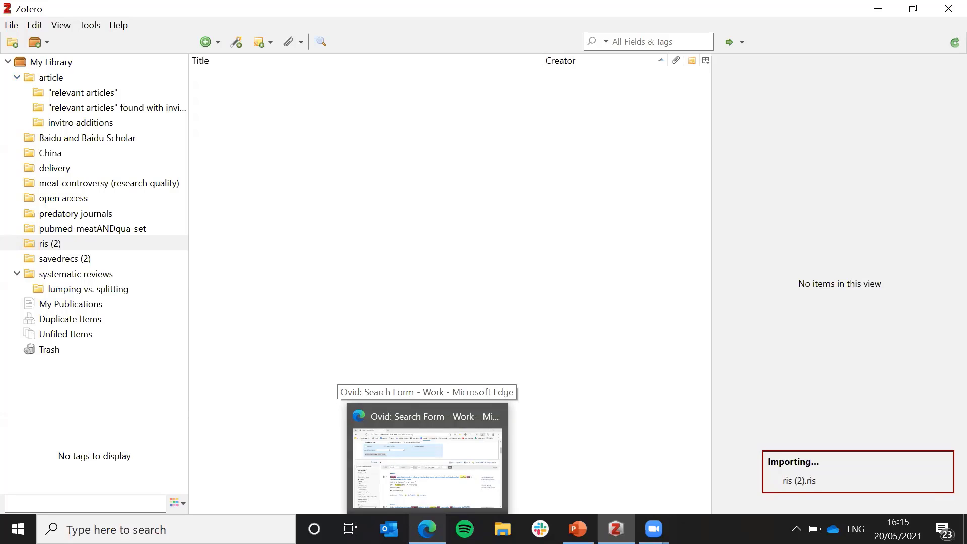
{"action": "left_click", "coordinate": [500, 475]}
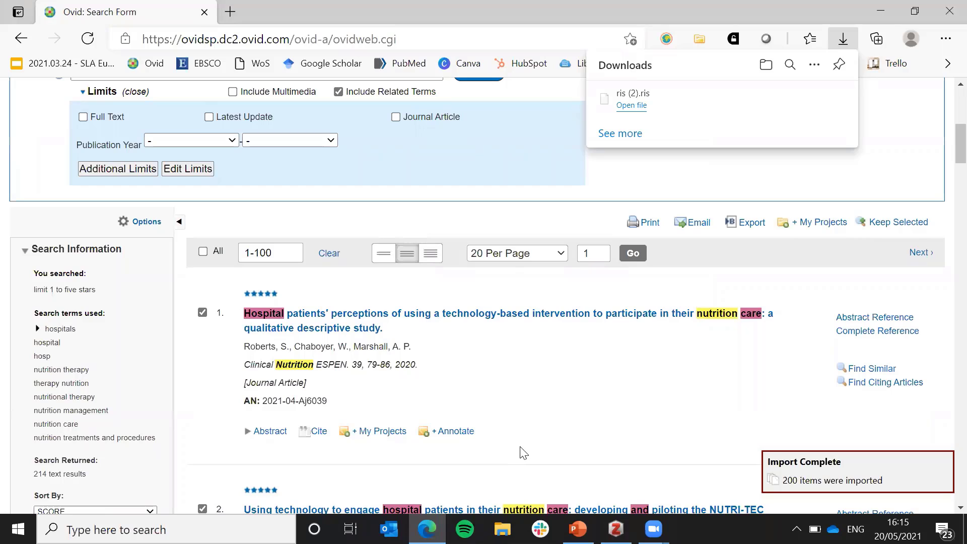
{"action": "left_click", "coordinate": [693, 225]}
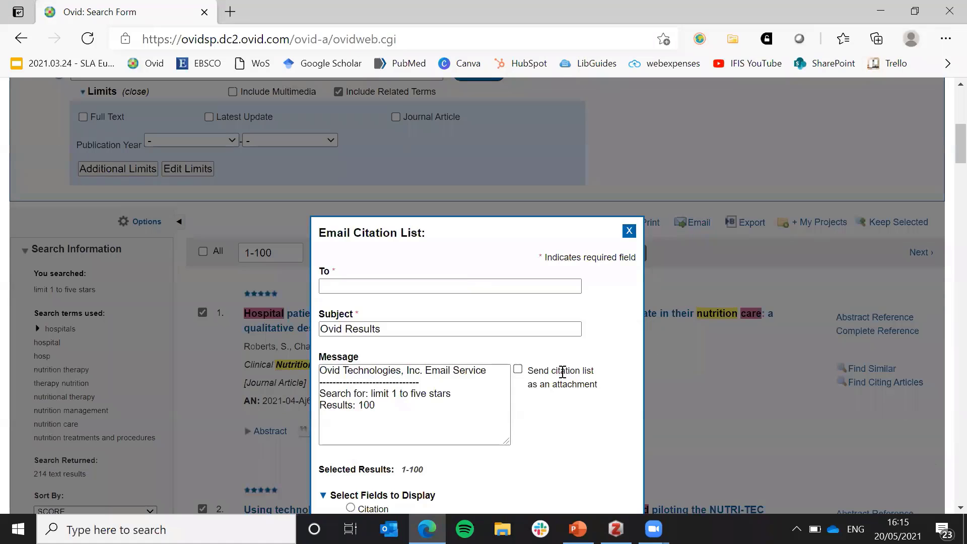
{"action": "left_click", "coordinate": [369, 289]}
{"action": "left_click", "coordinate": [685, 367]}
- Start adding the selected records to My Projects and log in to the personal account with the saved credentials
{"action": "scroll", "coordinate": [677, 368], "scroll_direction": "up", "scroll_amount": 3}
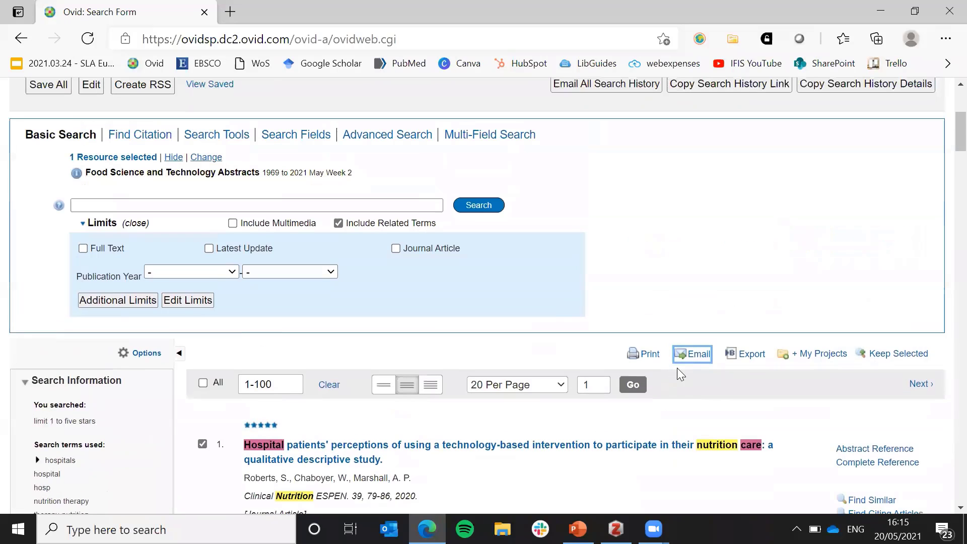
{"action": "left_click", "coordinate": [815, 356]}
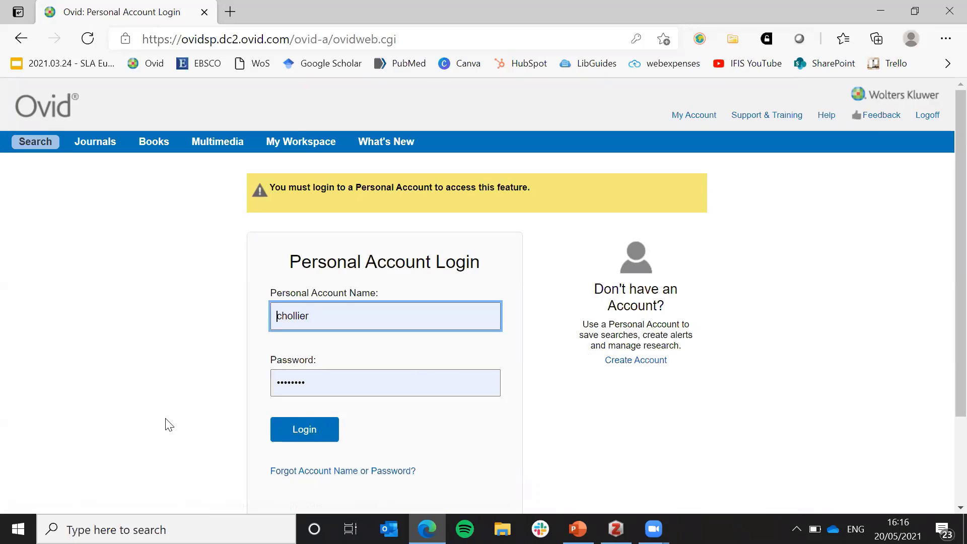
{"action": "left_click", "coordinate": [302, 437]}
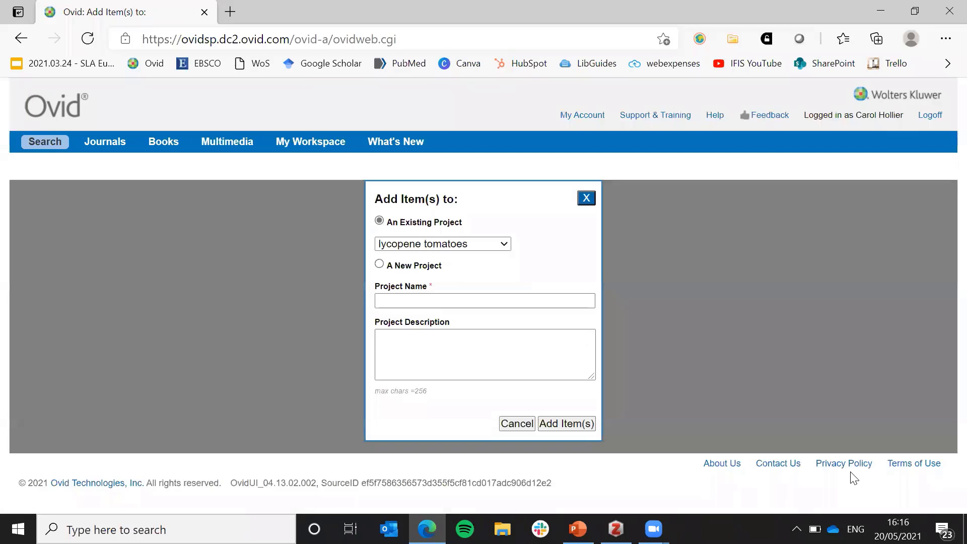
- Check the list of existing projects and try to add the records to a new project named "nutrition therapy"
{"action": "left_click", "coordinate": [504, 245]}
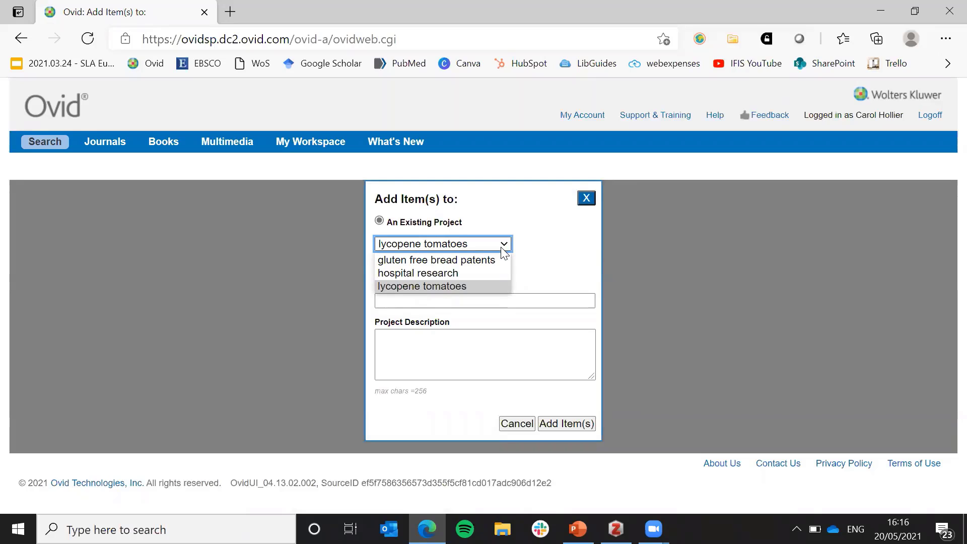
{"action": "left_click", "coordinate": [549, 279]}
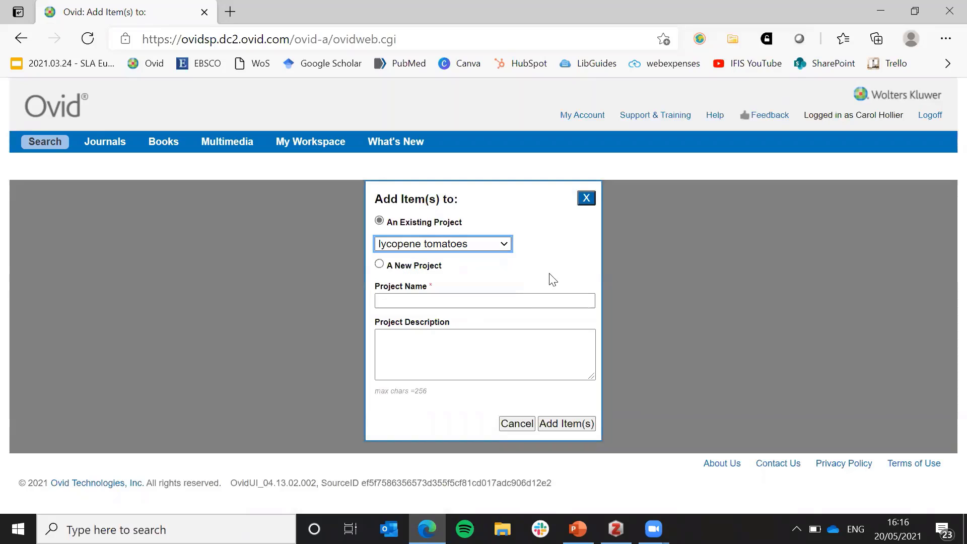
{"action": "left_click", "coordinate": [379, 264]}
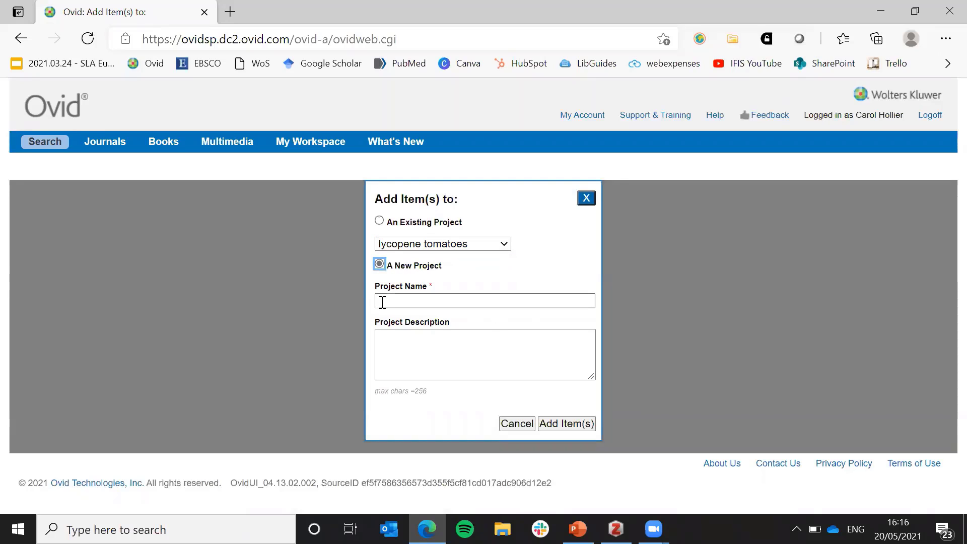
{"action": "left_click", "coordinate": [380, 301]}
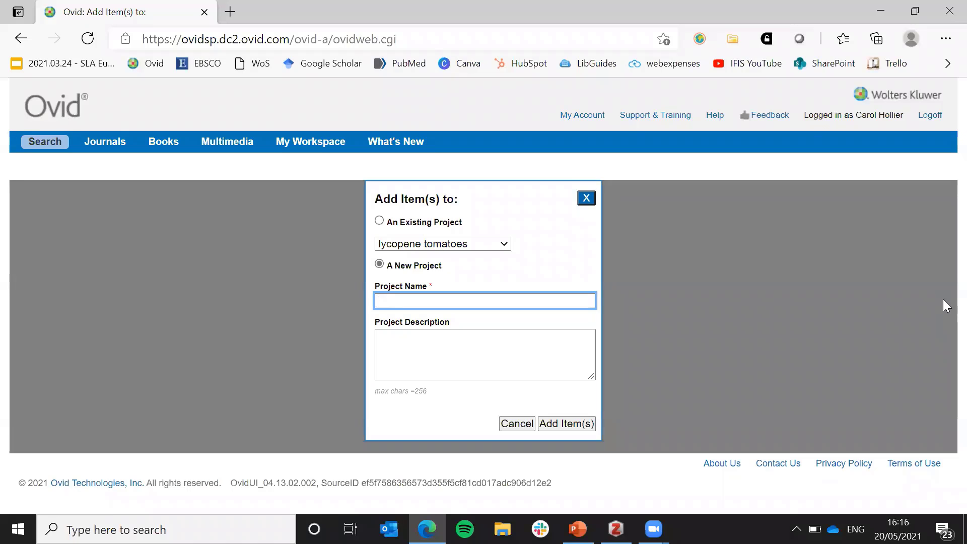
{"action": "type", "text": "nutrition therapy"}
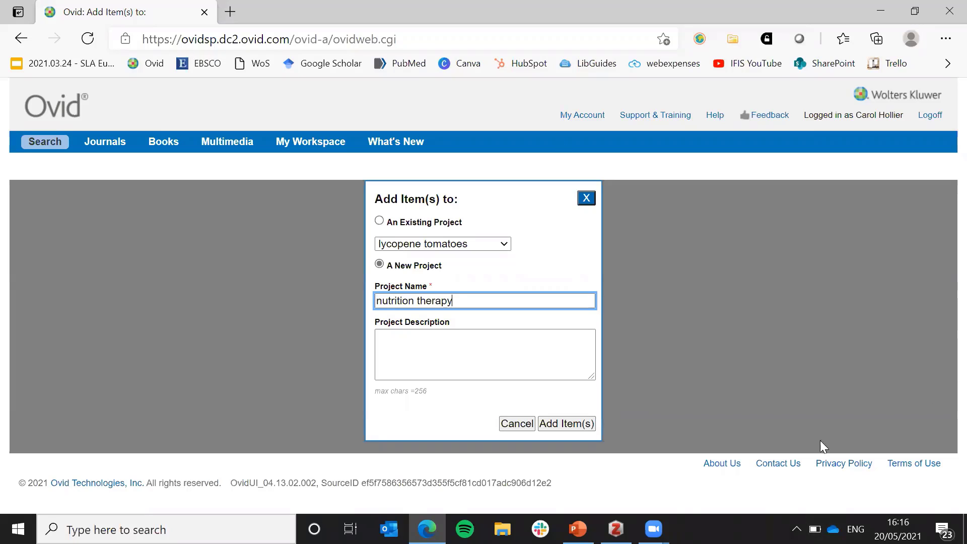
{"action": "left_click", "coordinate": [565, 424]}
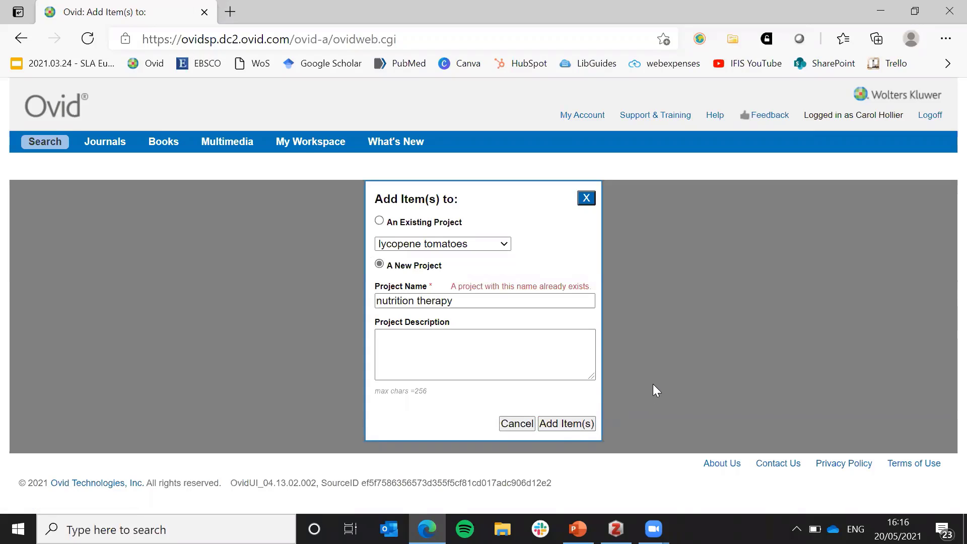
- Change the new project's name to "nutrition therapy 2" and add the selected records to it
{"action": "left_click", "coordinate": [518, 301]}
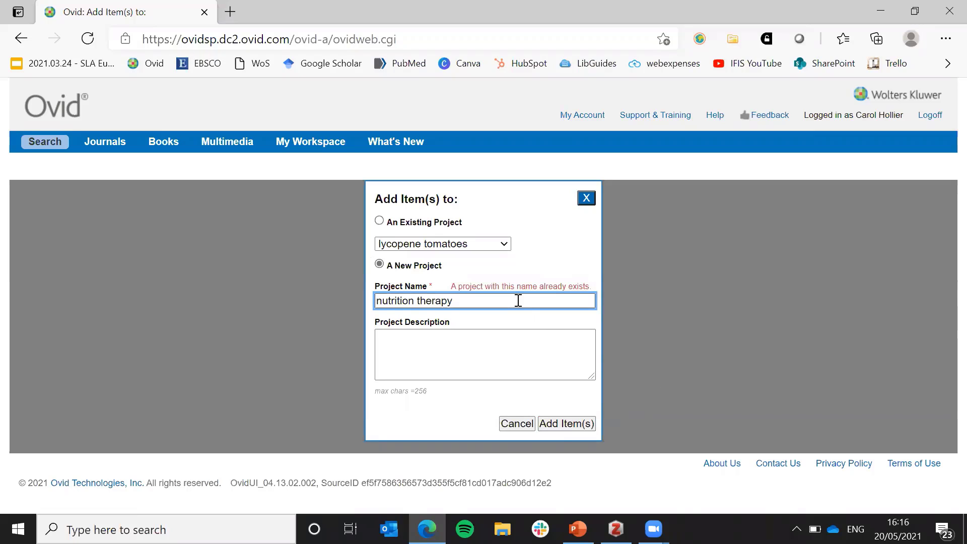
{"action": "type", "text": "2"}
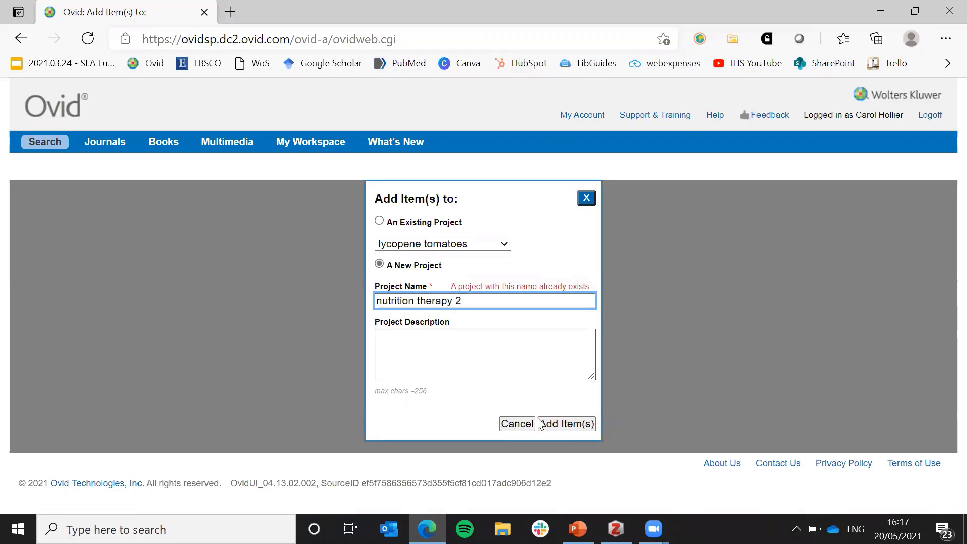
{"action": "left_click", "coordinate": [569, 424]}
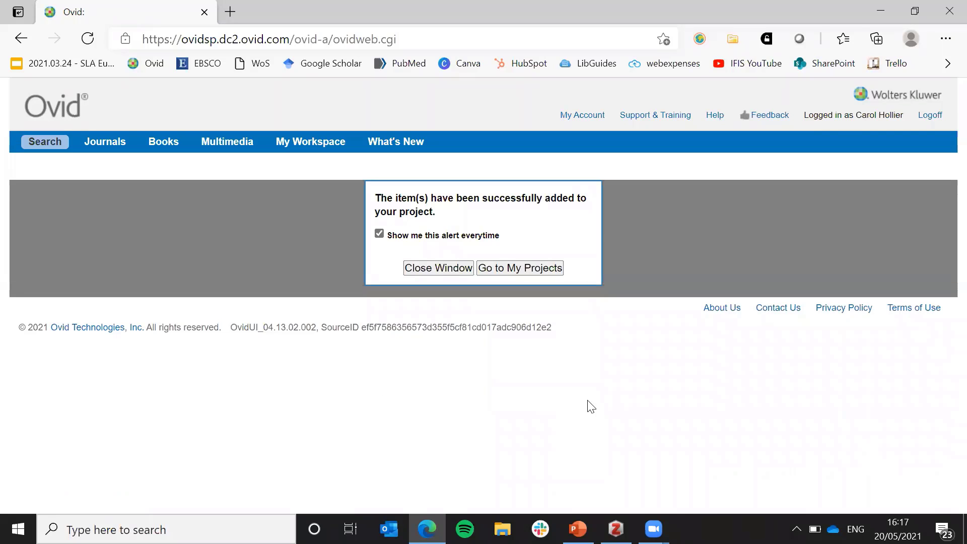
- Go to My Projects and look through the records and folders around the "nutrition therapy 2" project
{"action": "left_click", "coordinate": [527, 272]}
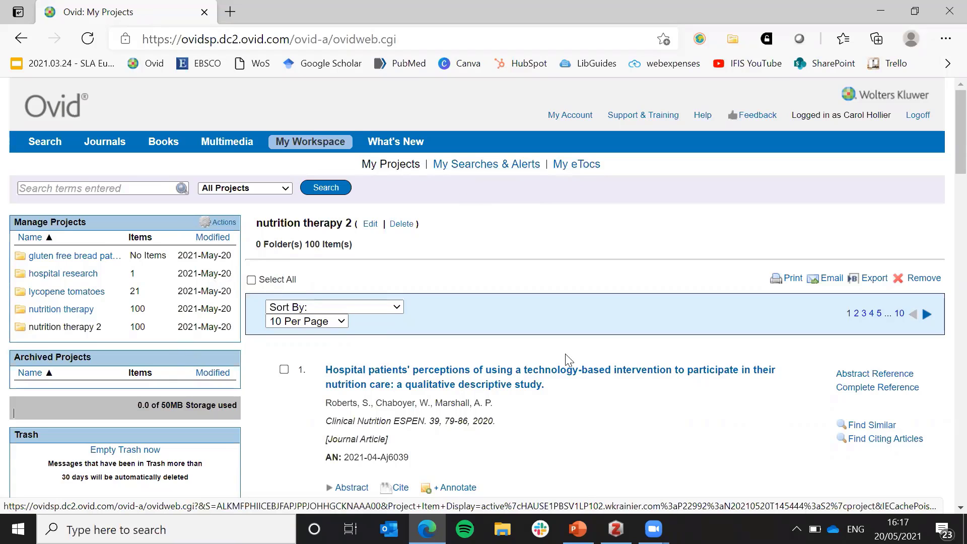
{"action": "scroll", "coordinate": [332, 130], "scroll_direction": "down", "scroll_amount": 4}
{"action": "scroll", "coordinate": [332, 130], "scroll_direction": "up", "scroll_amount": 1}
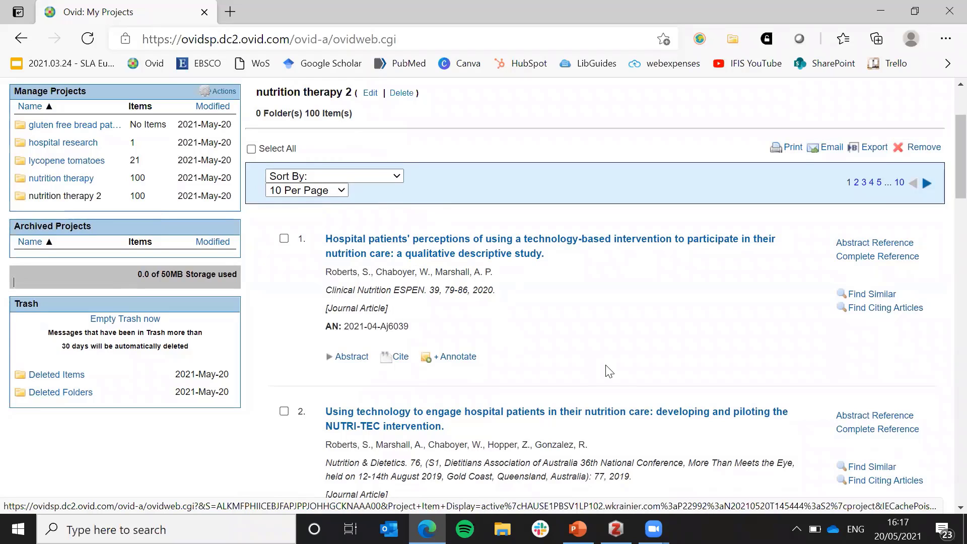
{"action": "scroll", "coordinate": [608, 372], "scroll_direction": "up", "scroll_amount": 3}
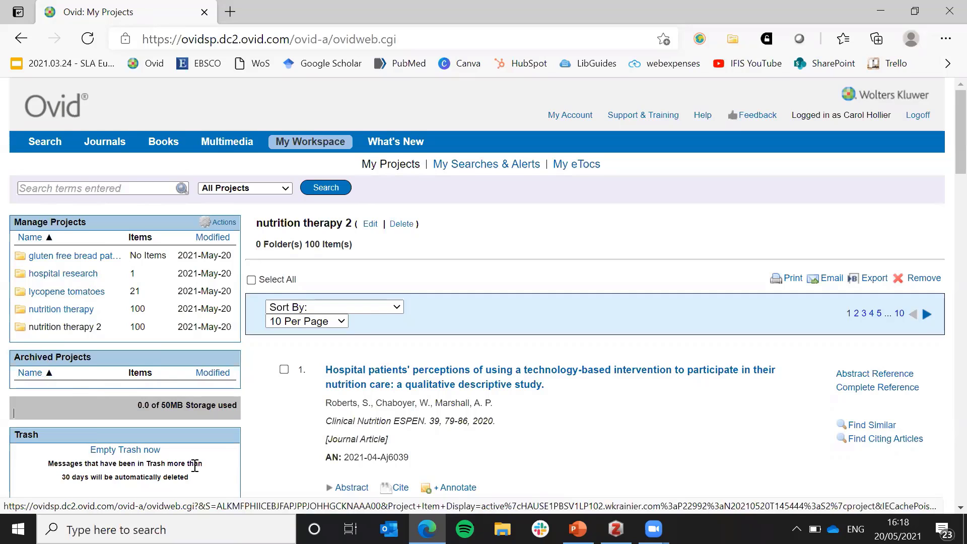
{"action": "scroll", "coordinate": [196, 464], "scroll_direction": "down", "scroll_amount": 1}
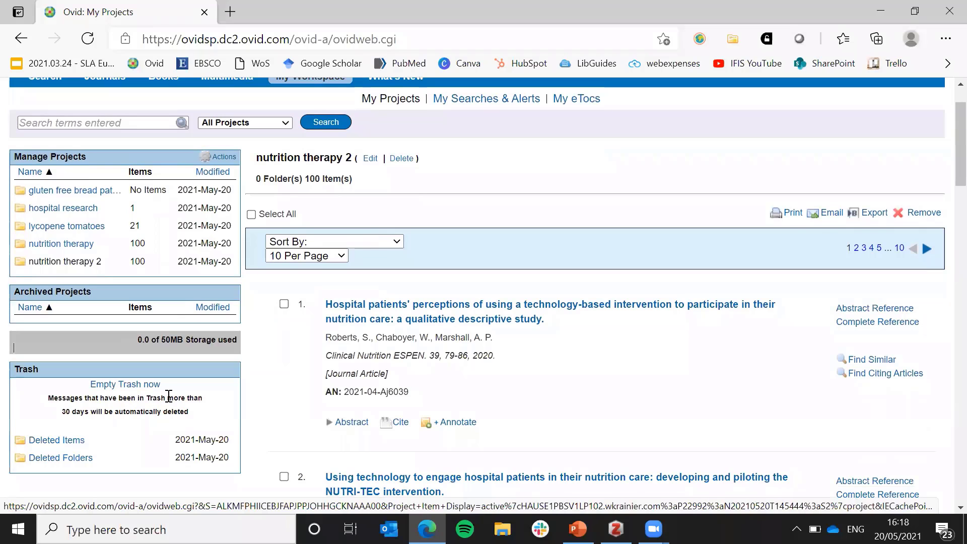
{"action": "scroll", "coordinate": [487, 434], "scroll_direction": "up", "scroll_amount": 1}
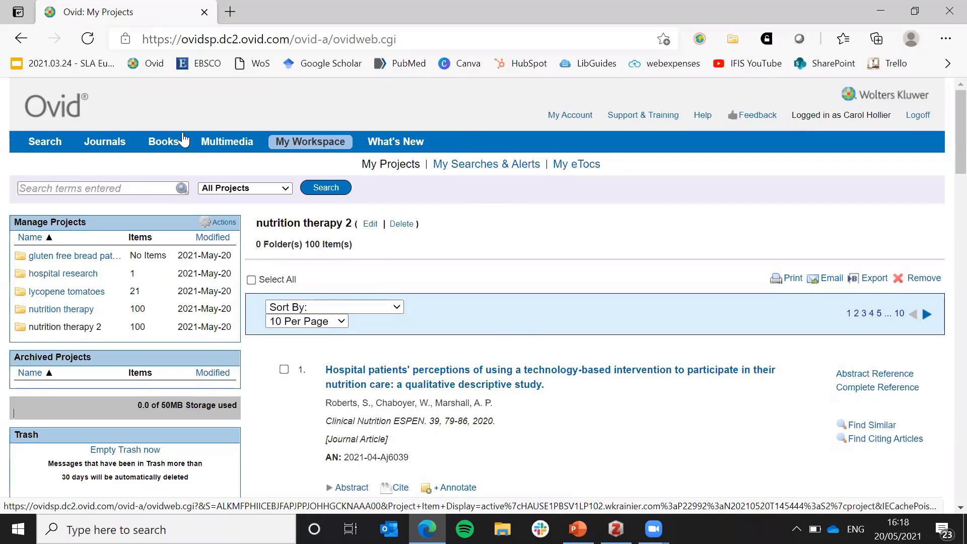
- Return to the search page and review the five-star results and the search history
{"action": "left_click", "coordinate": [53, 150]}
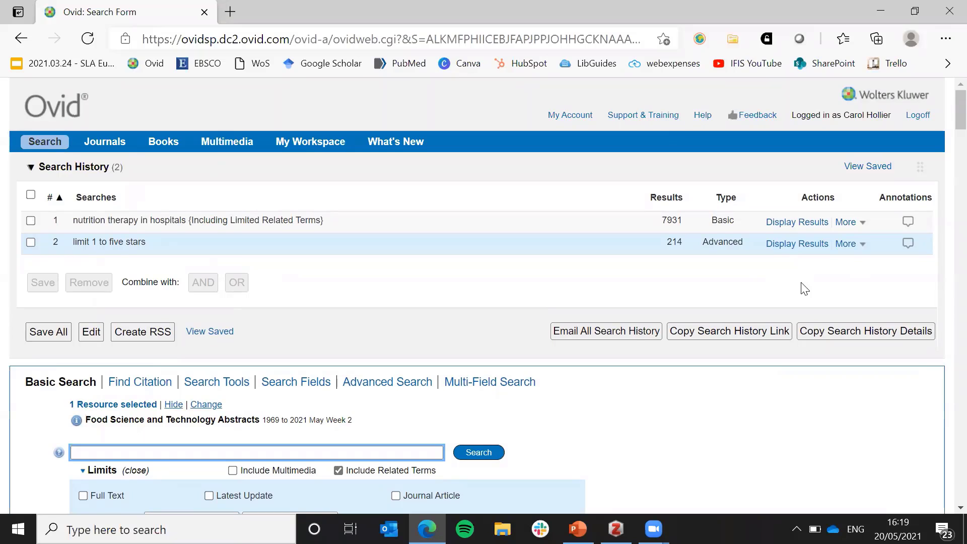
{"action": "scroll", "coordinate": [764, 337], "scroll_direction": "down", "scroll_amount": 8}
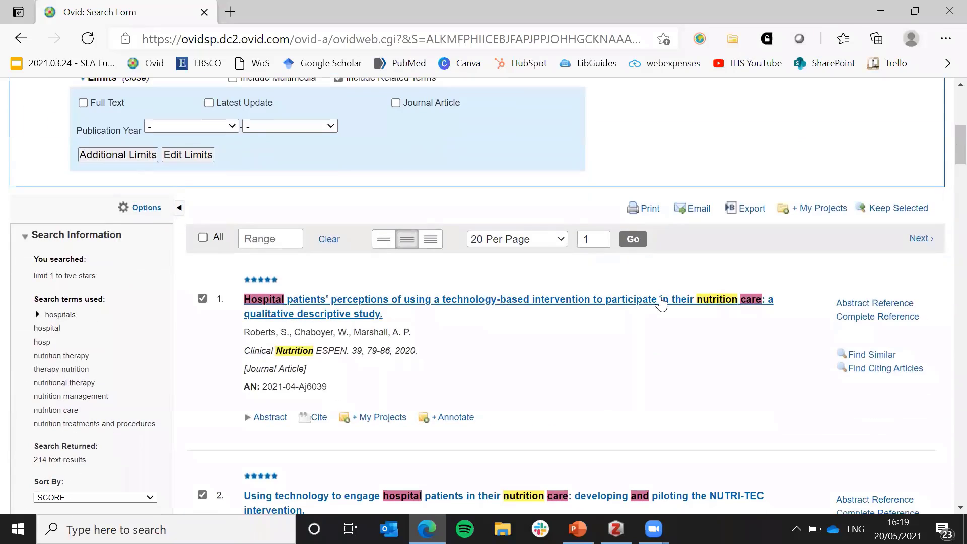
{"action": "scroll", "coordinate": [564, 423], "scroll_direction": "up", "scroll_amount": 8}
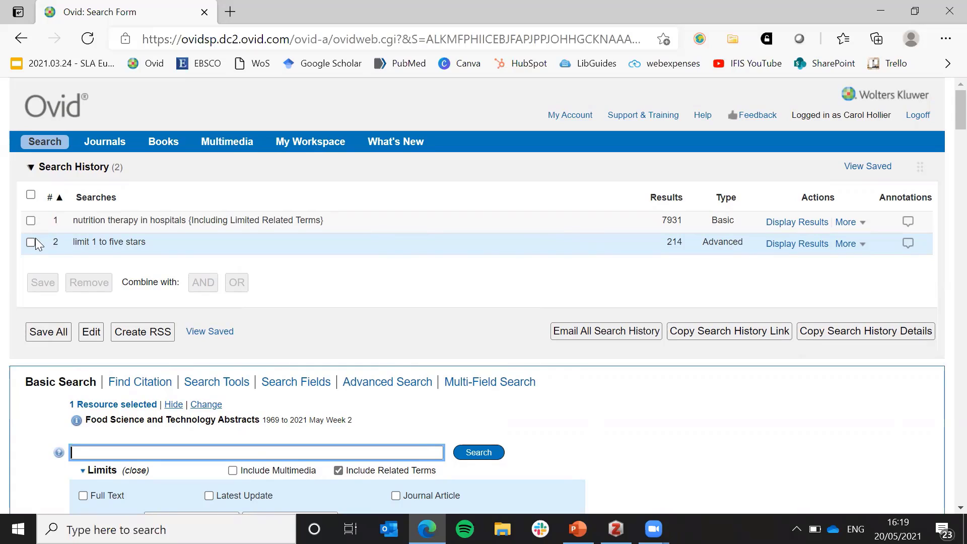
{"action": "left_click", "coordinate": [31, 171]}
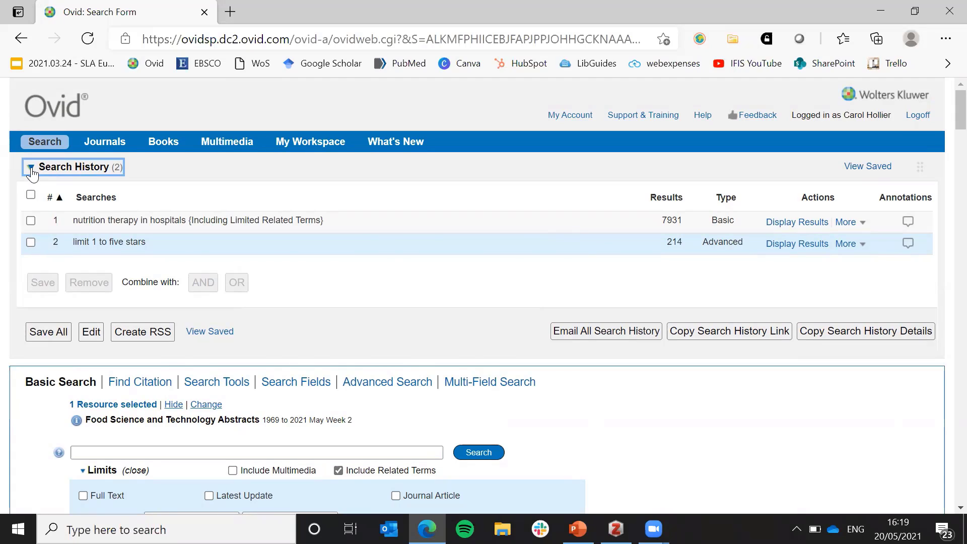
{"action": "left_click", "coordinate": [32, 171]}
- Examine the additional actions offered for the five-star search and the original nutrition therapy search in the history
{"action": "left_click", "coordinate": [861, 244]}
{"action": "left_click", "coordinate": [848, 250]}
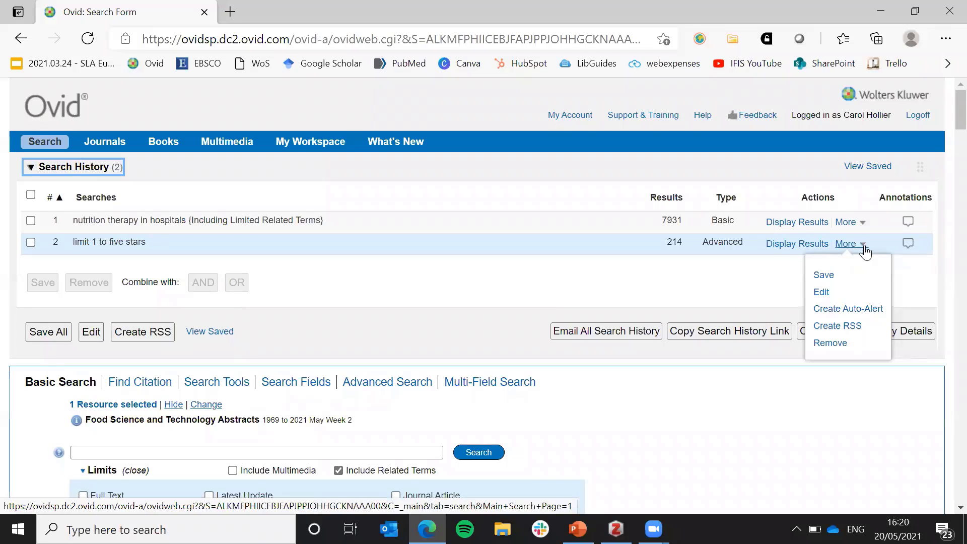
{"action": "left_click", "coordinate": [863, 224]}
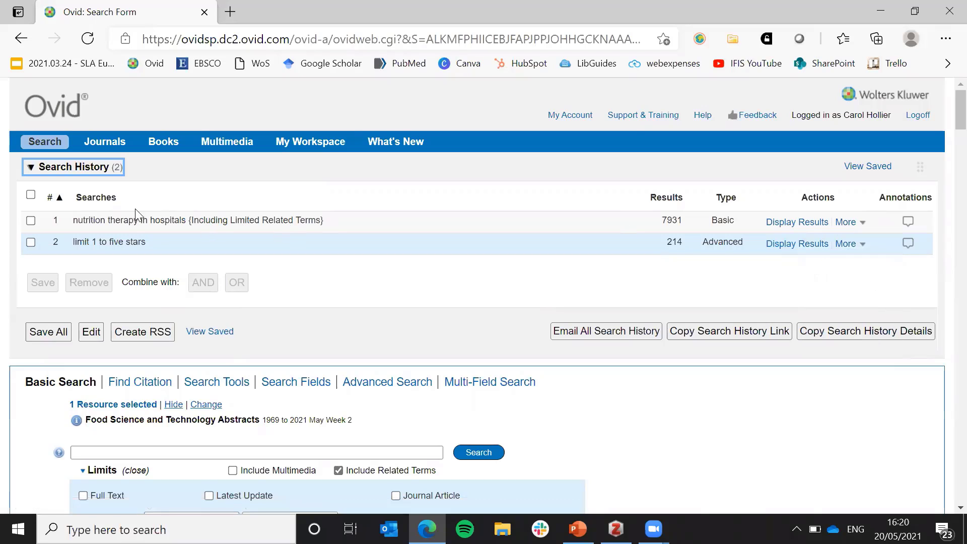
{"action": "left_click_drag", "start_coordinate": [115, 220], "coordinate": [179, 221]}
{"action": "left_click_drag", "start_coordinate": [367, 226], "coordinate": [367, 225]}
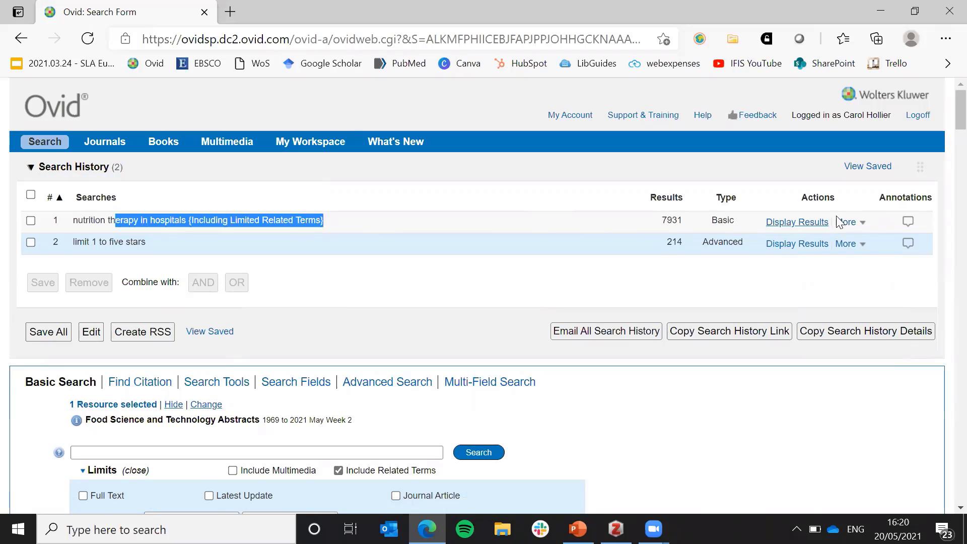
{"action": "left_click", "coordinate": [851, 222]}
{"action": "left_click", "coordinate": [595, 288]}
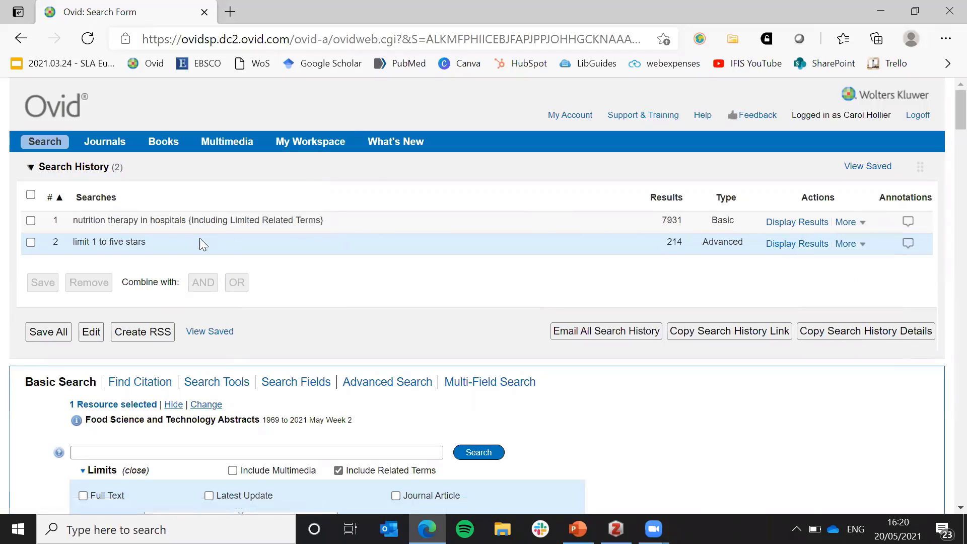
{"action": "left_click", "coordinate": [849, 244]}
{"action": "left_click", "coordinate": [49, 334]}
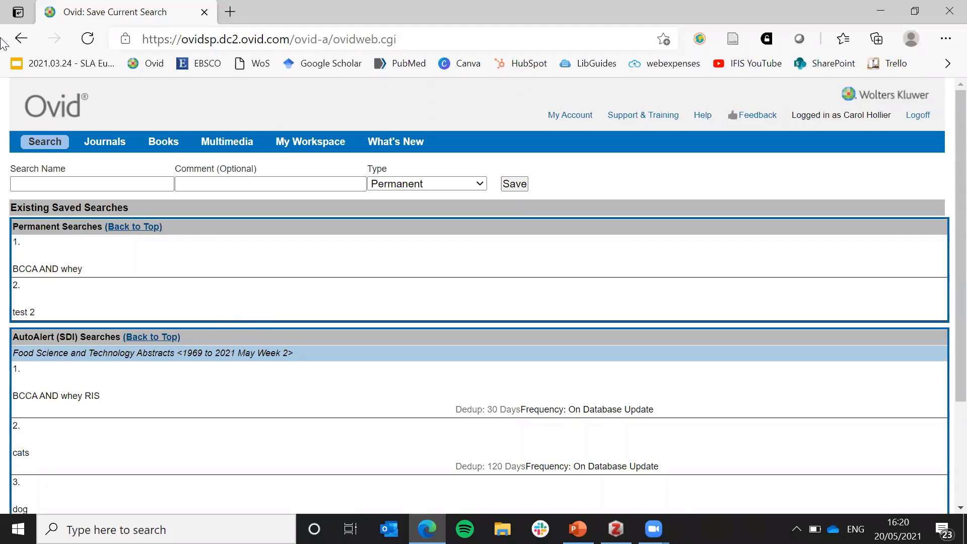
{"action": "left_click", "coordinate": [21, 38]}
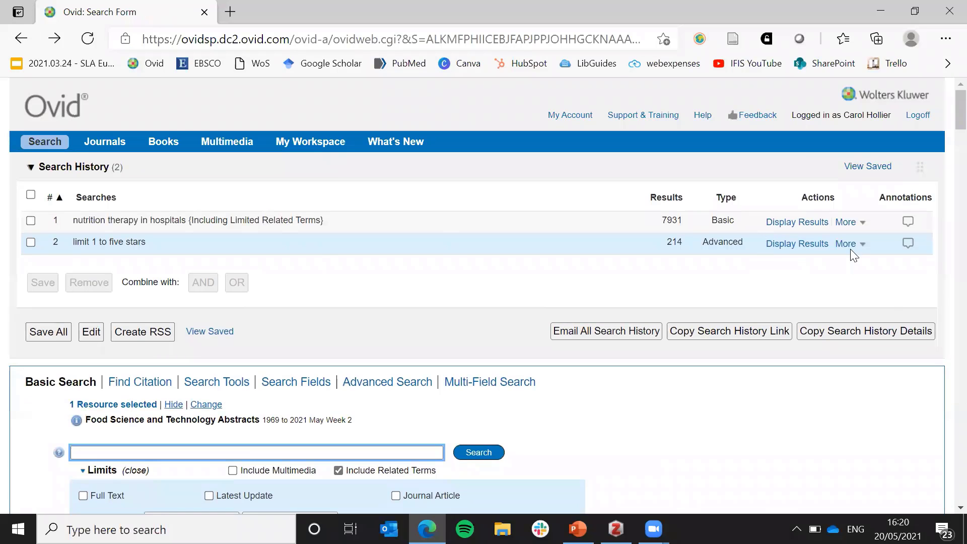
- Start saving the five-star search from the history, with the name "nutrition search" and the comment "20.05.2021"
{"action": "left_click", "coordinate": [858, 246]}
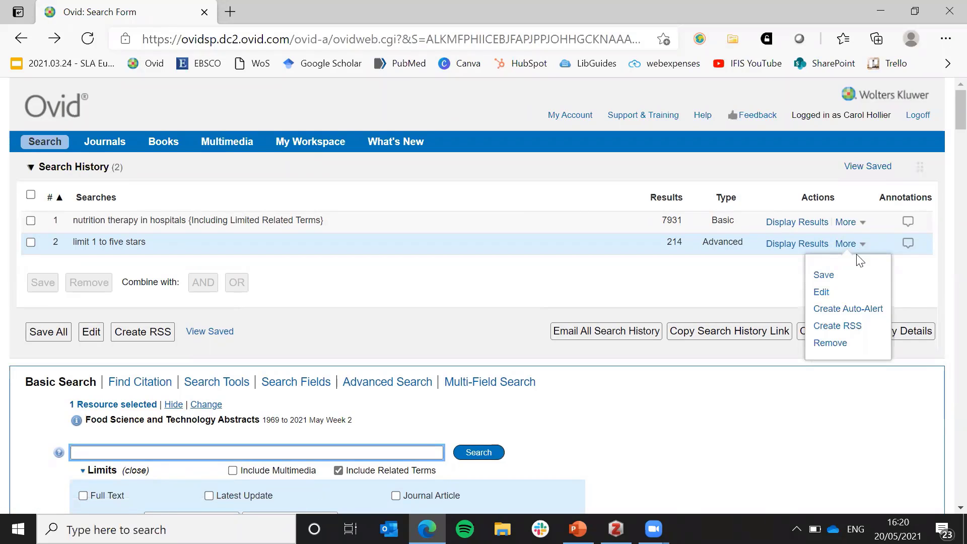
{"action": "left_click", "coordinate": [827, 281]}
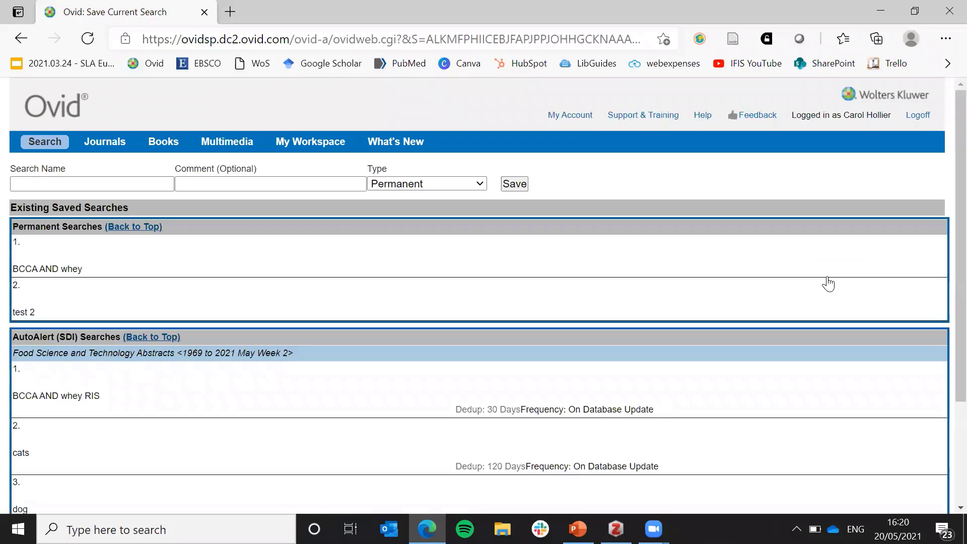
{"action": "left_click", "coordinate": [59, 184]}
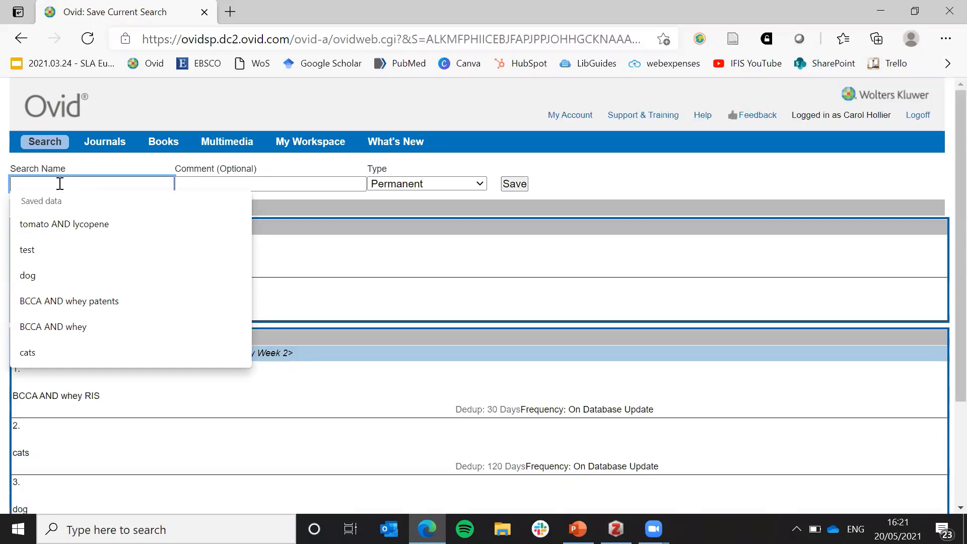
{"action": "type", "text": "nutri"}
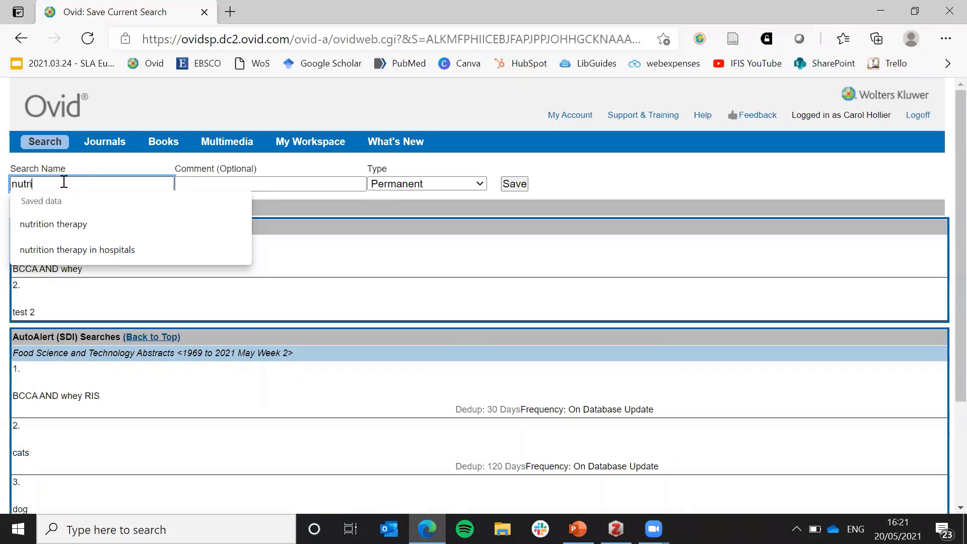
{"action": "type", "text": "on"}
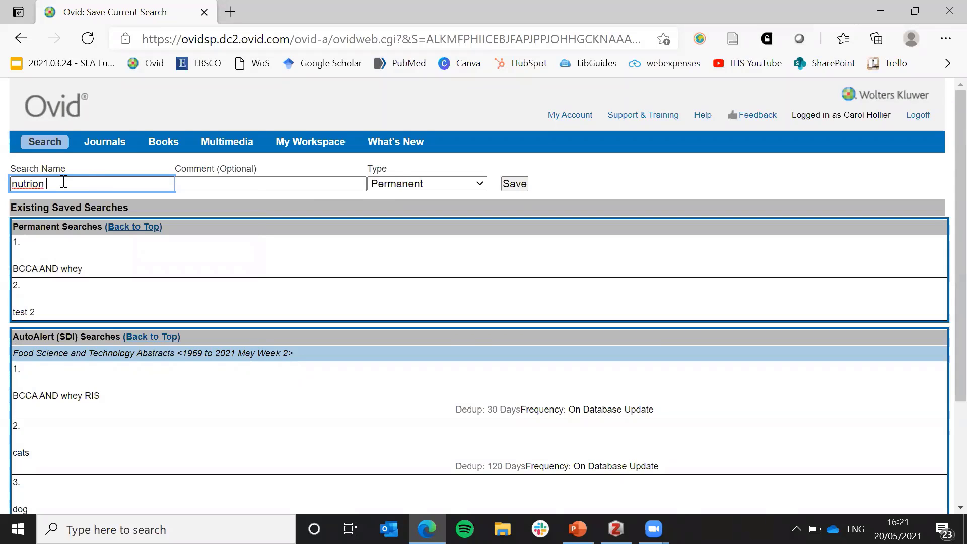
{"action": "key", "text": "BackSpace"}
{"action": "key", "text": "BackSpace"}
{"action": "key", "text": "BackSpace"}
{"action": "type", "text": "i"}
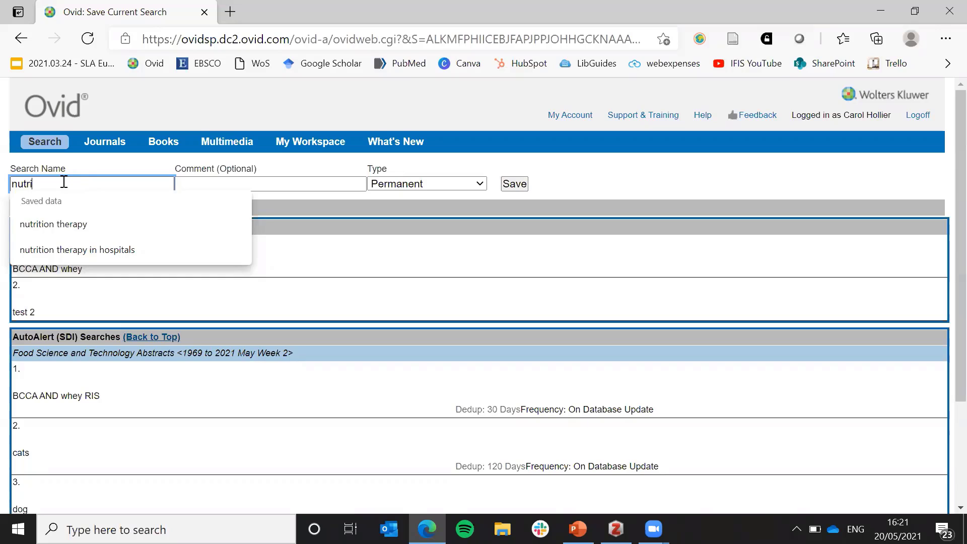
{"action": "type", "text": "tion search"}
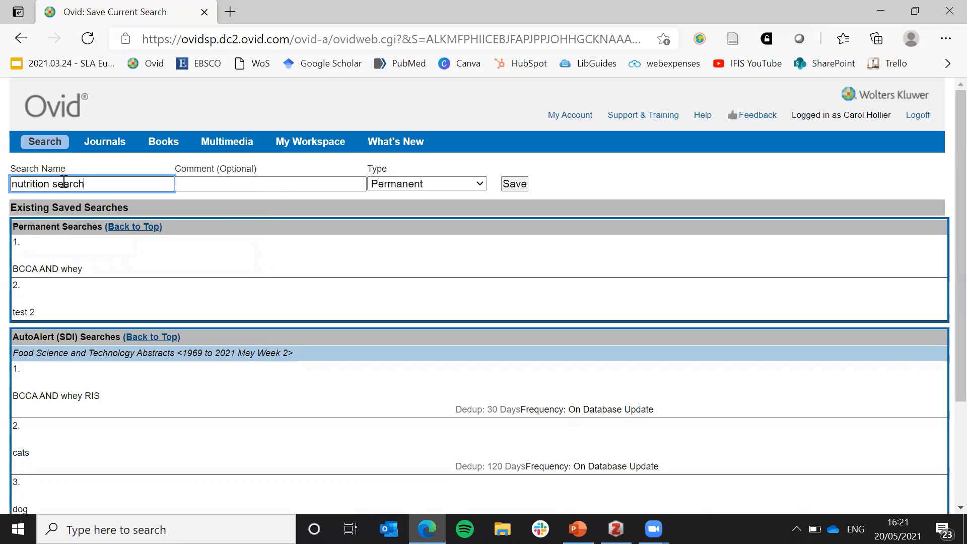
{"action": "left_click", "coordinate": [185, 186]}
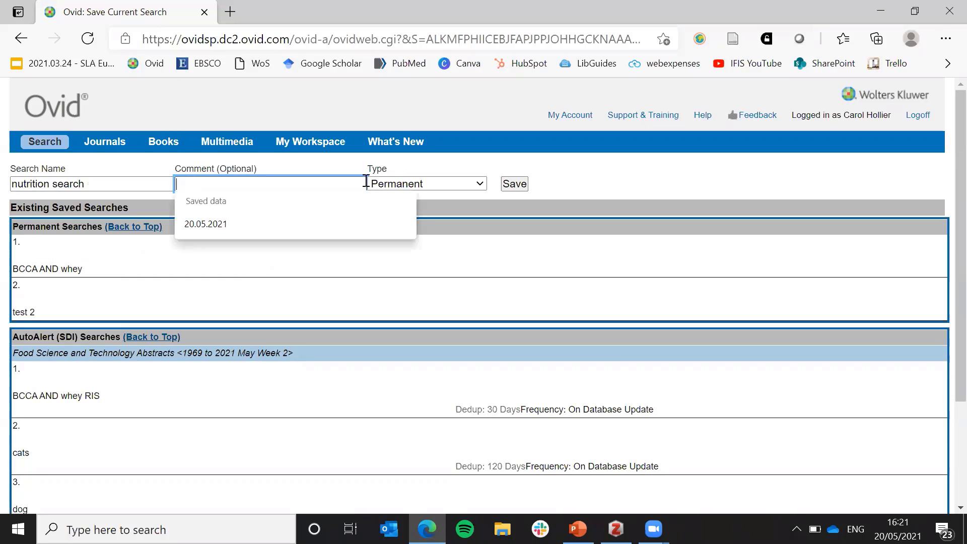
{"action": "left_click", "coordinate": [230, 223]}
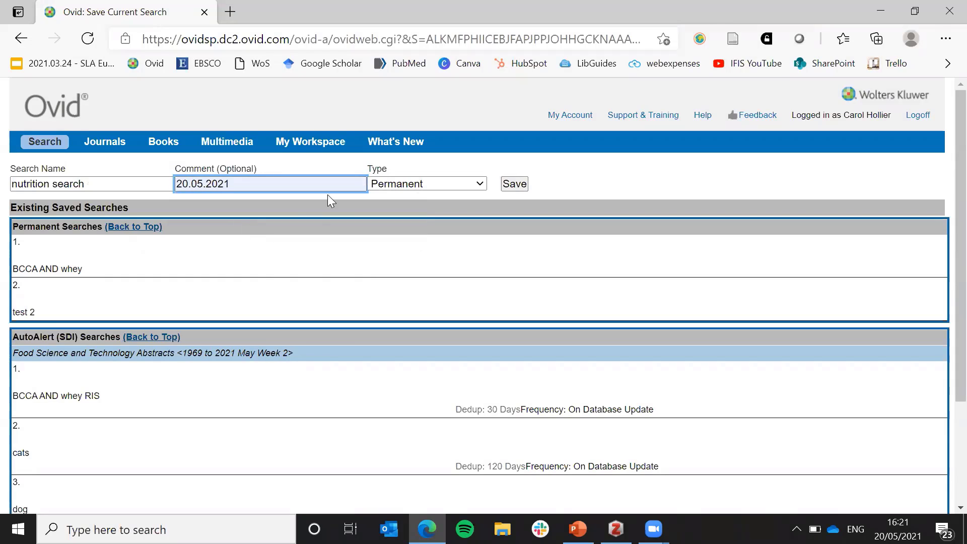
- Set the save type to My Projects and save the search to the existing project "nutrition therapy 2"
{"action": "left_click", "coordinate": [480, 185]}
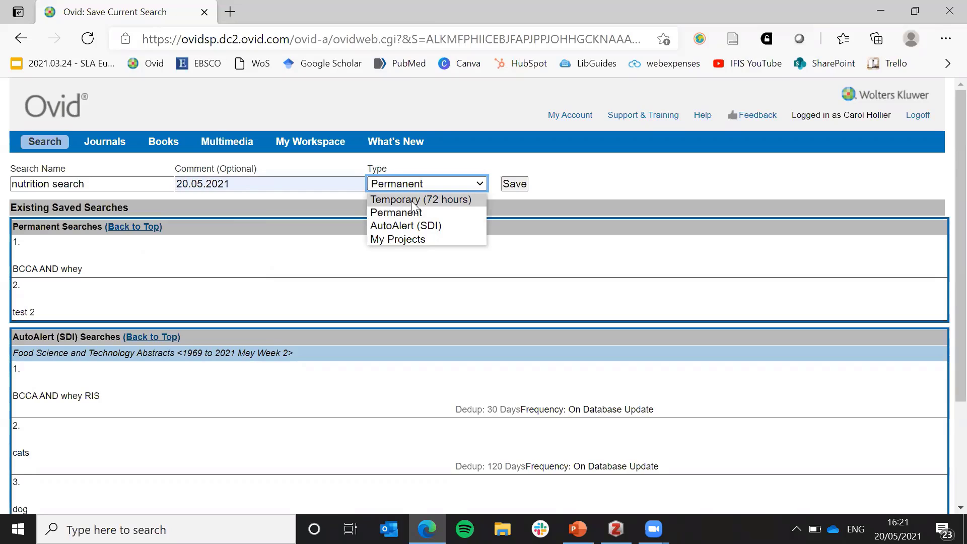
{"action": "left_click", "coordinate": [408, 239]}
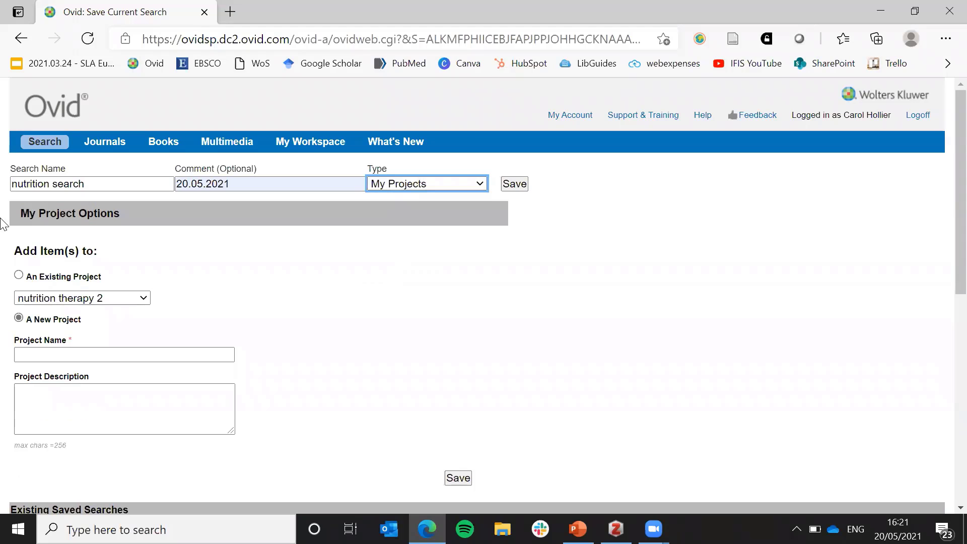
{"action": "left_click", "coordinate": [18, 276]}
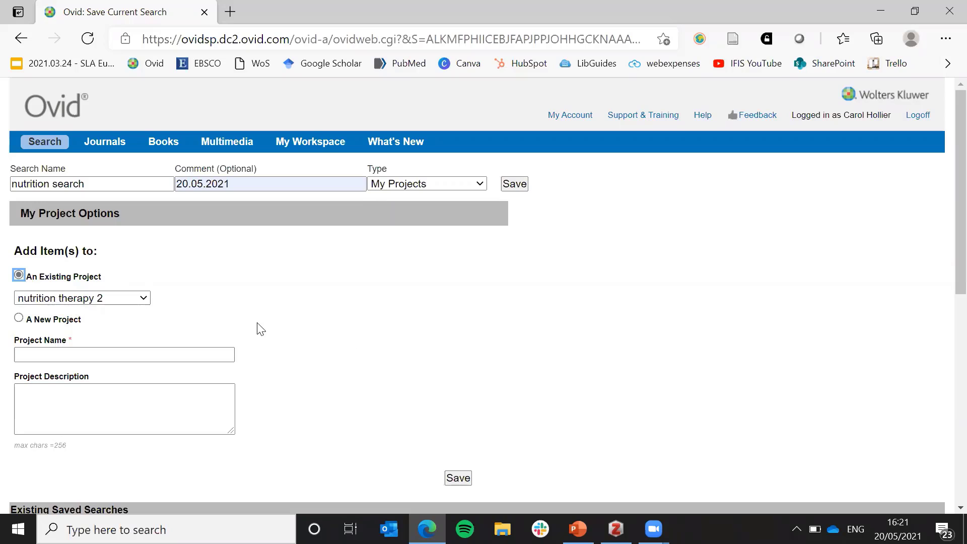
{"action": "left_click", "coordinate": [453, 477]}
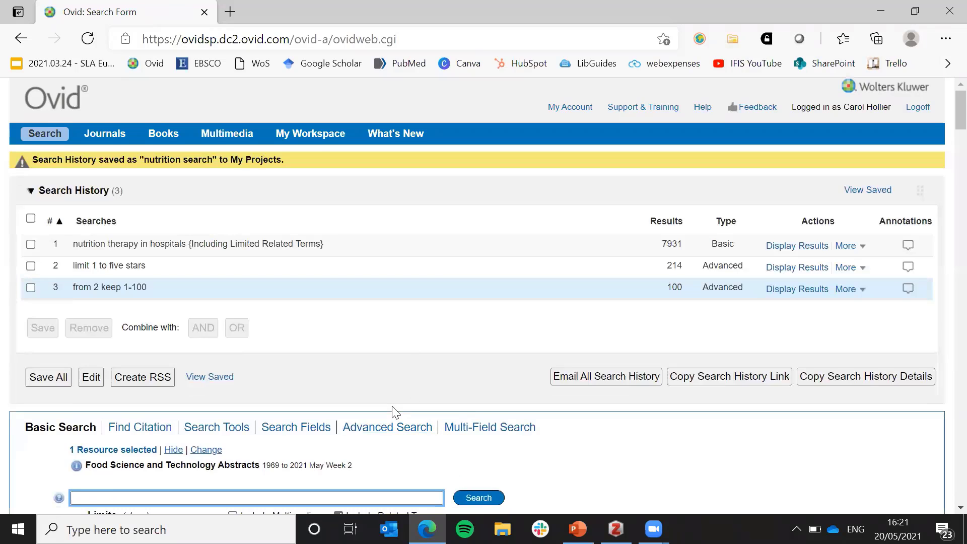
- Go to My Workspace, open the "nutrition therapy 2" project and look through its item count and records
{"action": "left_click", "coordinate": [317, 142]}
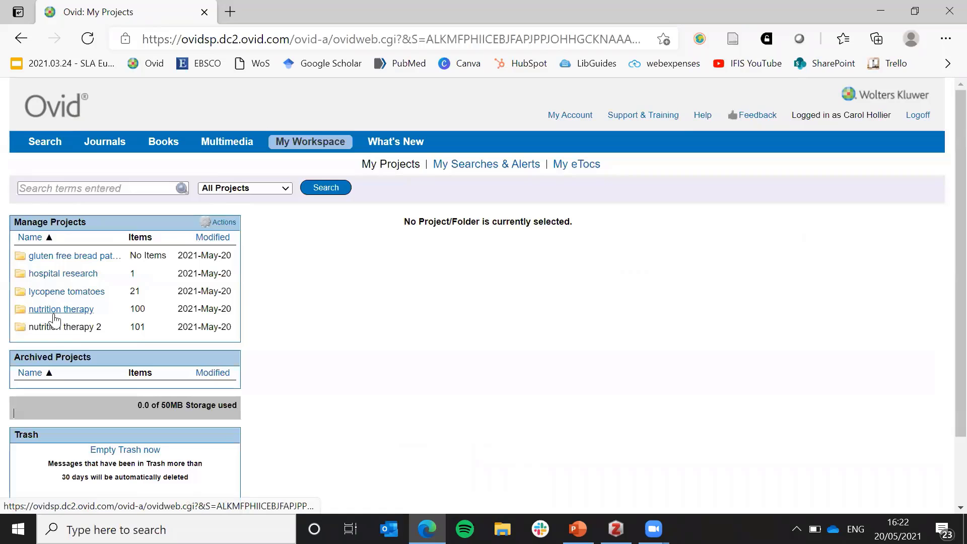
{"action": "left_click", "coordinate": [59, 328]}
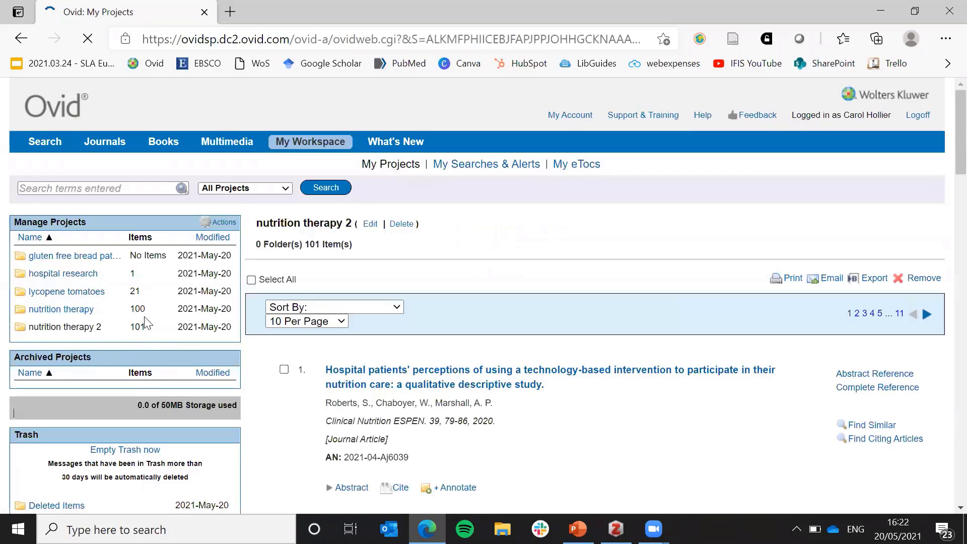
{"action": "double_click", "coordinate": [311, 244]}
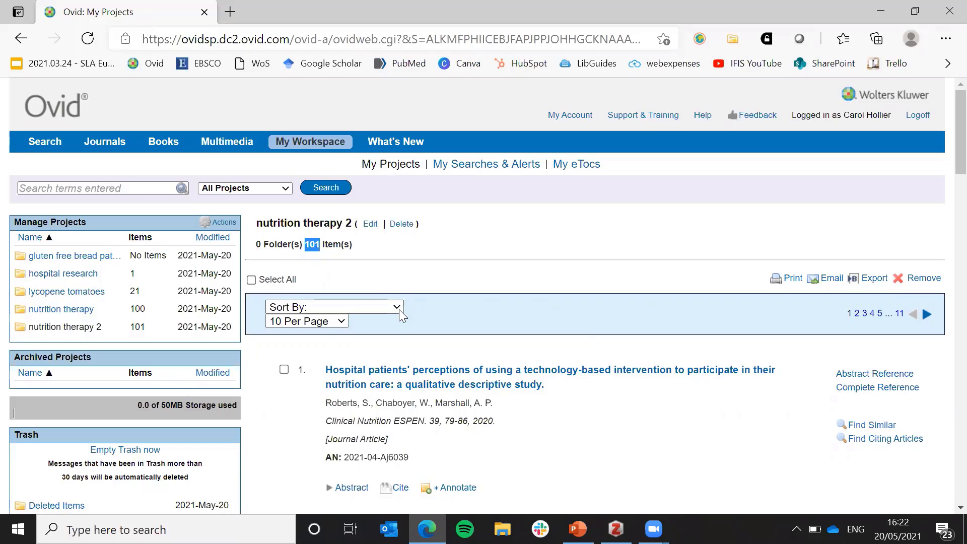
{"action": "scroll", "coordinate": [623, 395], "scroll_direction": "down", "scroll_amount": 3}
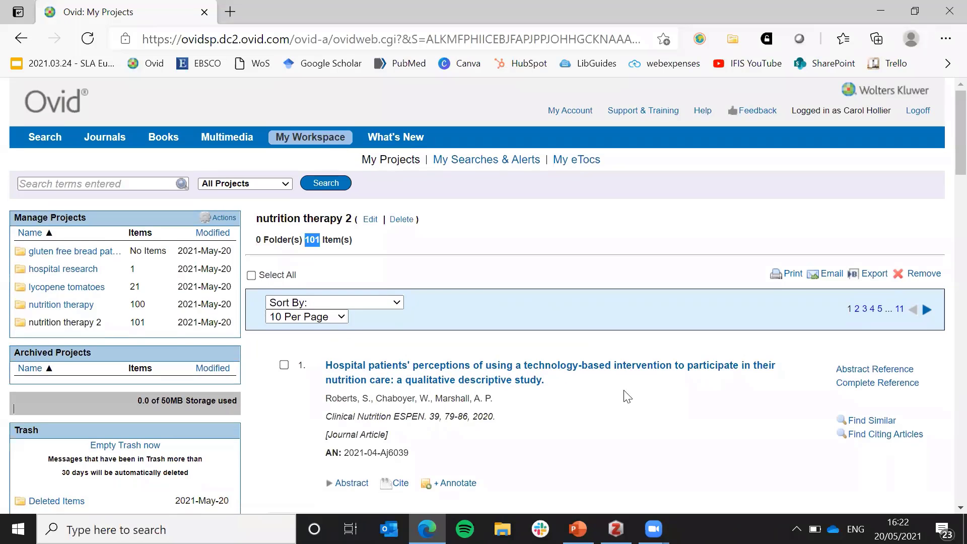
{"action": "scroll", "coordinate": [675, 422], "scroll_direction": "down", "scroll_amount": 5}
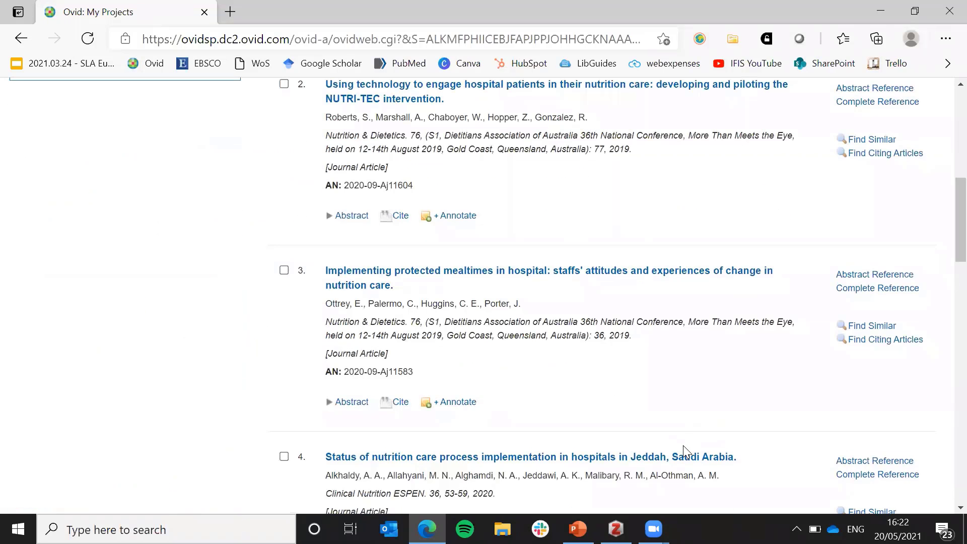
{"action": "scroll", "coordinate": [680, 439], "scroll_direction": "up", "scroll_amount": 3}
{"action": "scroll", "coordinate": [677, 433], "scroll_direction": "up", "scroll_amount": 4}
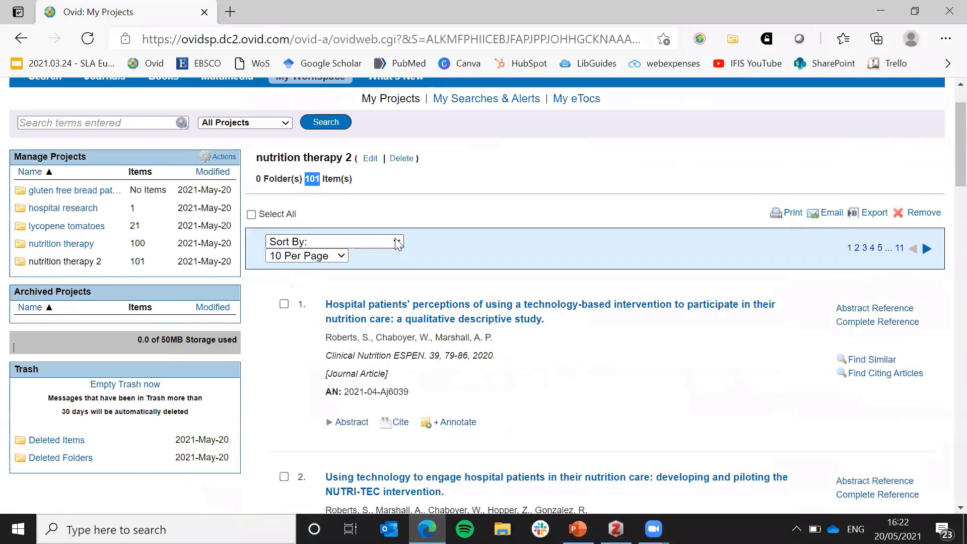
- Sort the items of the "nutrition therapy 2" project by Type (descending)
{"action": "left_click", "coordinate": [391, 243]}
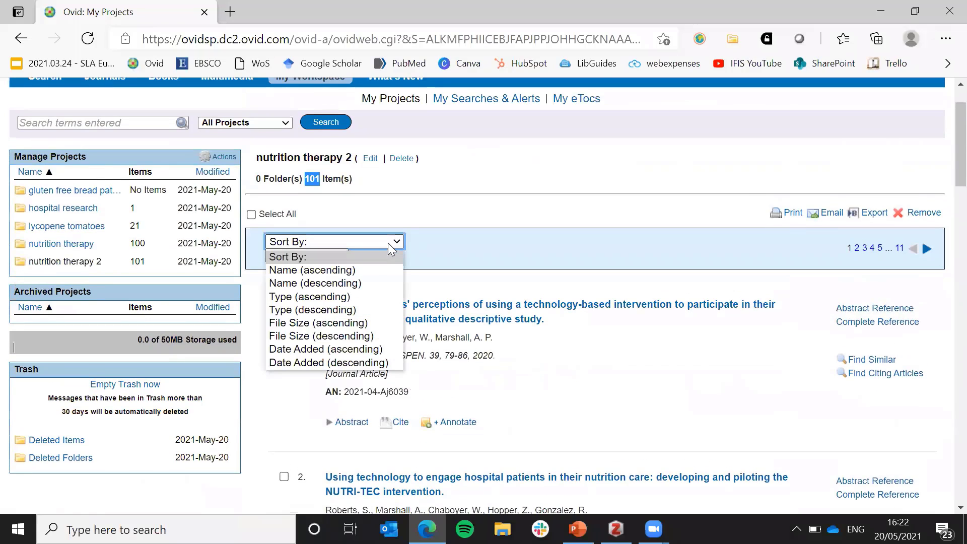
{"action": "left_click", "coordinate": [318, 311]}
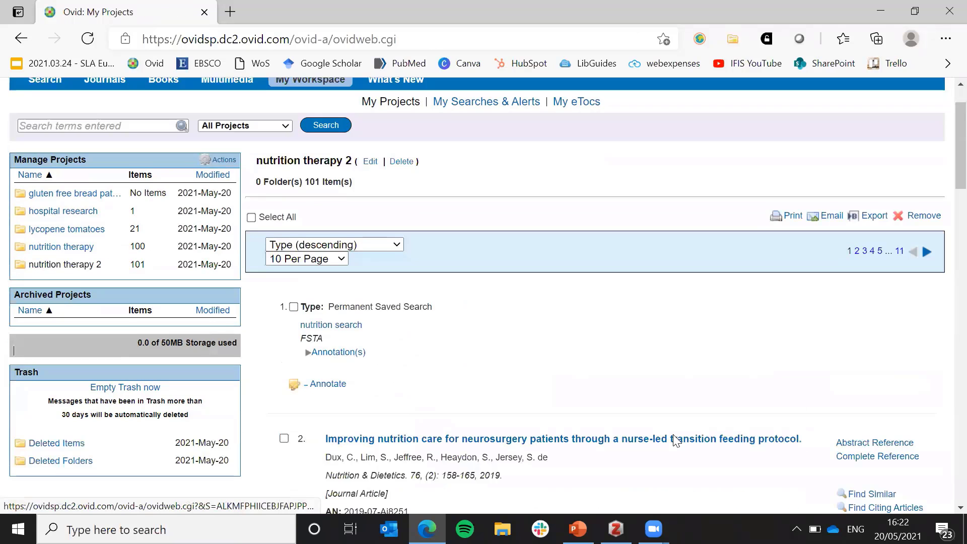
{"action": "scroll", "coordinate": [747, 398], "scroll_direction": "down", "scroll_amount": 1}
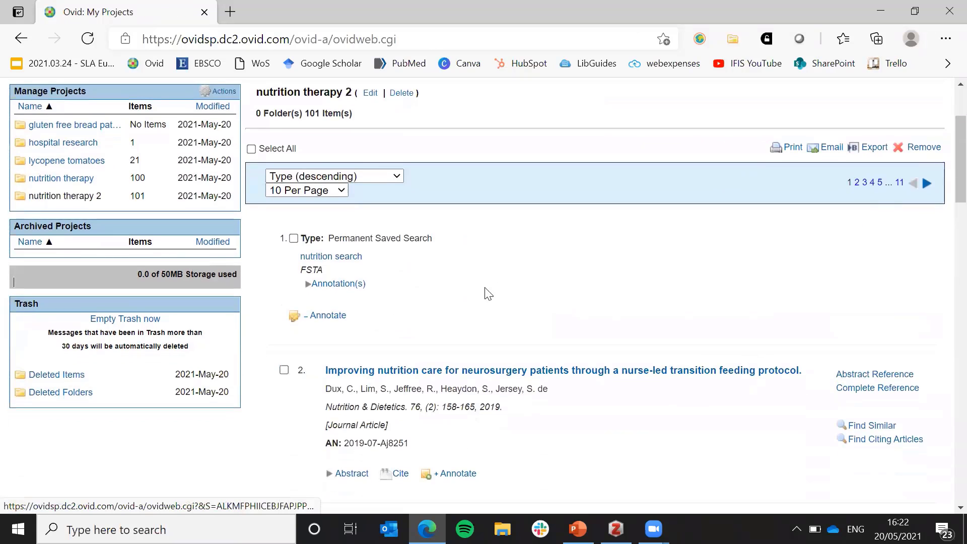
- View the query text of the saved "nutrition search" and expand its annotations in the project
{"action": "left_click", "coordinate": [331, 258]}
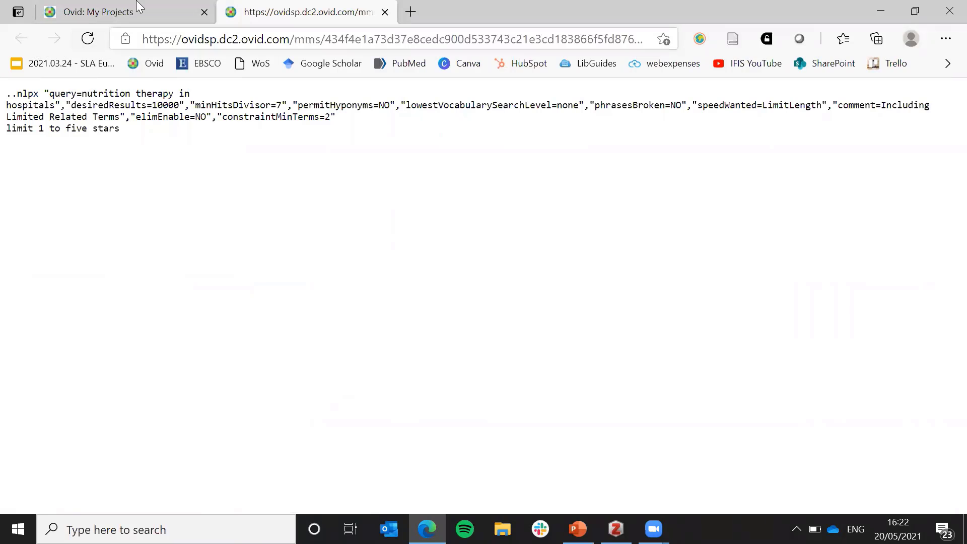
{"action": "left_click", "coordinate": [104, 12]}
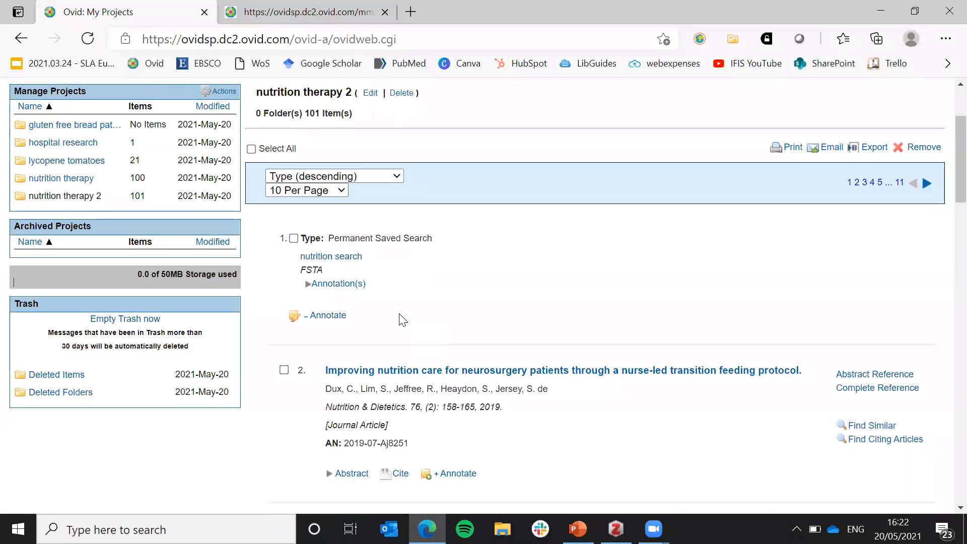
{"action": "left_click", "coordinate": [309, 286]}
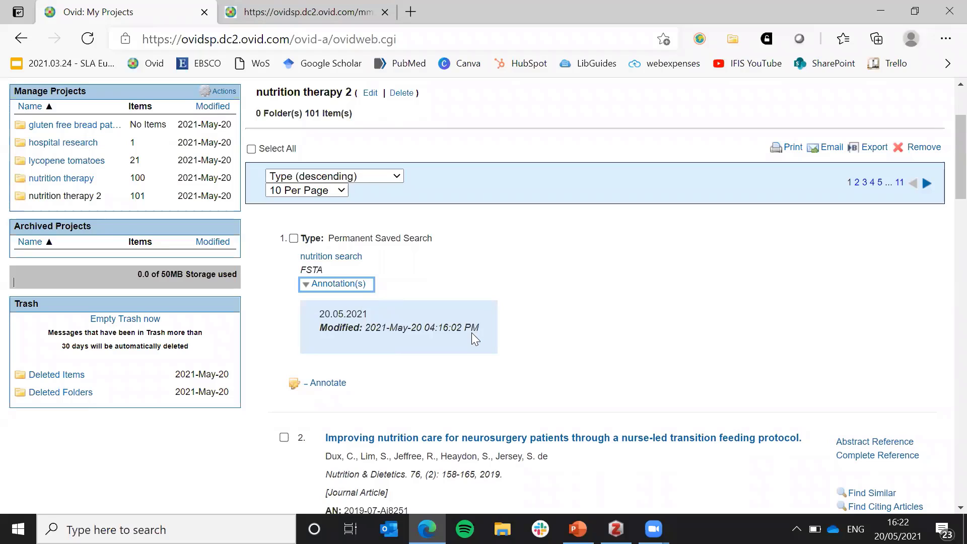
{"action": "scroll", "coordinate": [536, 339], "scroll_direction": "up", "scroll_amount": 3}
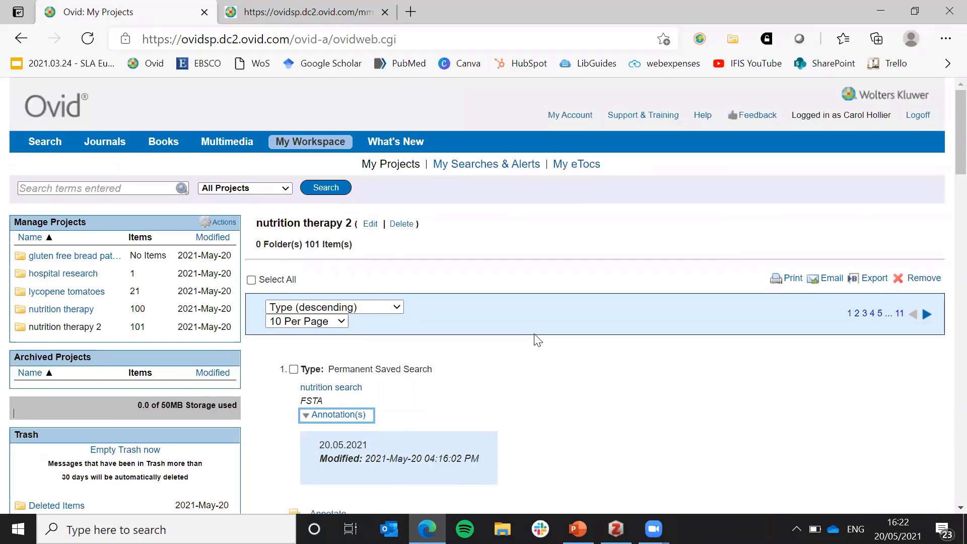
- Return to the search page and remove the "from 2 keep 1-100" search from the history
{"action": "left_click", "coordinate": [37, 144]}
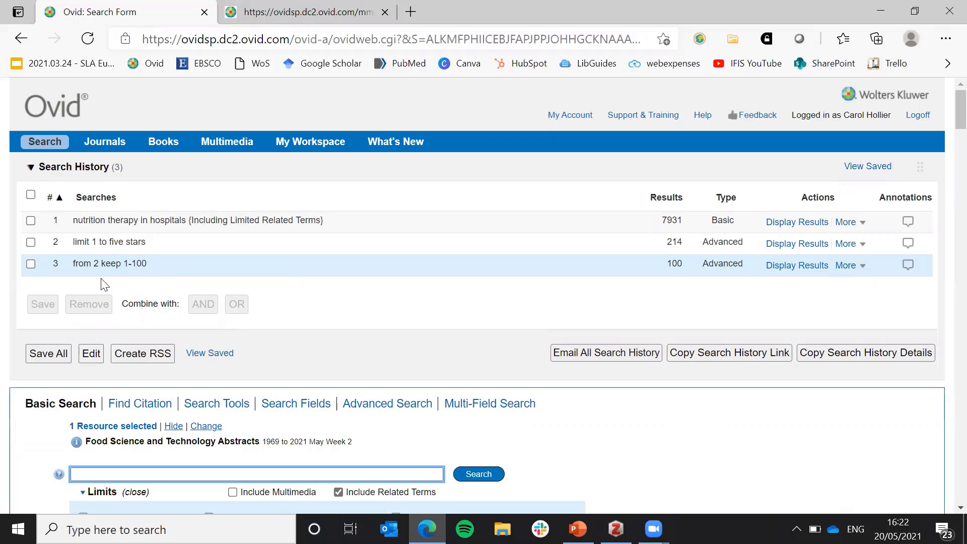
{"action": "left_click", "coordinate": [31, 264]}
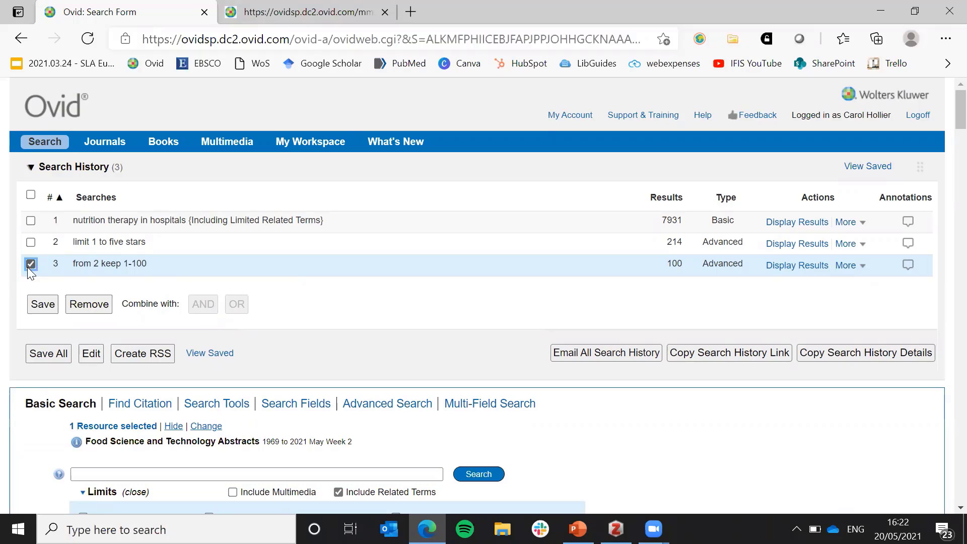
{"action": "left_click", "coordinate": [88, 304]}
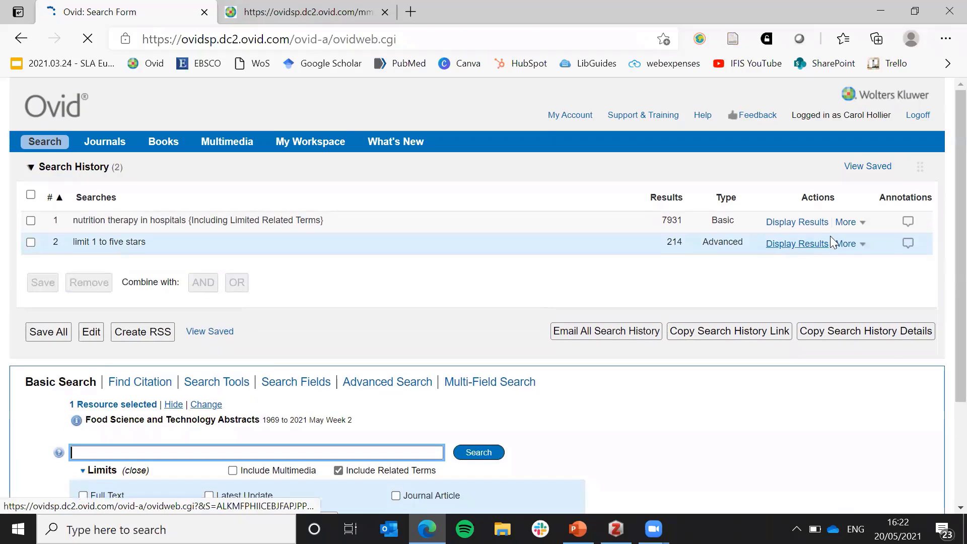
- Save the "limit 1 to five stars" search as a permanent search named "nutrition search"
{"action": "left_click", "coordinate": [851, 245]}
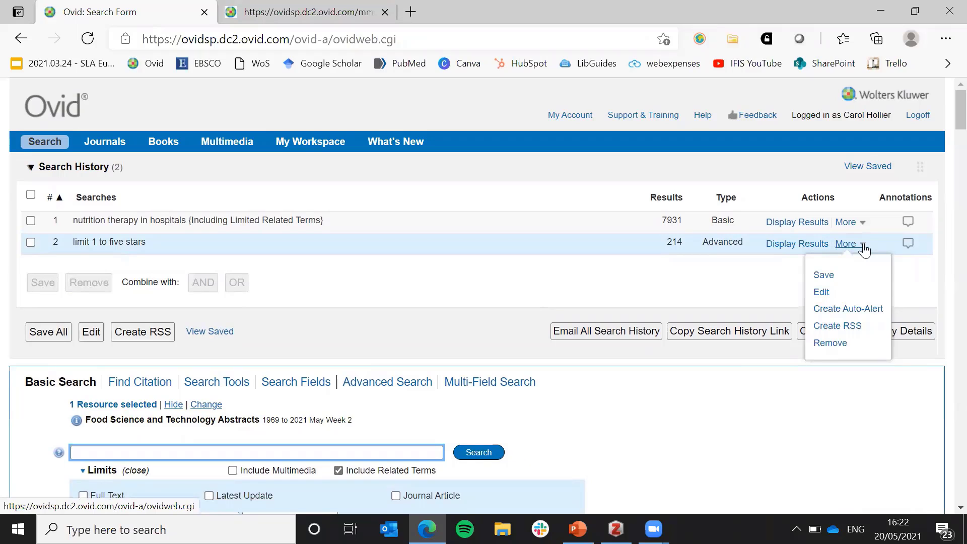
{"action": "left_click", "coordinate": [822, 279]}
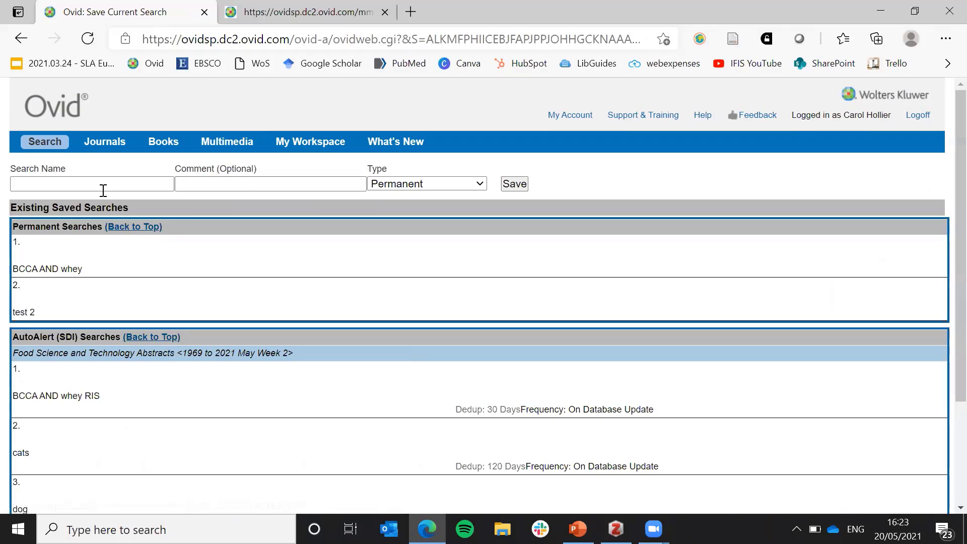
{"action": "left_click", "coordinate": [107, 186]}
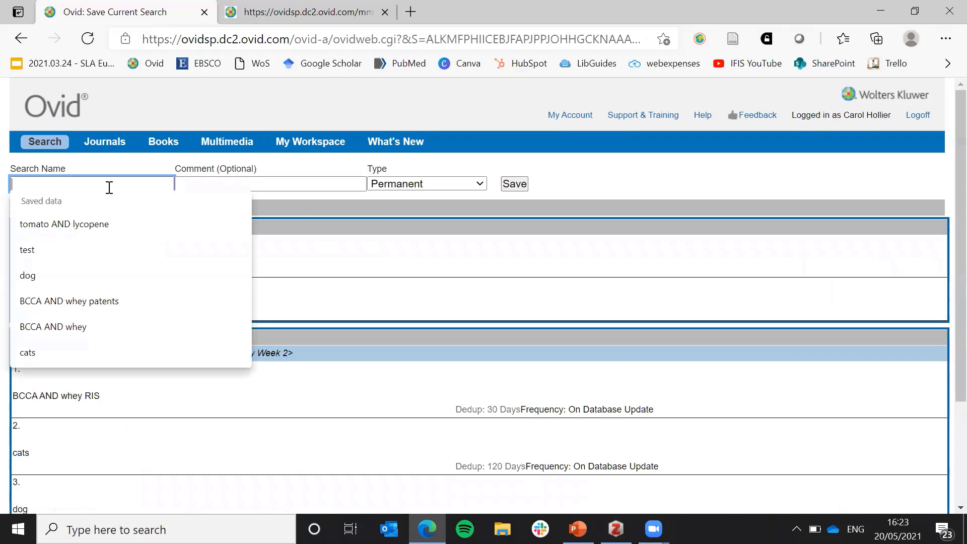
{"action": "type", "text": "nutrition search"}
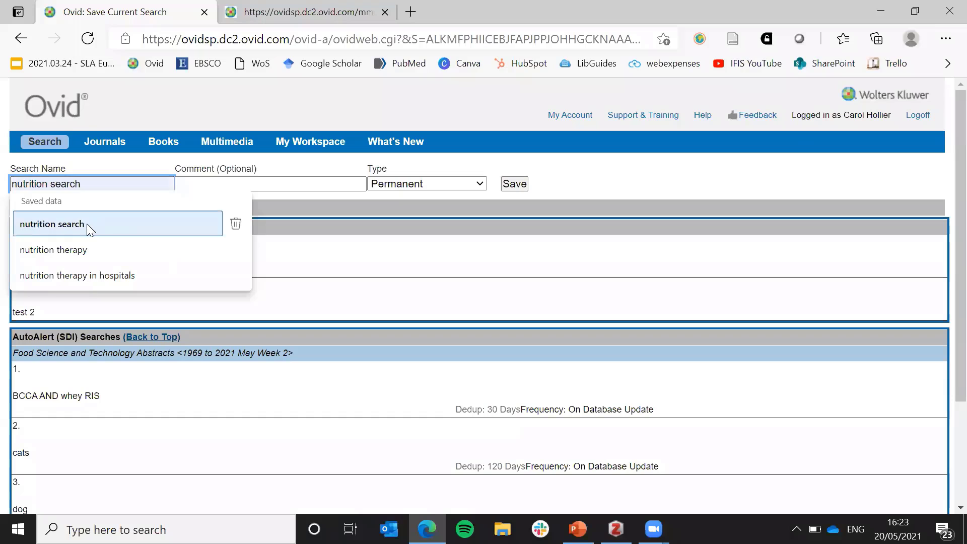
{"action": "left_click", "coordinate": [87, 224]}
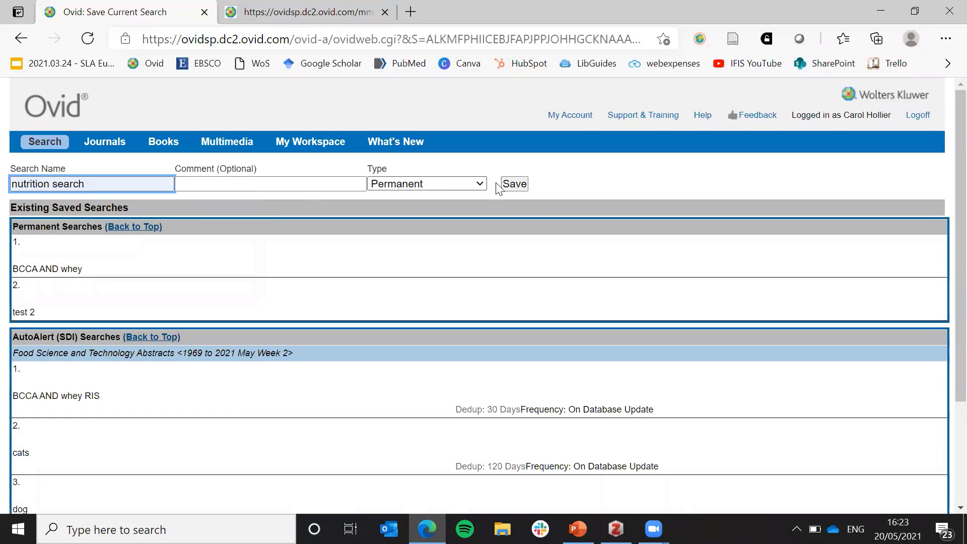
{"action": "left_click", "coordinate": [521, 184]}
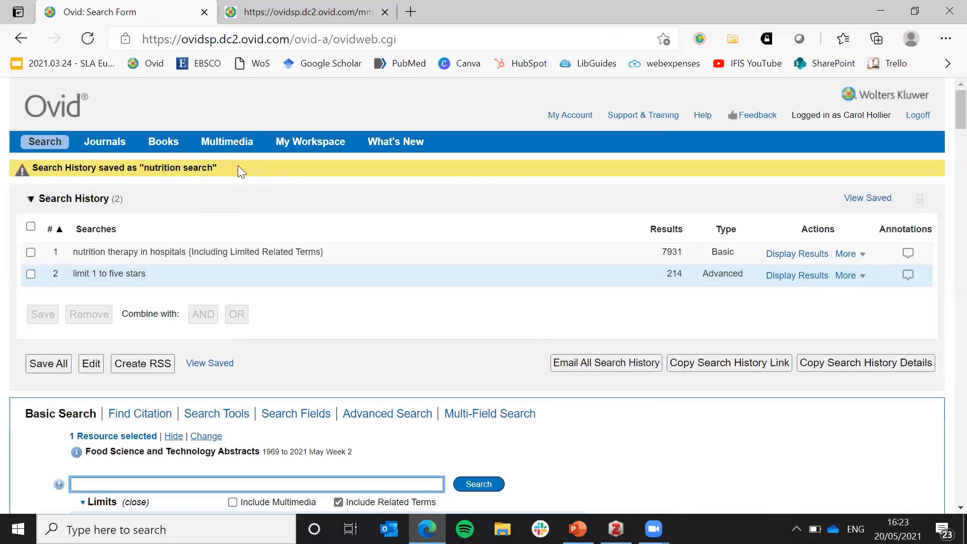
- Go to My Searches & Alerts in My Workspace and look through the permanent and AutoAlert searches
{"action": "left_click", "coordinate": [303, 145]}
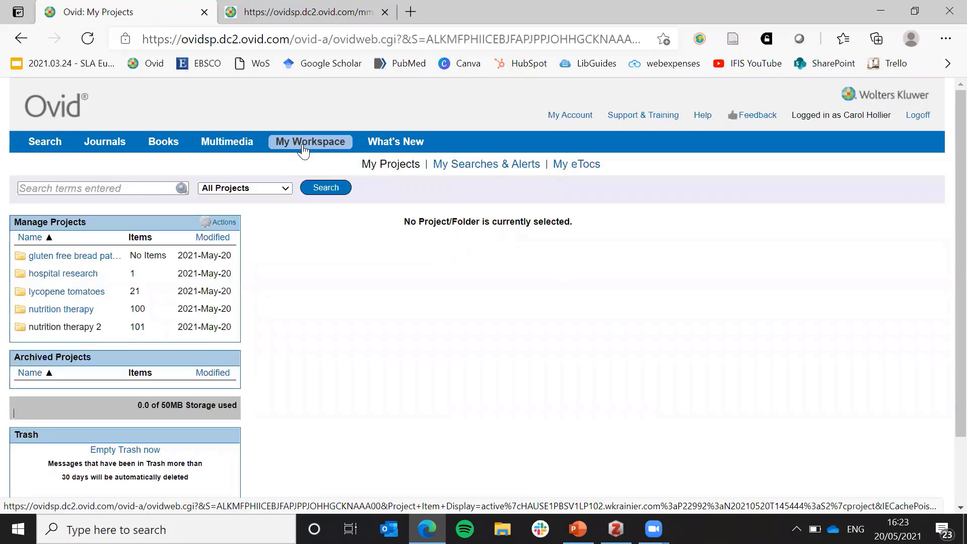
{"action": "left_click", "coordinate": [489, 166]}
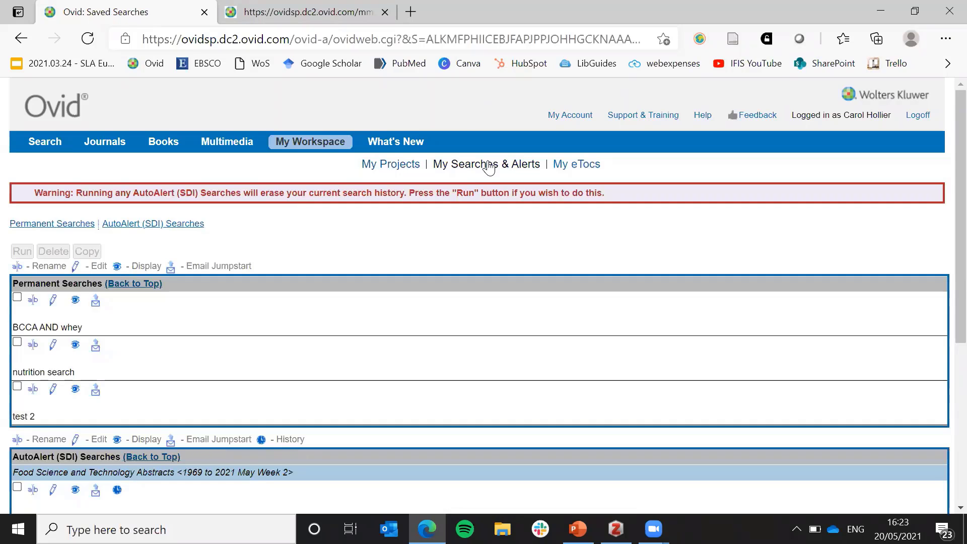
{"action": "scroll", "coordinate": [461, 217], "scroll_direction": "down", "scroll_amount": 1}
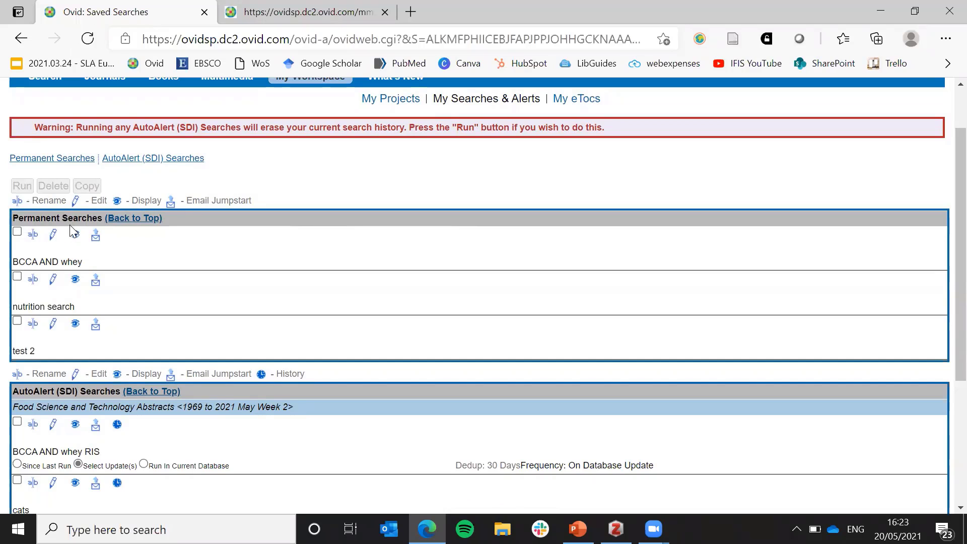
{"action": "scroll", "coordinate": [339, 271], "scroll_direction": "down", "scroll_amount": 1}
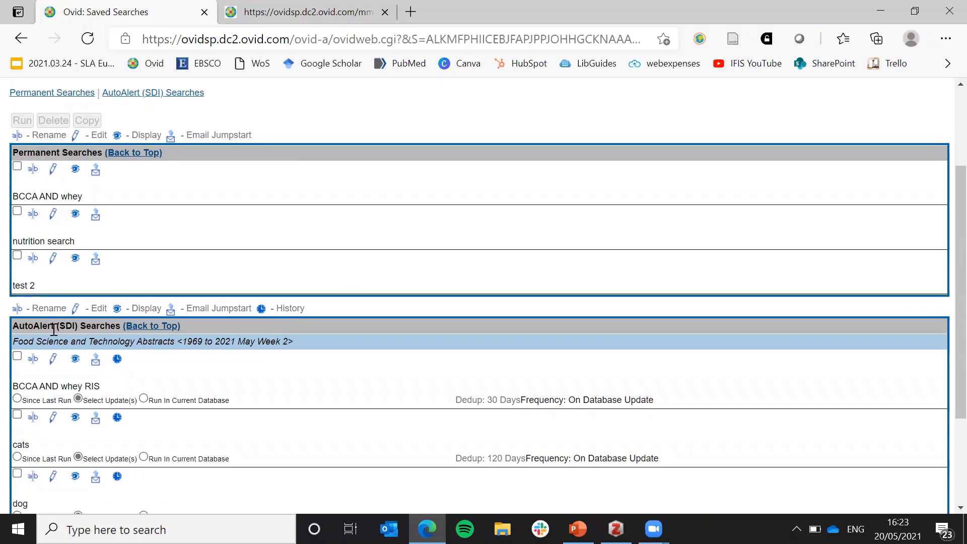
{"action": "scroll", "coordinate": [181, 424], "scroll_direction": "down", "scroll_amount": 2}
{"action": "scroll", "coordinate": [190, 415], "scroll_direction": "up", "scroll_amount": 2}
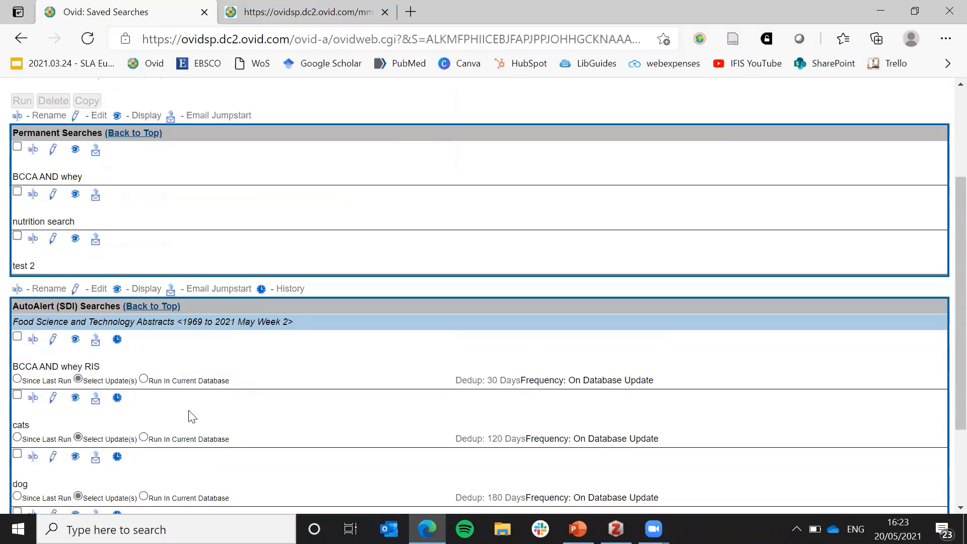
{"action": "scroll", "coordinate": [287, 408], "scroll_direction": "up", "scroll_amount": 1}
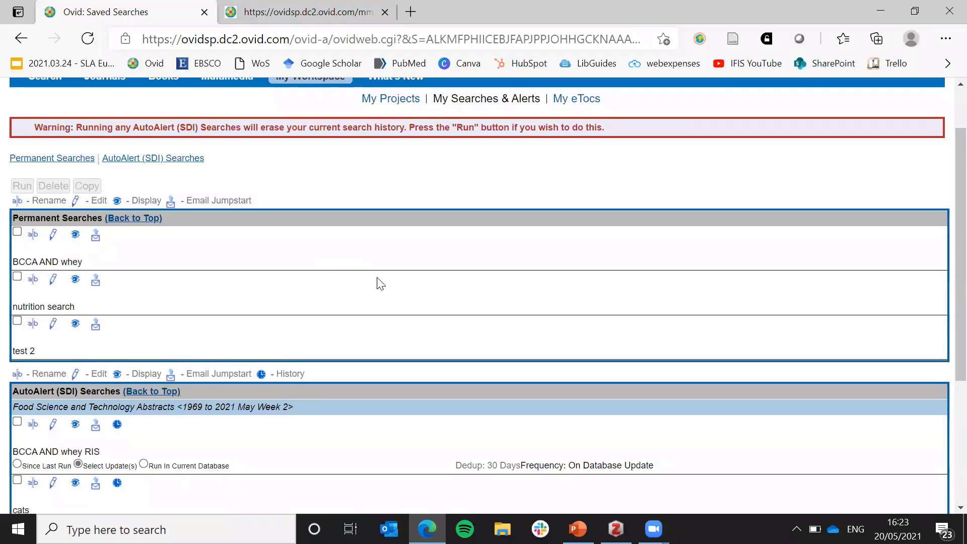
{"action": "left_click", "coordinate": [33, 280]}
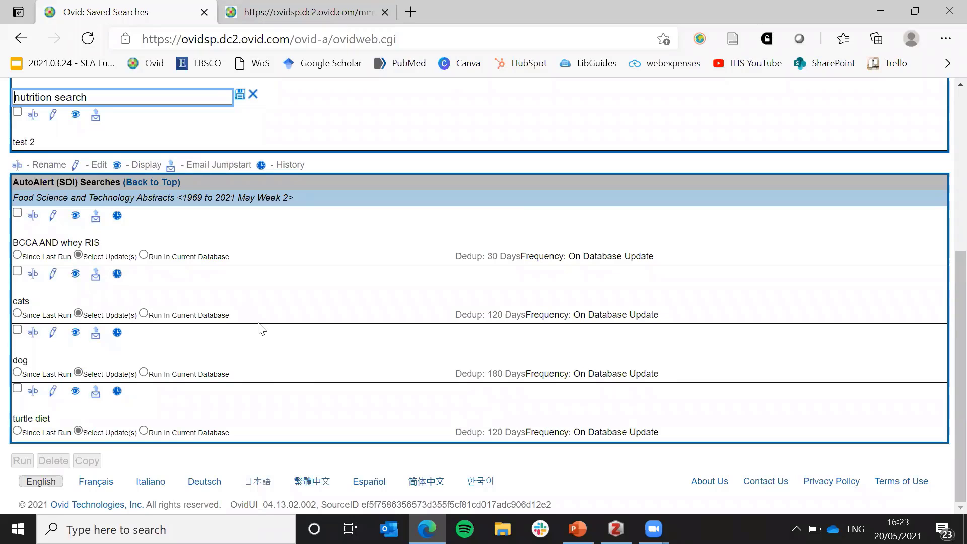
{"action": "scroll", "coordinate": [258, 323], "scroll_direction": "up", "scroll_amount": 3}
{"action": "scroll", "coordinate": [330, 328], "scroll_direction": "up", "scroll_amount": 1}
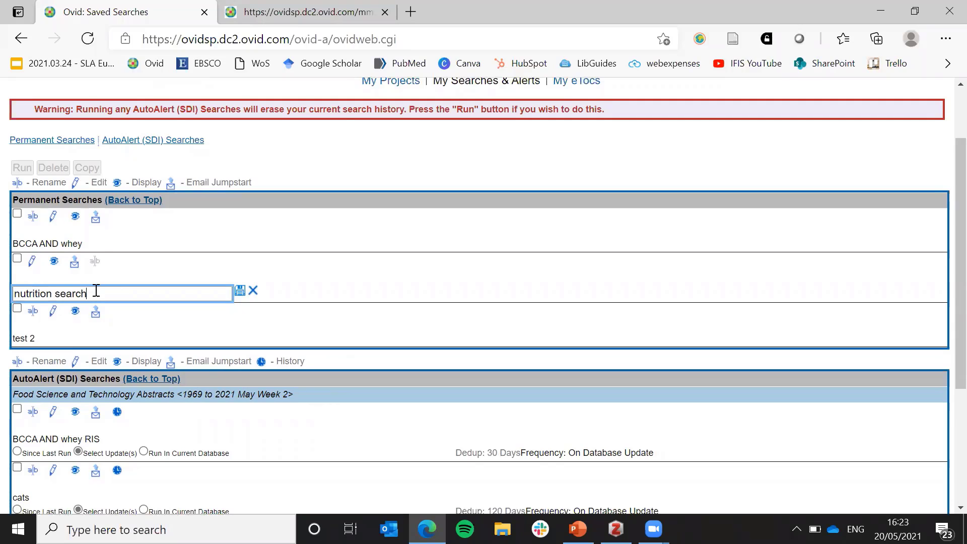
{"action": "left_click_drag", "start_coordinate": [94, 292], "coordinate": [2, 295]}
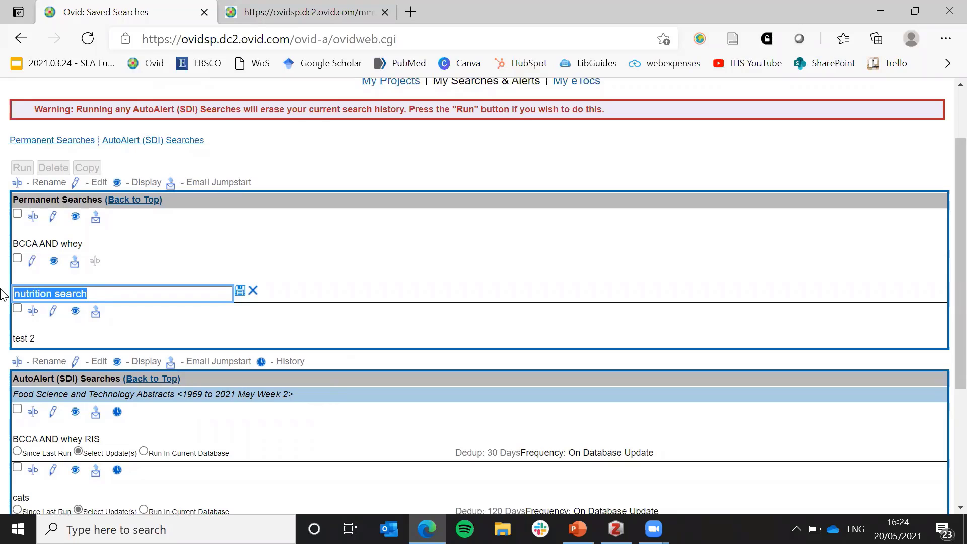
{"action": "left_click", "coordinate": [111, 297]}
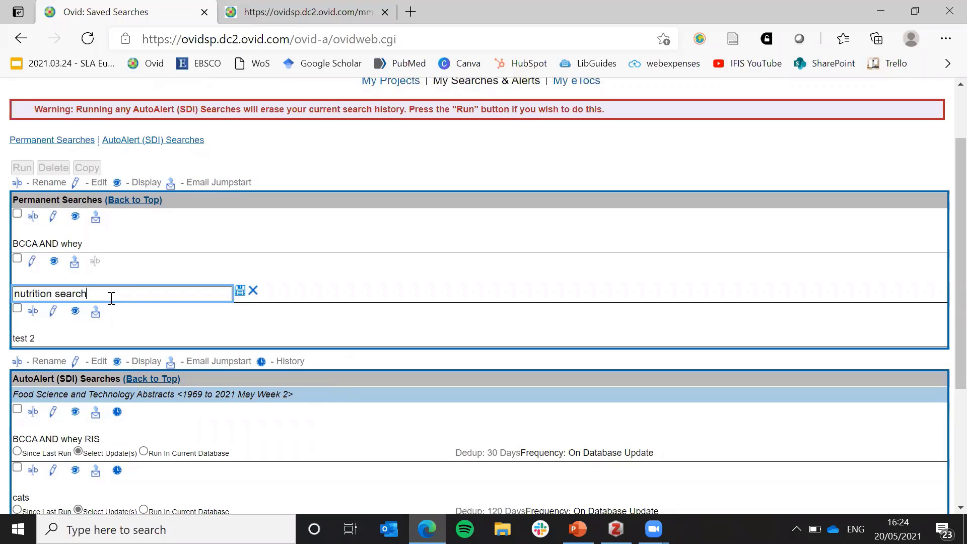
{"action": "left_click", "coordinate": [313, 269]}
- Edit the saved "nutrition search" so its second statement reads "limit 1 to (five stars or four stars)", and save it
{"action": "left_click", "coordinate": [35, 261]}
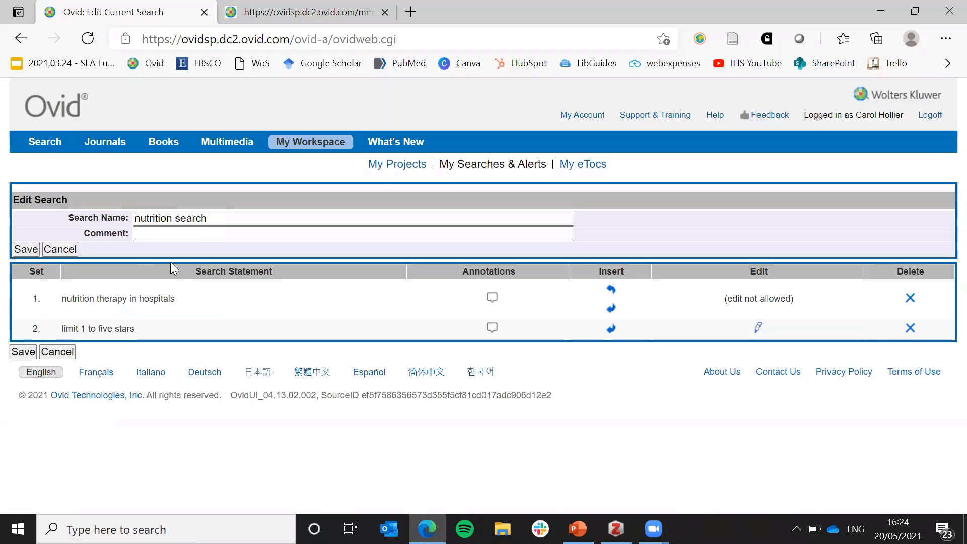
{"action": "left_click_drag", "start_coordinate": [90, 298], "coordinate": [182, 302]}
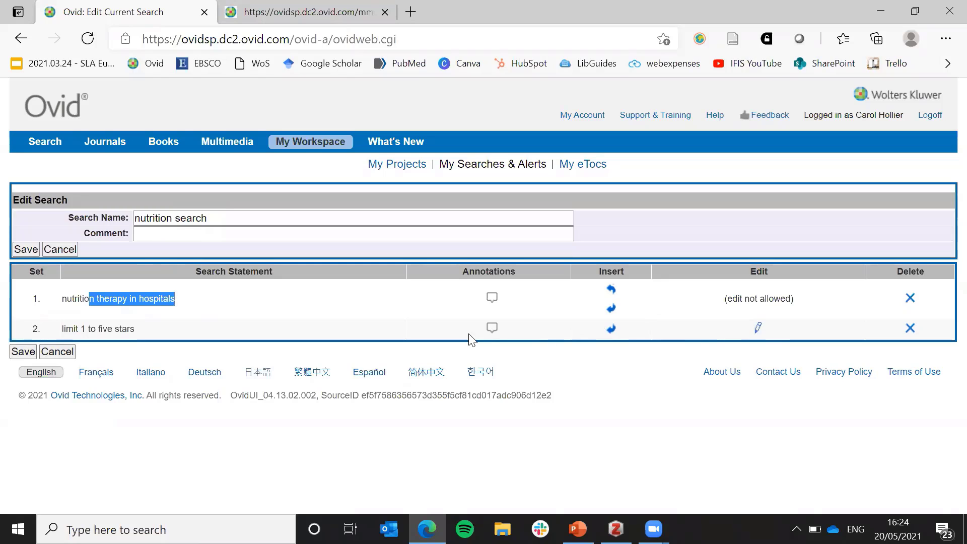
{"action": "left_click", "coordinate": [759, 329]}
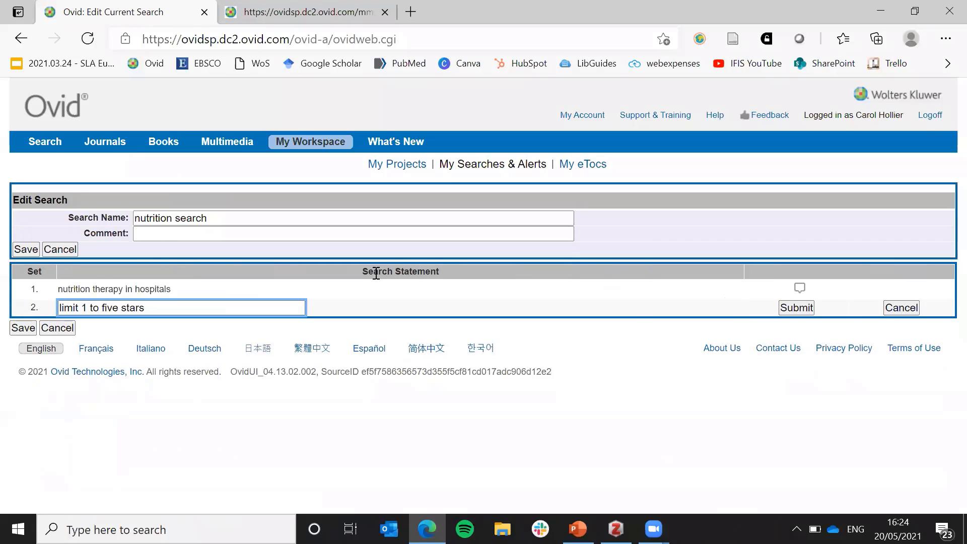
{"action": "left_click", "coordinate": [103, 307]}
{"action": "type", "text": "("}
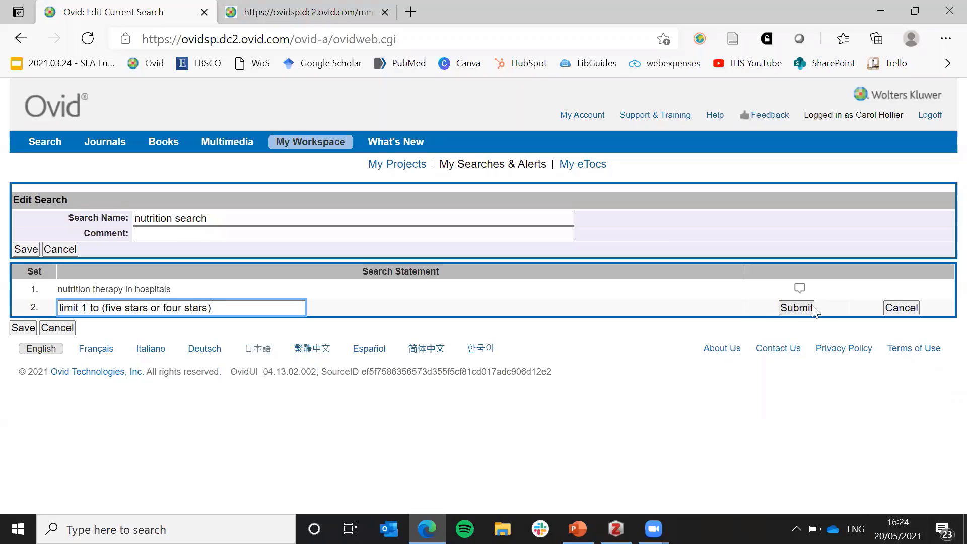
{"action": "left_click", "coordinate": [799, 307]}
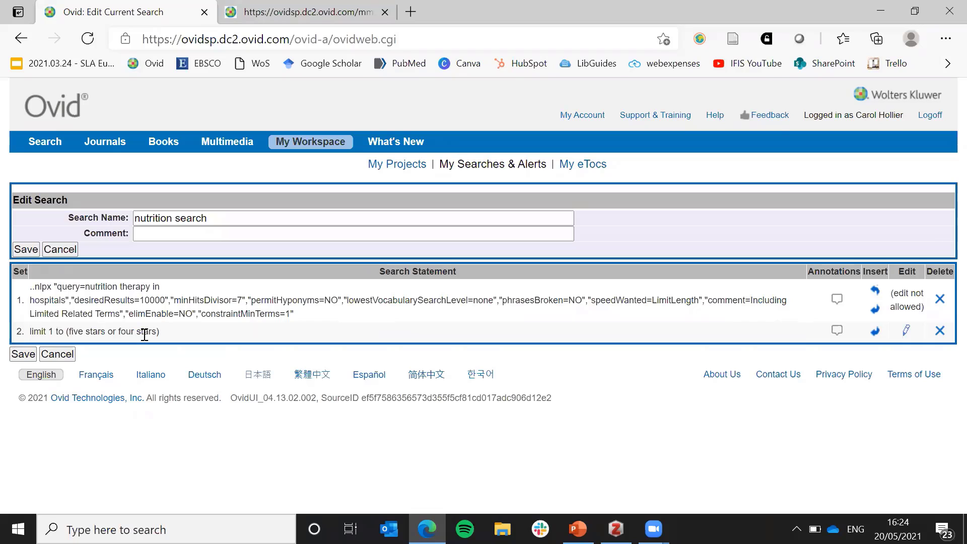
{"action": "left_click", "coordinate": [26, 354]}
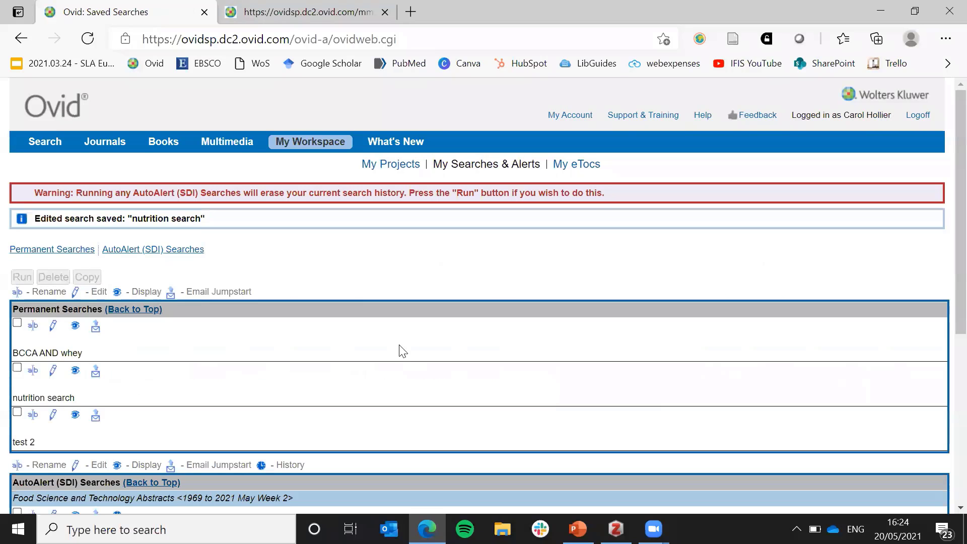
- Read the warning about running AutoAlert searches and display the statements of the saved "nutrition search"
{"action": "scroll", "coordinate": [322, 378], "scroll_direction": "down", "scroll_amount": 1}
{"action": "scroll", "coordinate": [331, 361], "scroll_direction": "up", "scroll_amount": 1}
{"action": "left_click_drag", "start_coordinate": [89, 193], "coordinate": [166, 188]}
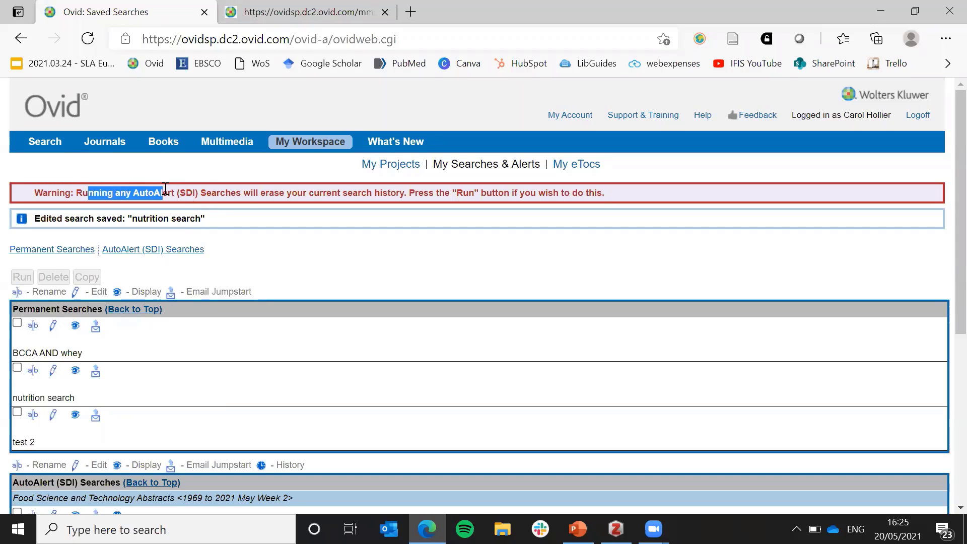
{"action": "left_click", "coordinate": [249, 208]}
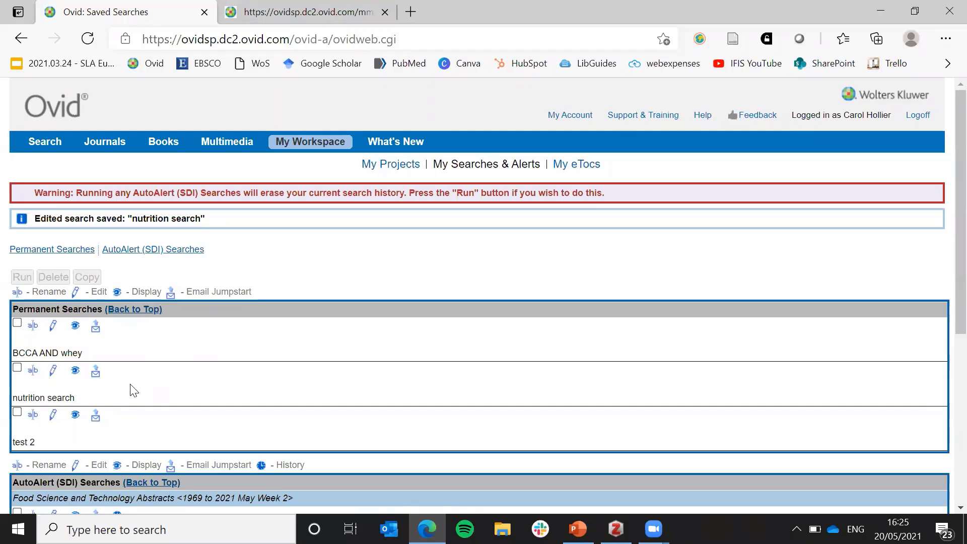
{"action": "left_click", "coordinate": [76, 373]}
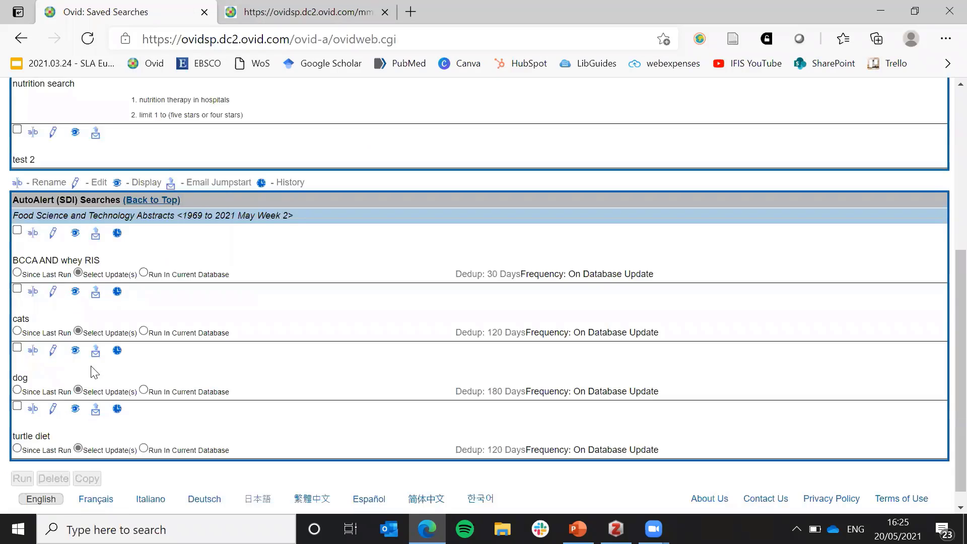
{"action": "scroll", "coordinate": [249, 373], "scroll_direction": "up", "scroll_amount": 4}
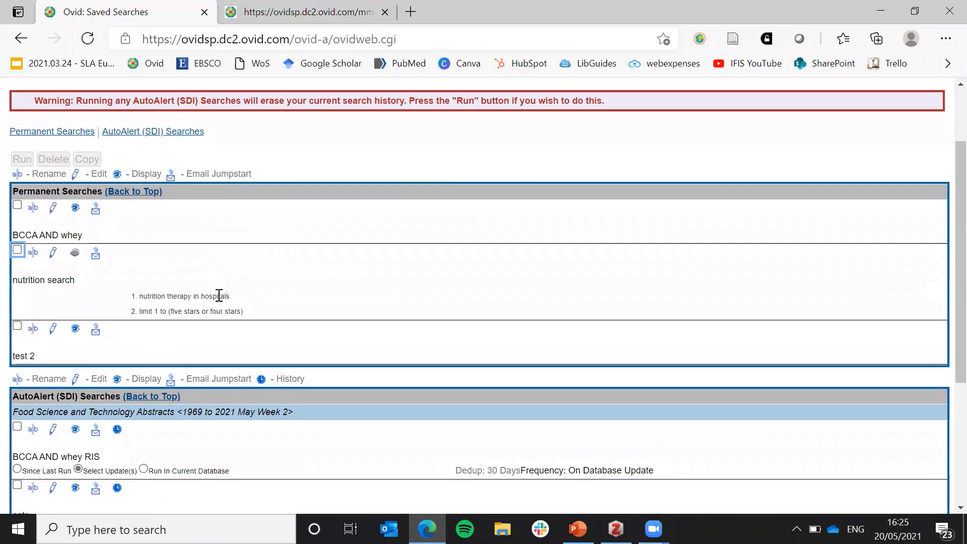
{"action": "left_click_drag", "start_coordinate": [250, 312], "coordinate": [124, 298]}
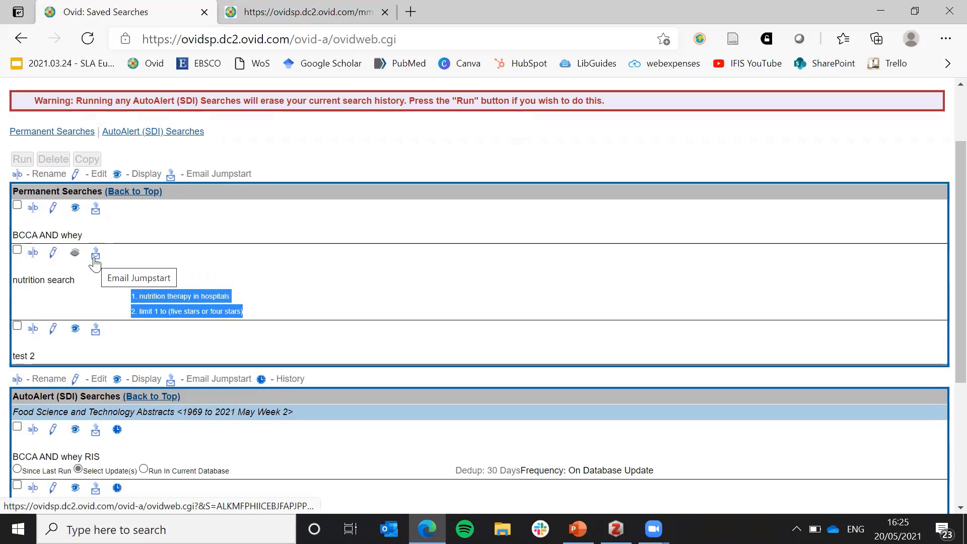
{"action": "left_click", "coordinate": [225, 272]}
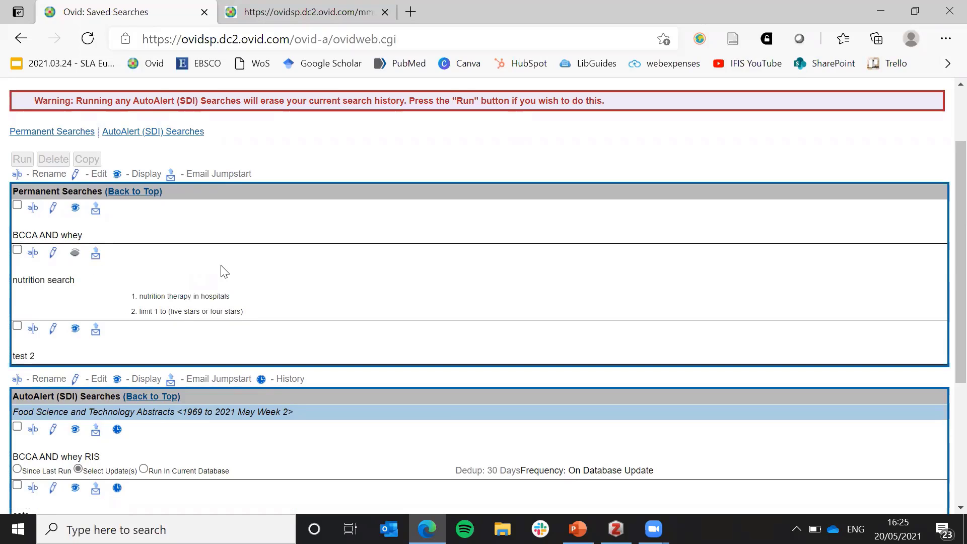
- Open the Email Jumpstart form for "nutrition search", review its recipient and subject, and return to the saved searches
{"action": "left_click", "coordinate": [94, 258]}
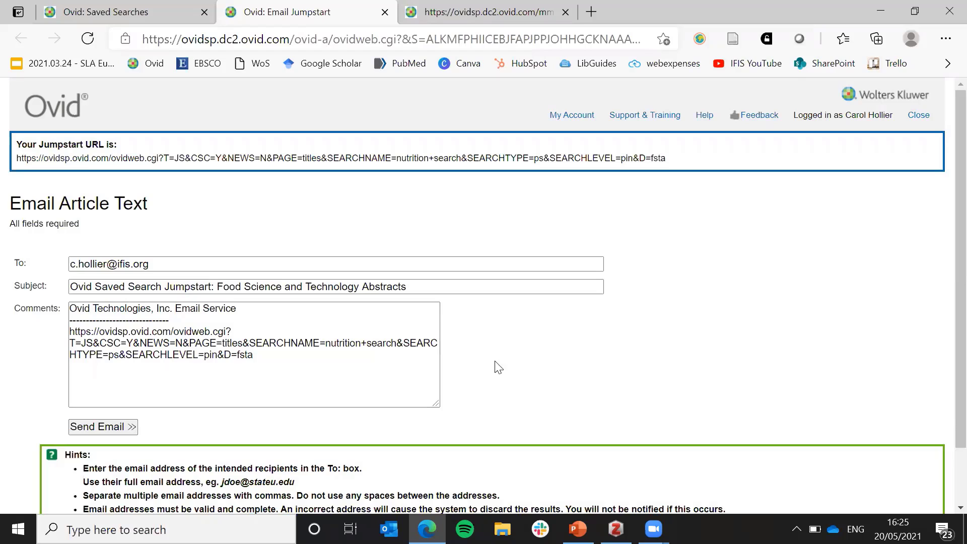
{"action": "left_click", "coordinate": [206, 264]}
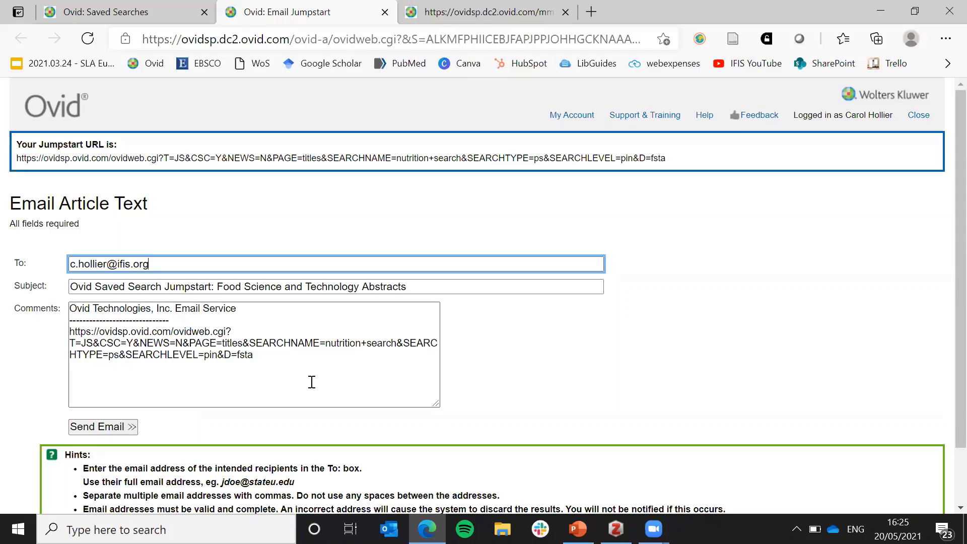
{"action": "left_click_drag", "start_coordinate": [458, 286], "coordinate": [67, 282]}
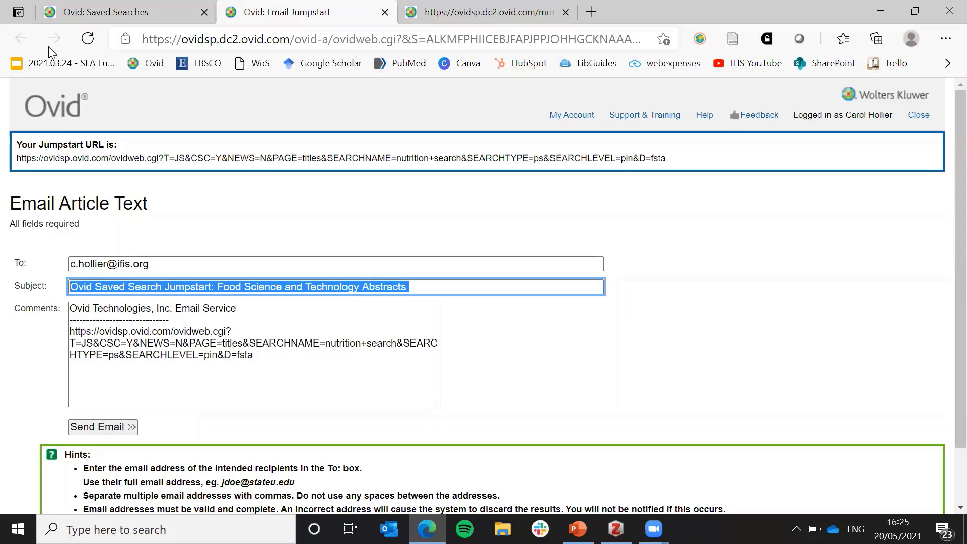
{"action": "left_click", "coordinate": [103, 12]}
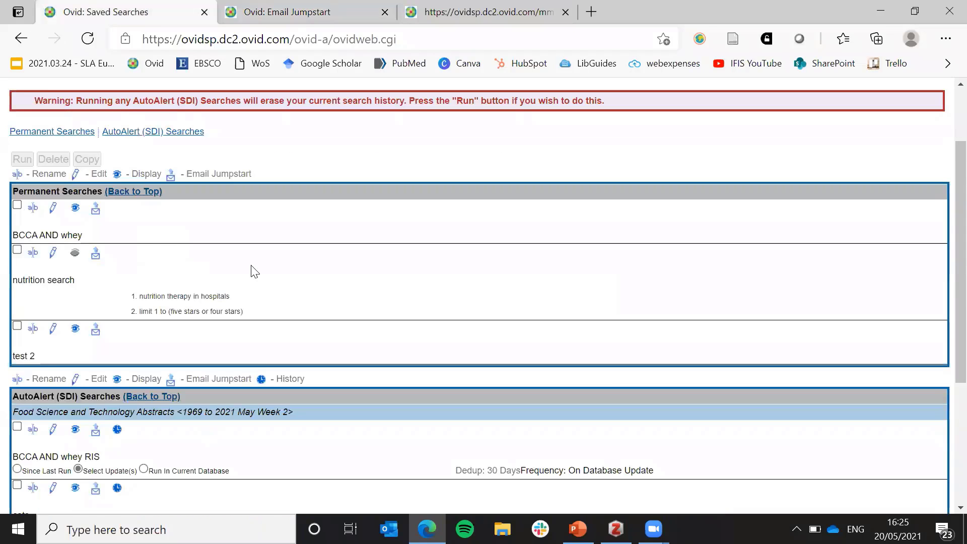
- Run the saved permanent search "nutrition search"
{"action": "left_click", "coordinate": [18, 249]}
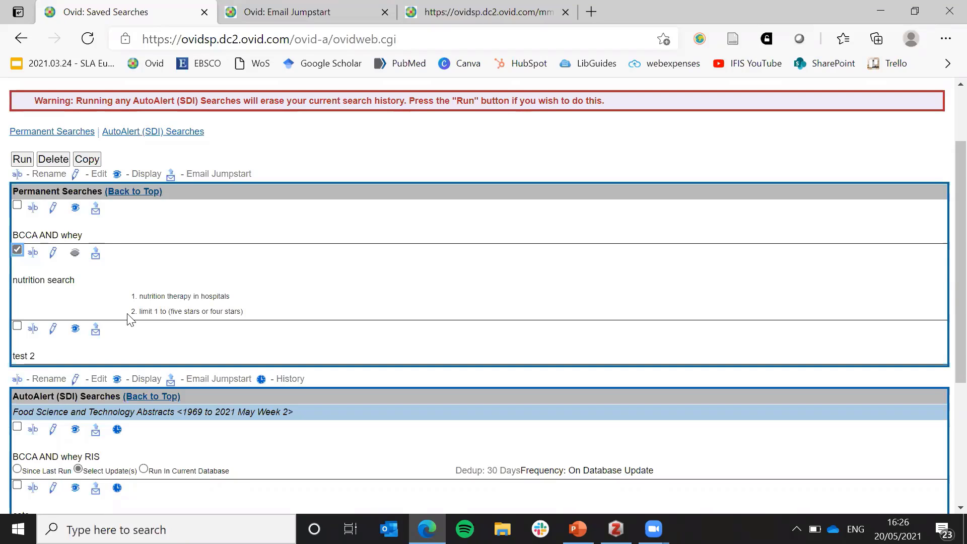
{"action": "left_click", "coordinate": [22, 160]}
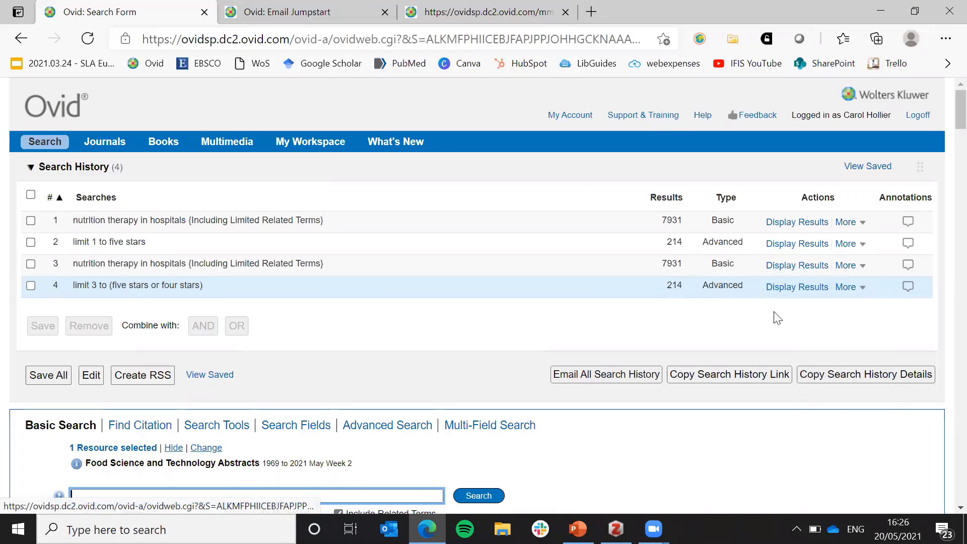
- Start an AutoAlert for the fourth search, "limit 3 to (five stars or four stars)", and name it "nutrition 2"
{"action": "mouse_move", "coordinate": [856, 288]}
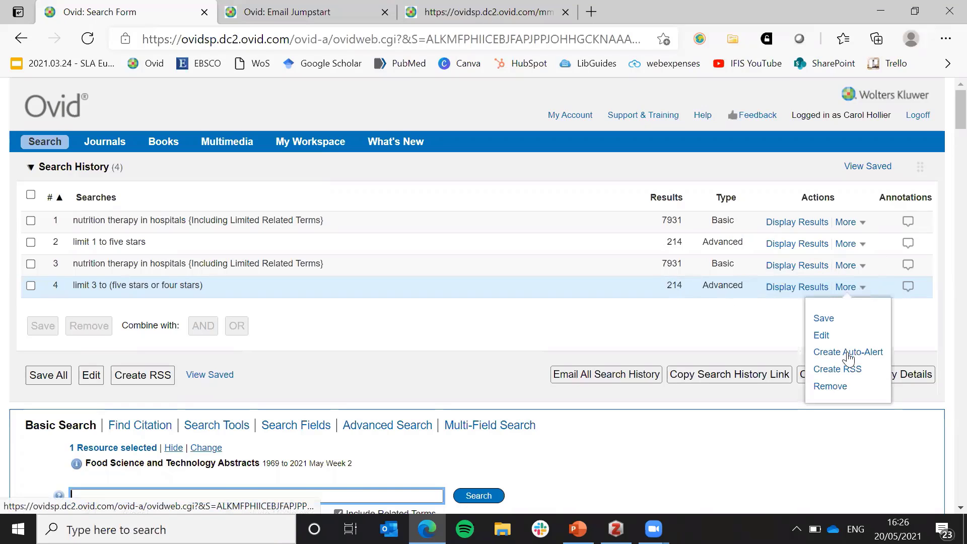
{"action": "left_click", "coordinate": [826, 355]}
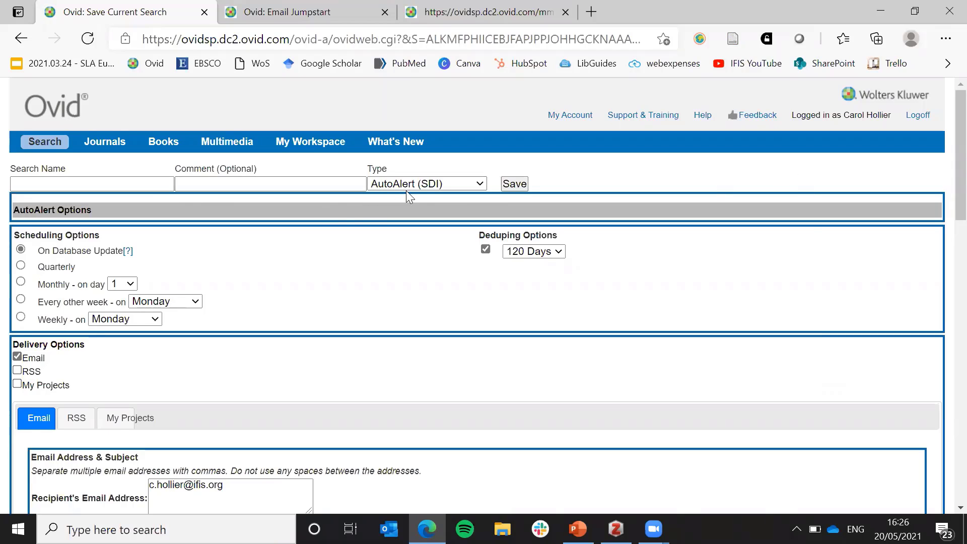
{"action": "left_click", "coordinate": [241, 179]}
{"action": "left_click", "coordinate": [143, 182]}
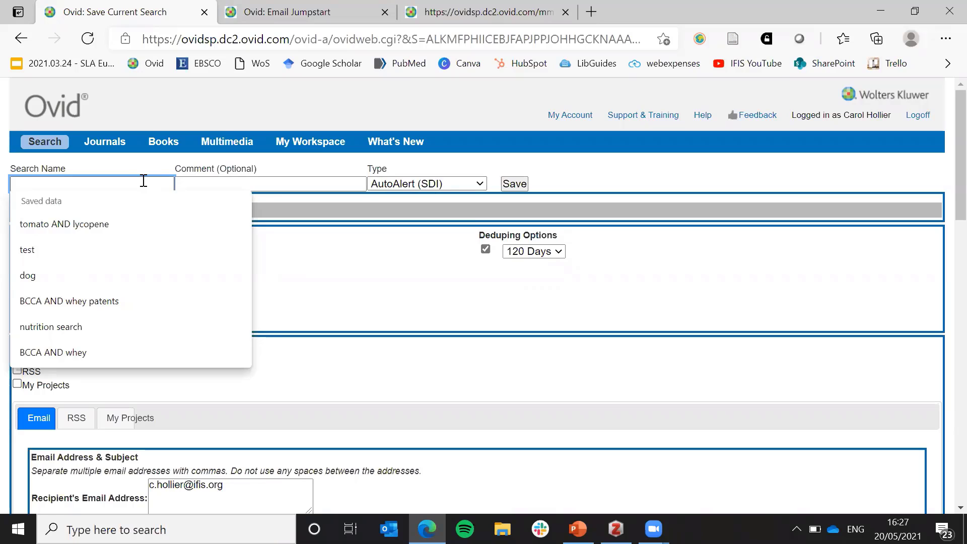
{"action": "type", "text": "nutriti"}
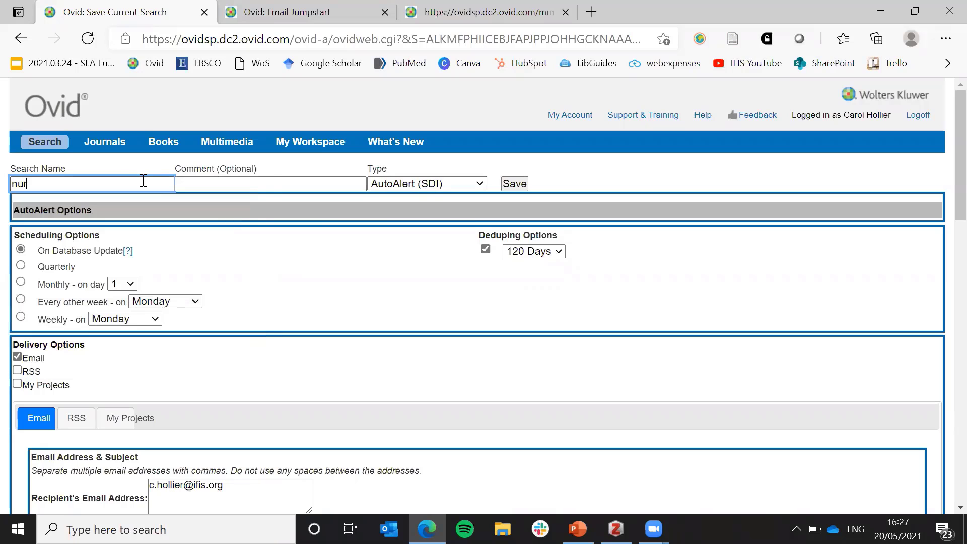
{"action": "type", "text": "on 2"}
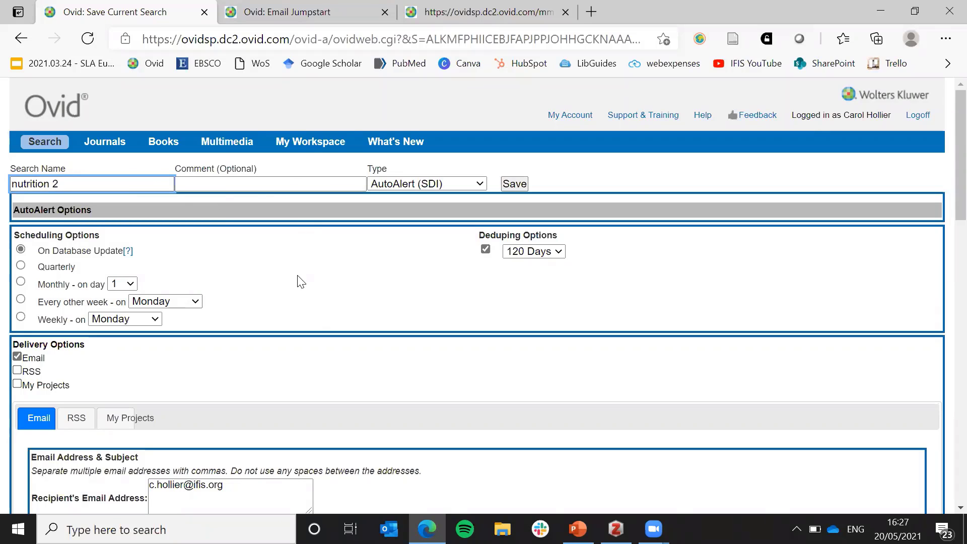
- Set the alert's email delivery to send results as an attachment with RIS output
{"action": "scroll", "coordinate": [478, 317], "scroll_direction": "down", "scroll_amount": 1}
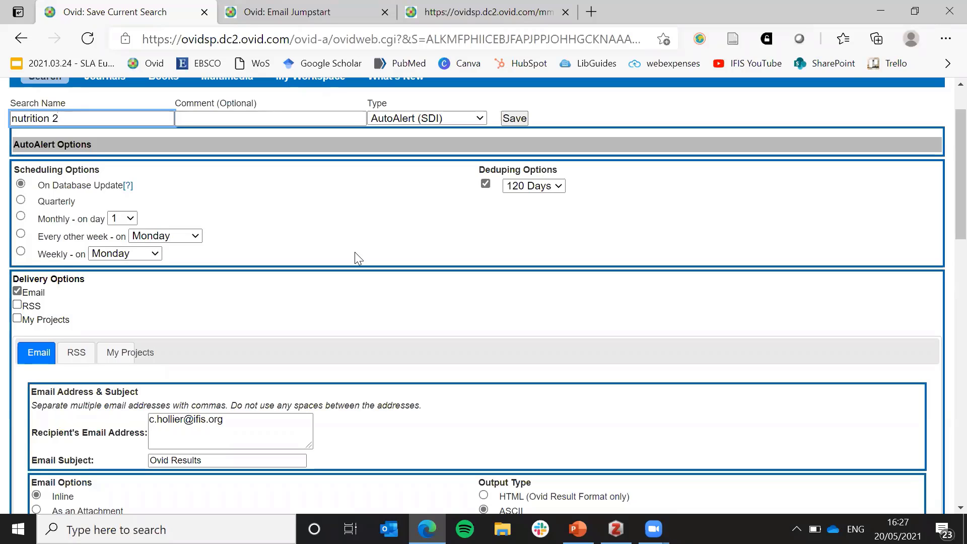
{"action": "scroll", "coordinate": [333, 295], "scroll_direction": "down", "scroll_amount": 1}
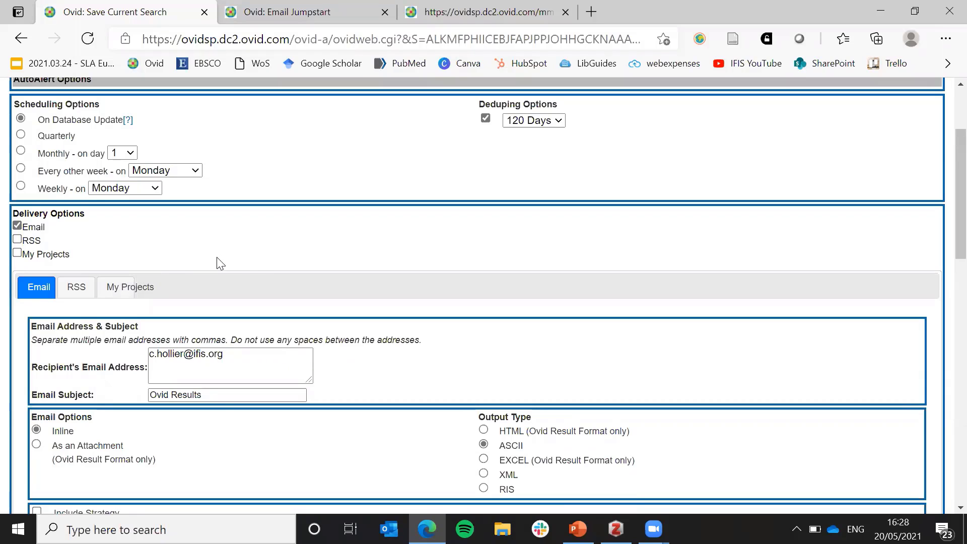
{"action": "scroll", "coordinate": [259, 263], "scroll_direction": "down", "scroll_amount": 1}
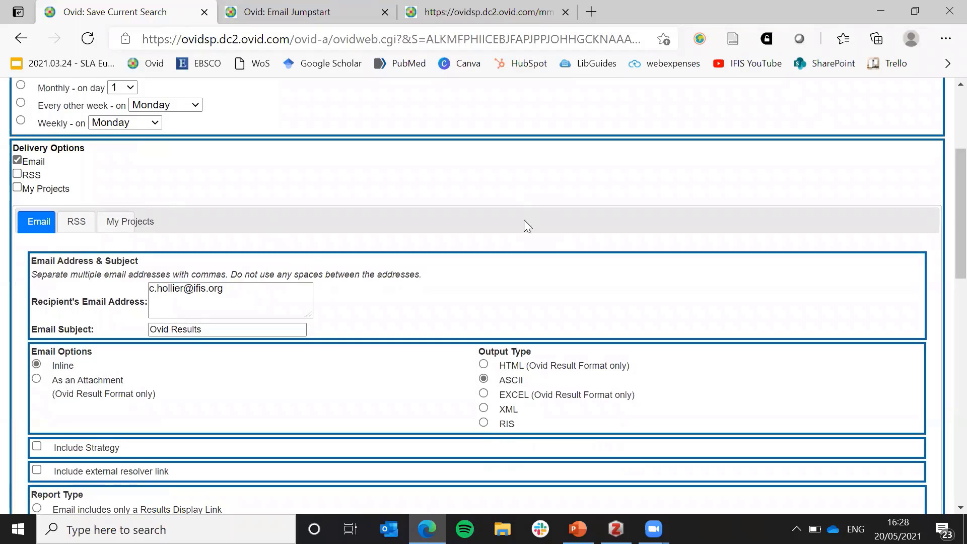
{"action": "scroll", "coordinate": [526, 221], "scroll_direction": "down", "scroll_amount": 1}
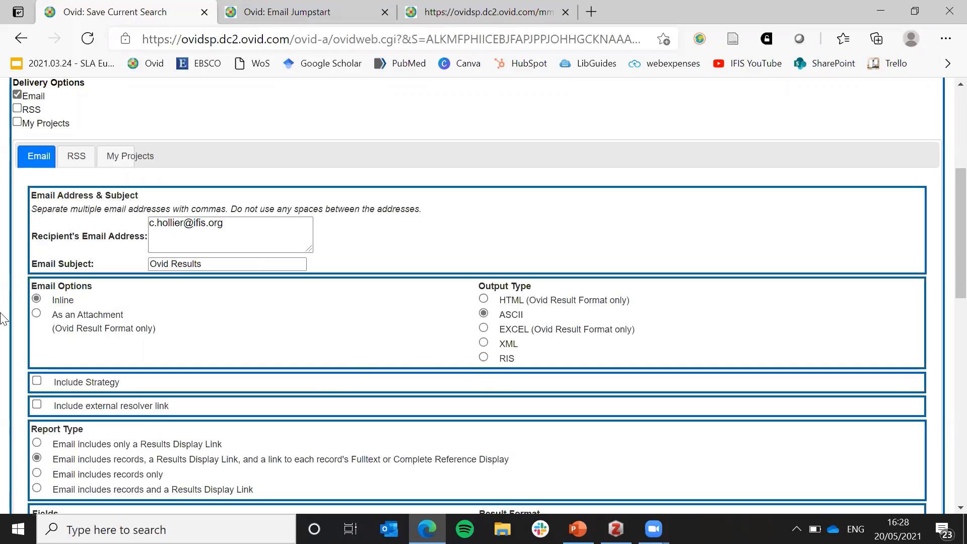
{"action": "left_click", "coordinate": [37, 314]}
{"action": "left_click", "coordinate": [485, 359]}
- Review the alert's report type, field, result format and sort options, and the existing saved searches
{"action": "scroll", "coordinate": [608, 358], "scroll_direction": "down", "scroll_amount": 3}
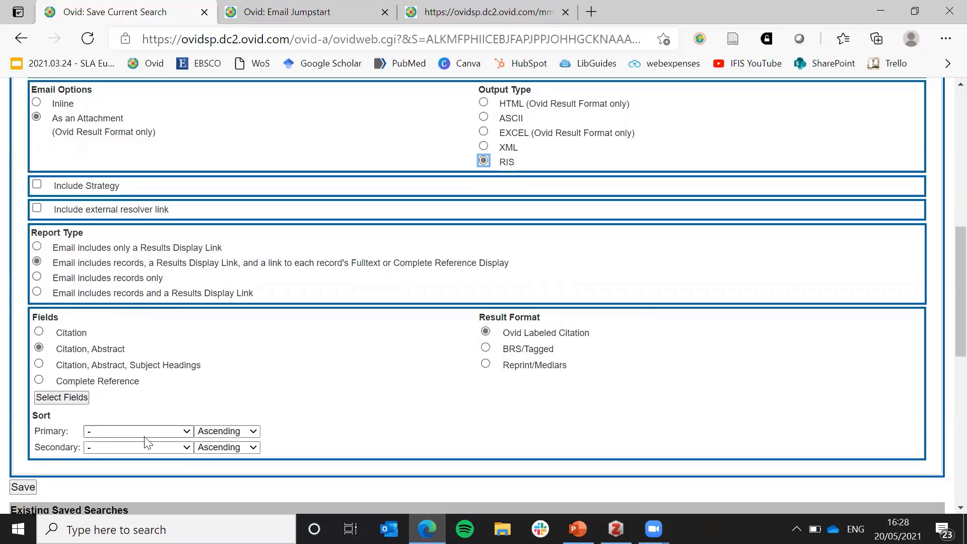
{"action": "left_click", "coordinate": [181, 432]}
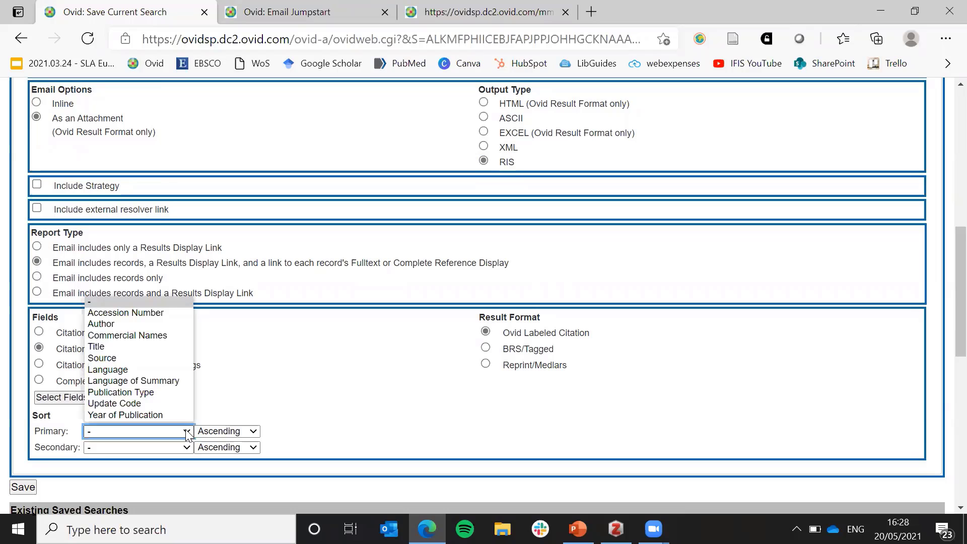
{"action": "left_click", "coordinate": [267, 382]}
{"action": "scroll", "coordinate": [352, 401], "scroll_direction": "down", "scroll_amount": 1}
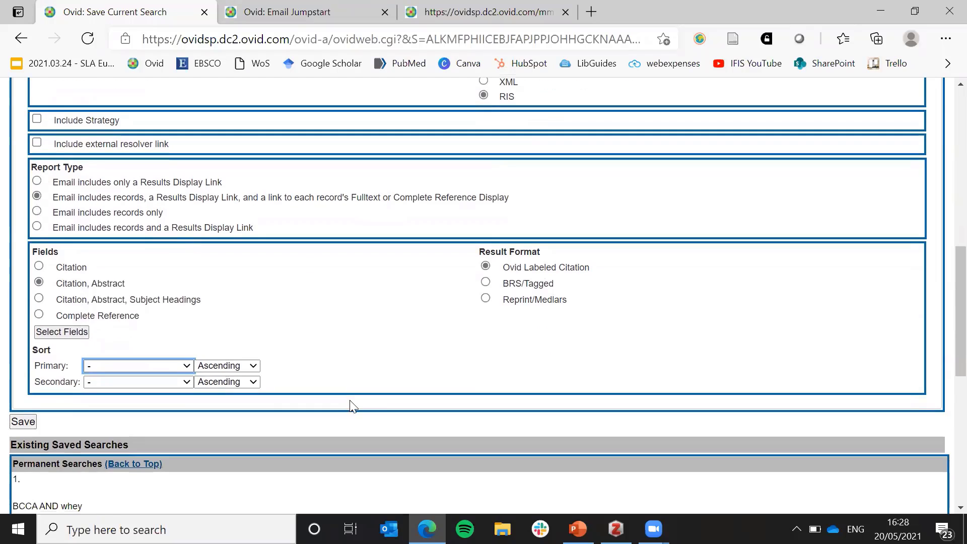
{"action": "scroll", "coordinate": [355, 405], "scroll_direction": "down", "scroll_amount": 6}
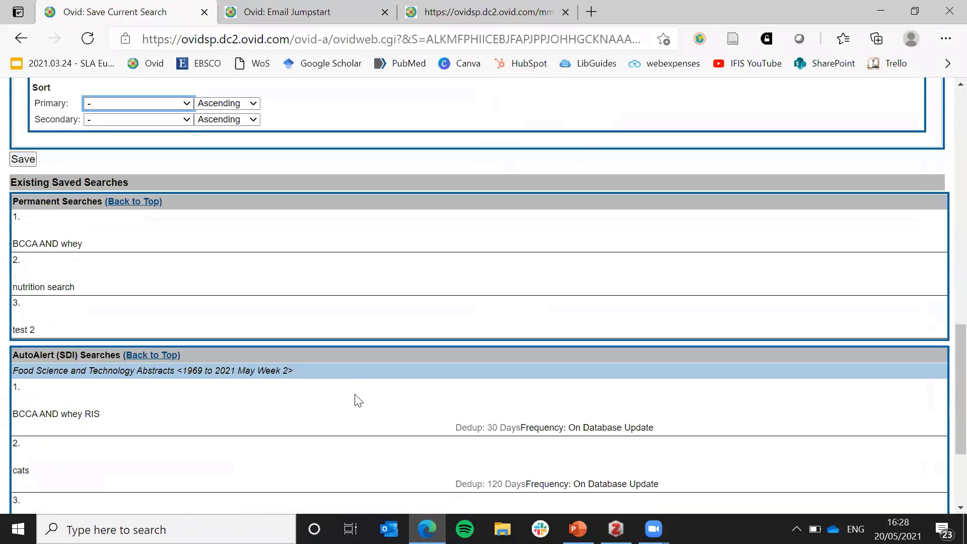
{"action": "scroll", "coordinate": [355, 398], "scroll_direction": "up", "scroll_amount": 3}
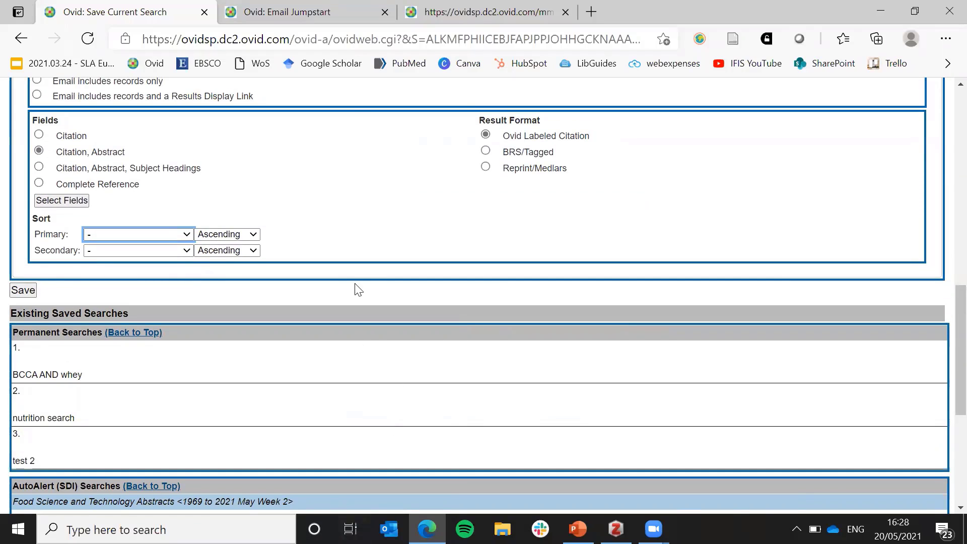
{"action": "scroll", "coordinate": [375, 231], "scroll_direction": "down", "scroll_amount": 5}
{"action": "scroll", "coordinate": [375, 232], "scroll_direction": "up", "scroll_amount": 1}
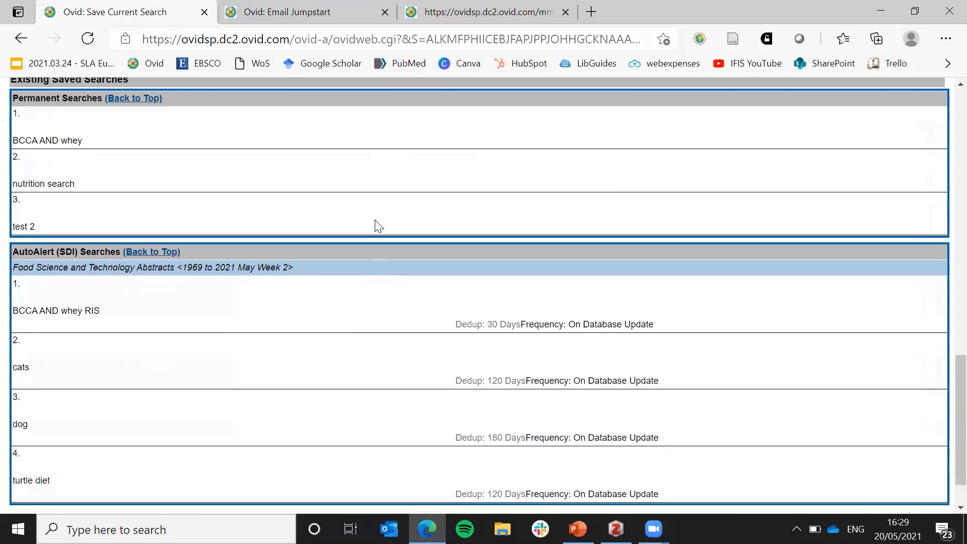
{"action": "scroll", "coordinate": [378, 230], "scroll_direction": "up", "scroll_amount": 4}
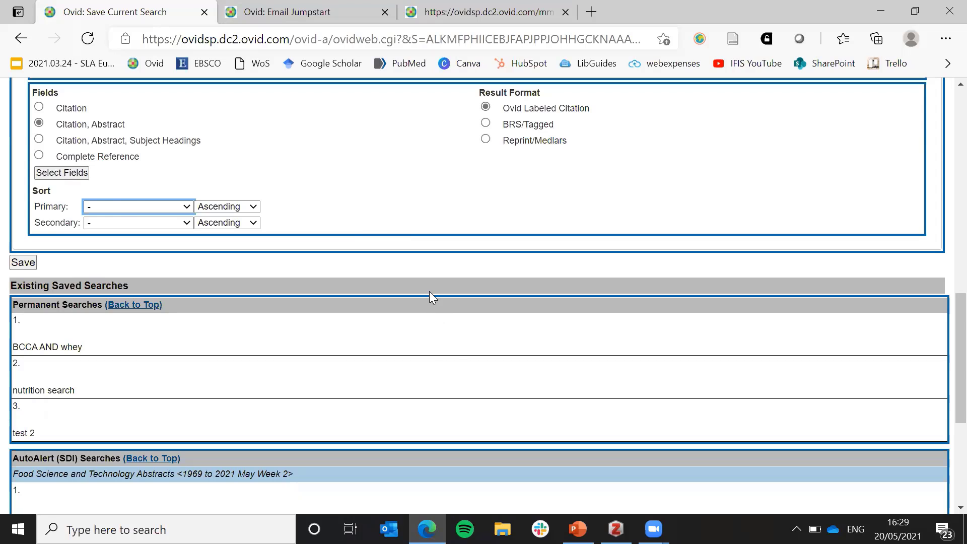
{"action": "scroll", "coordinate": [432, 294], "scroll_direction": "up", "scroll_amount": 2}
{"action": "scroll", "coordinate": [485, 287], "scroll_direction": "up", "scroll_amount": 2}
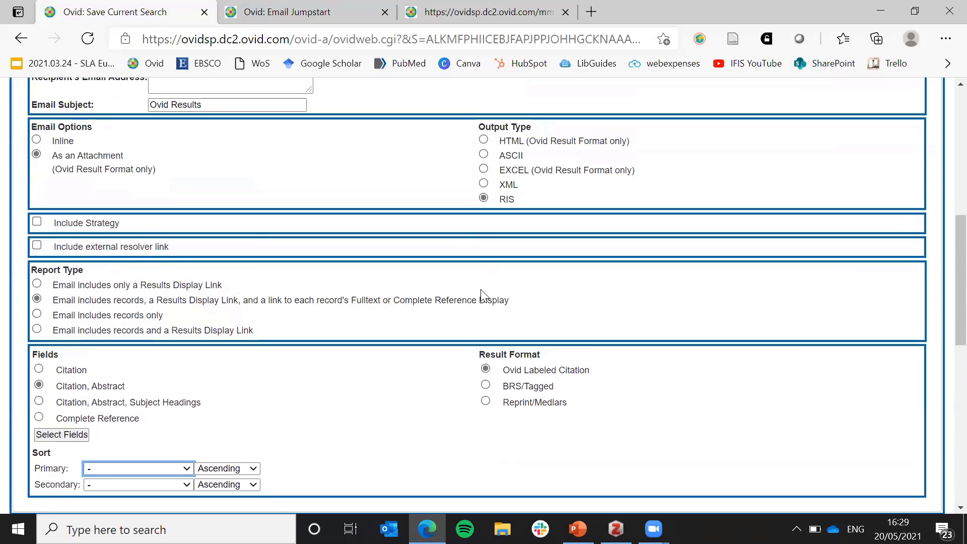
{"action": "scroll", "coordinate": [483, 296], "scroll_direction": "up", "scroll_amount": 3}
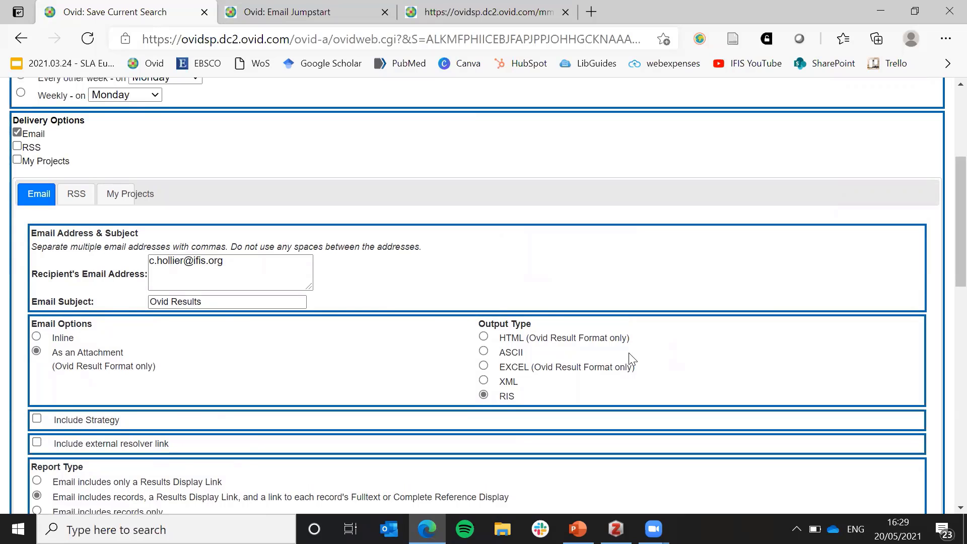
{"action": "scroll", "coordinate": [632, 359], "scroll_direction": "up", "scroll_amount": 4}
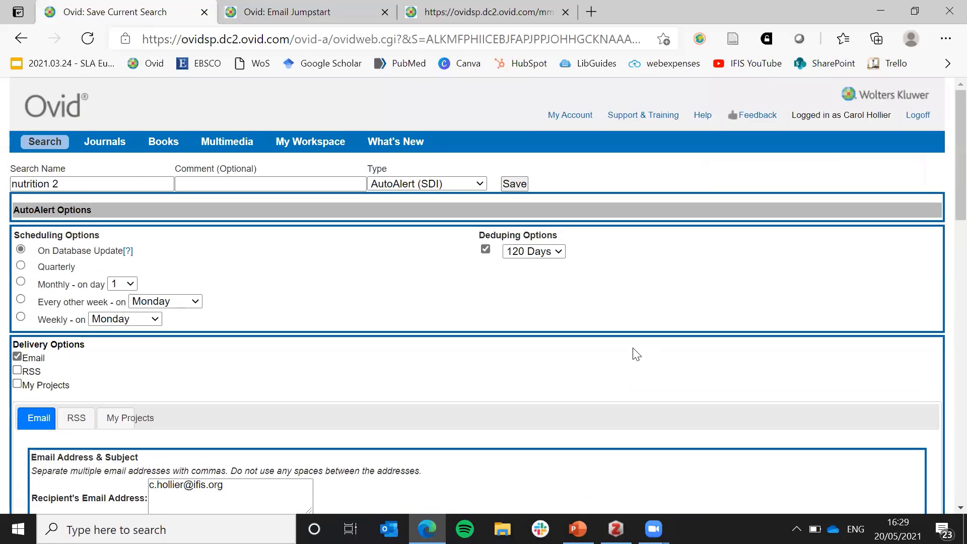
- Save the "nutrition 2" AutoAlert and check the search history page
{"action": "left_click", "coordinate": [512, 187]}
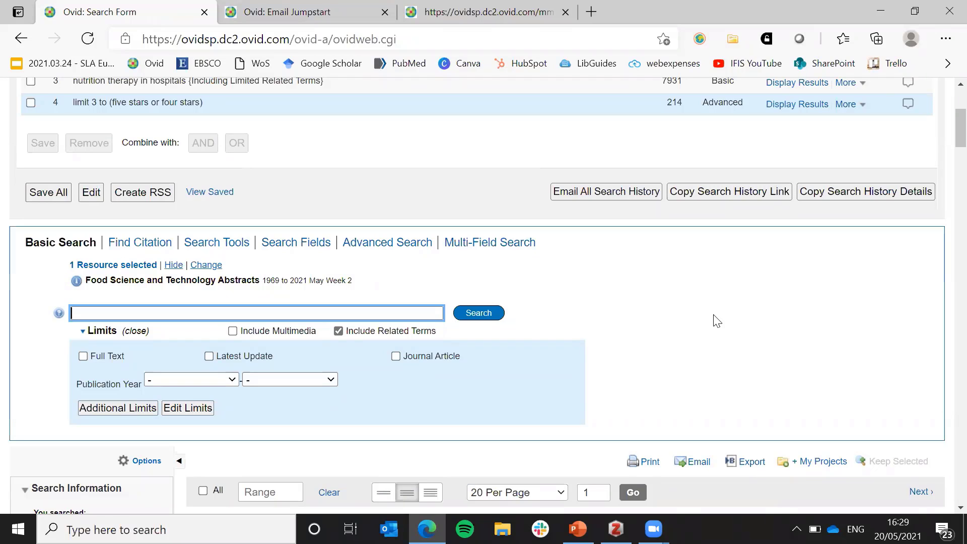
{"action": "scroll", "coordinate": [718, 323], "scroll_direction": "up", "scroll_amount": 3}
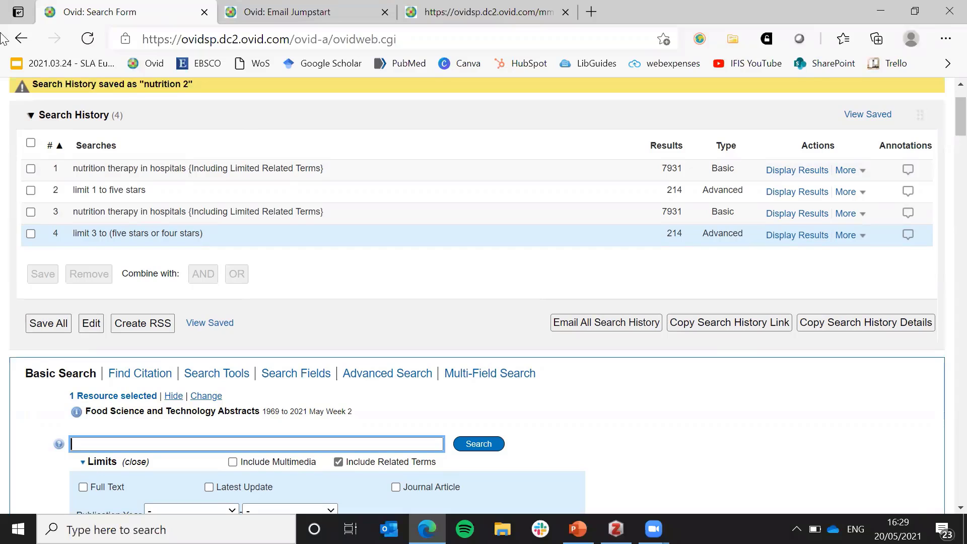
{"action": "scroll", "coordinate": [453, 255], "scroll_direction": "up", "scroll_amount": 2}
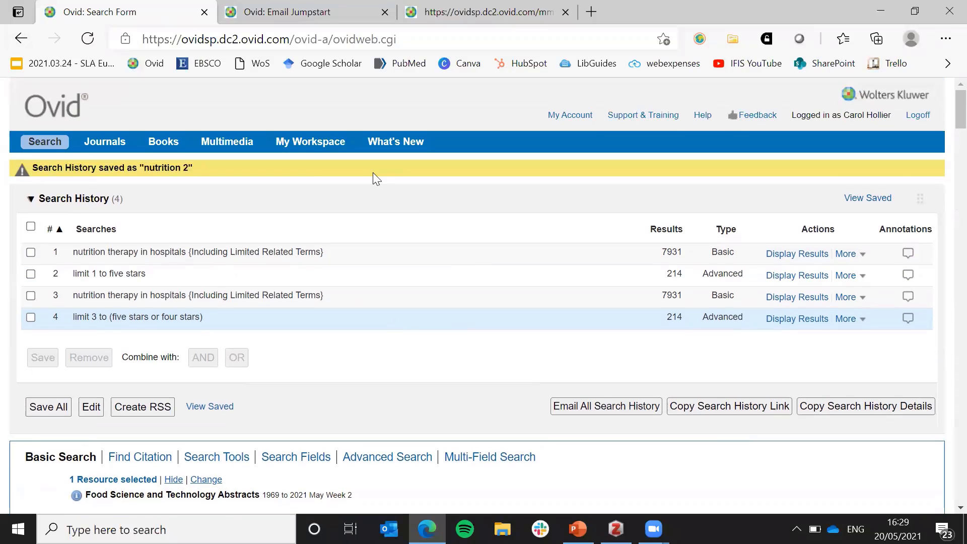
- Go to the saved searches and alerts and open the AutoAlert "BCCA AND whey RIS" for editing
{"action": "left_click", "coordinate": [288, 143]}
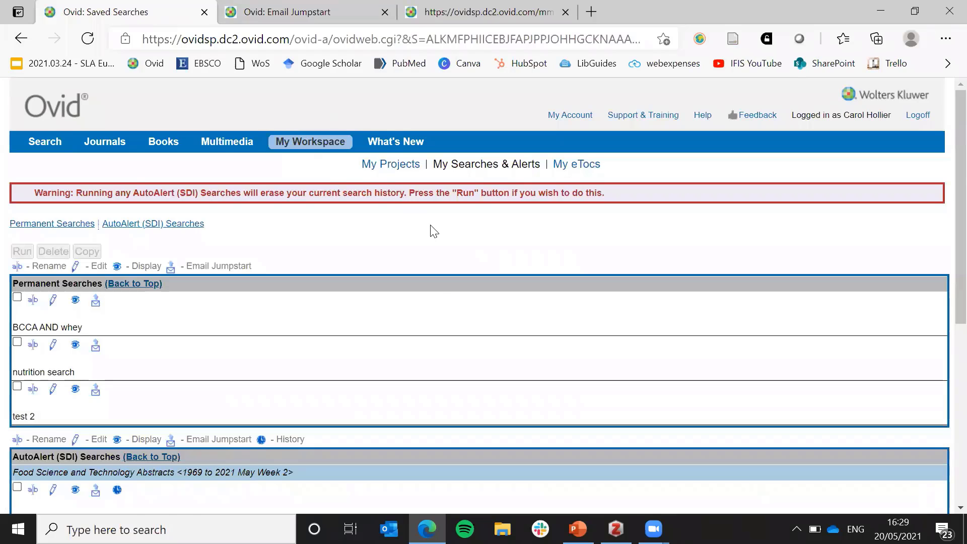
{"action": "scroll", "coordinate": [438, 236], "scroll_direction": "down", "scroll_amount": 3}
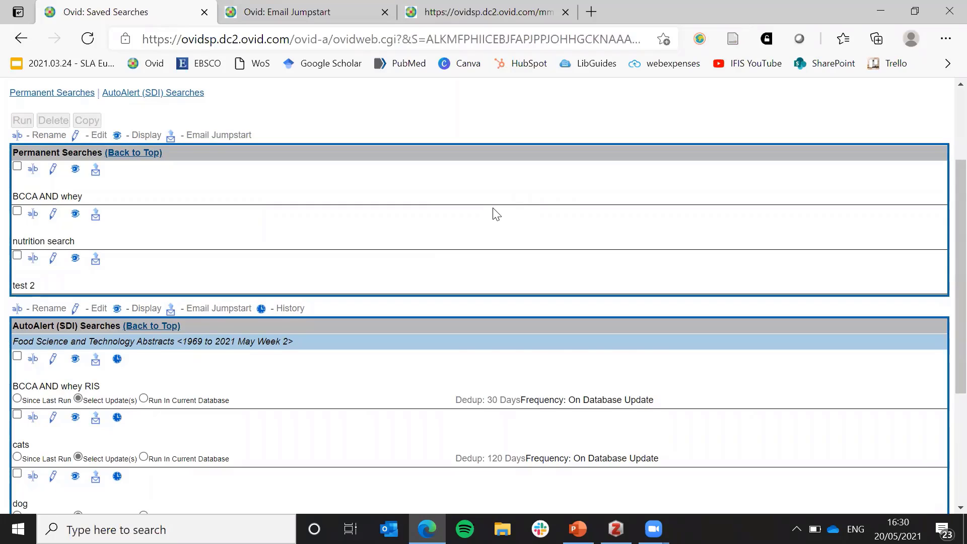
{"action": "scroll", "coordinate": [492, 211], "scroll_direction": "down", "scroll_amount": 1}
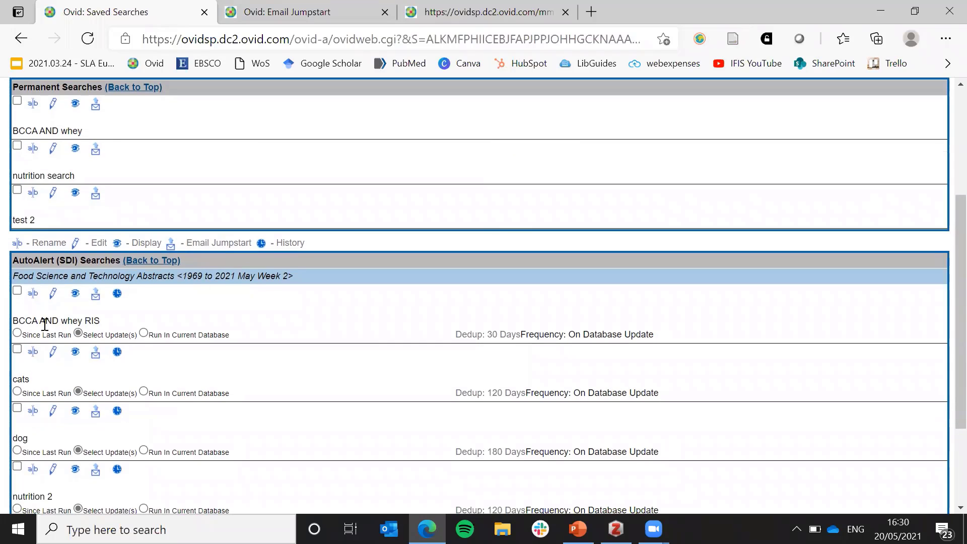
{"action": "left_click", "coordinate": [52, 294]}
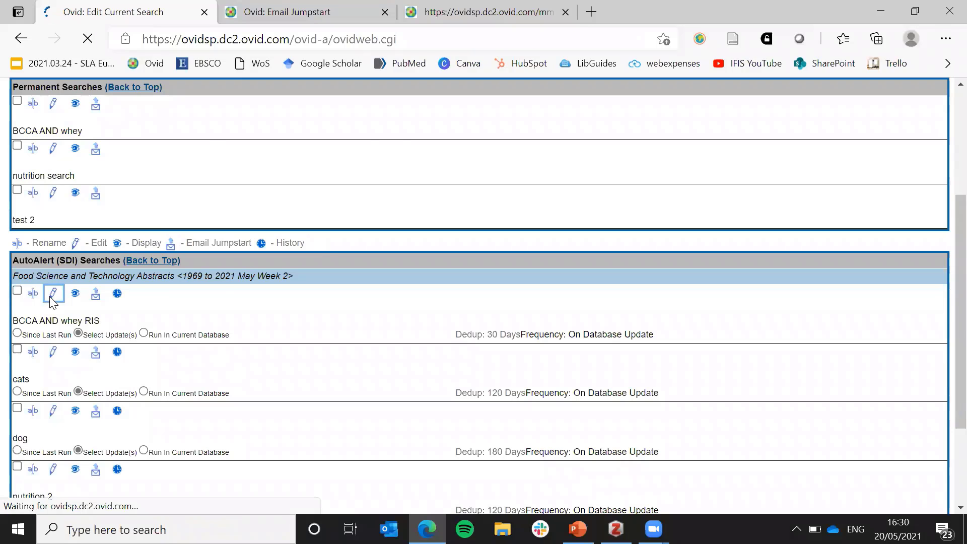
{"action": "scroll", "coordinate": [346, 341], "scroll_direction": "down", "scroll_amount": 1}
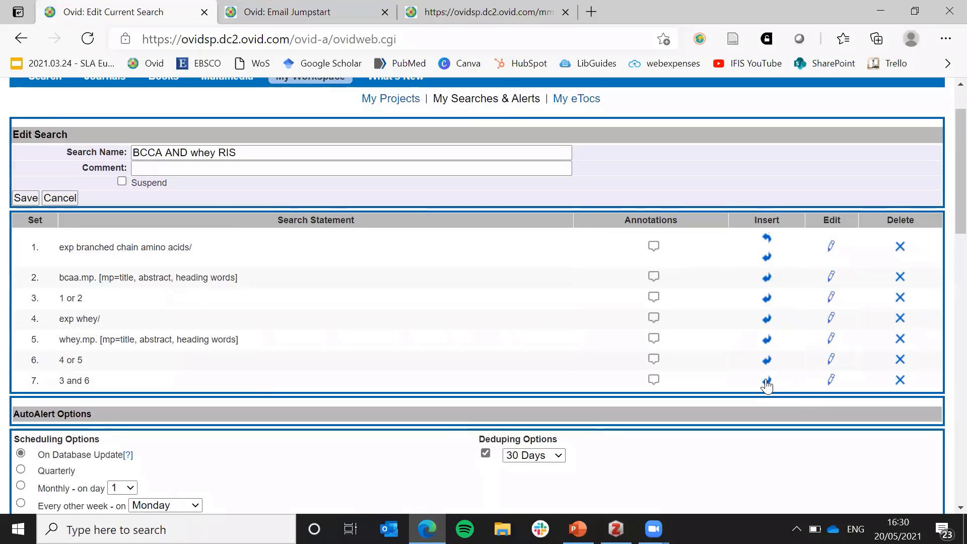
{"action": "left_click", "coordinate": [145, 154]}
- Insert the search statement "limit 7 to patent" after the seventh statement of "BCCA AND whey RIS"
{"action": "left_click", "coordinate": [766, 383]}
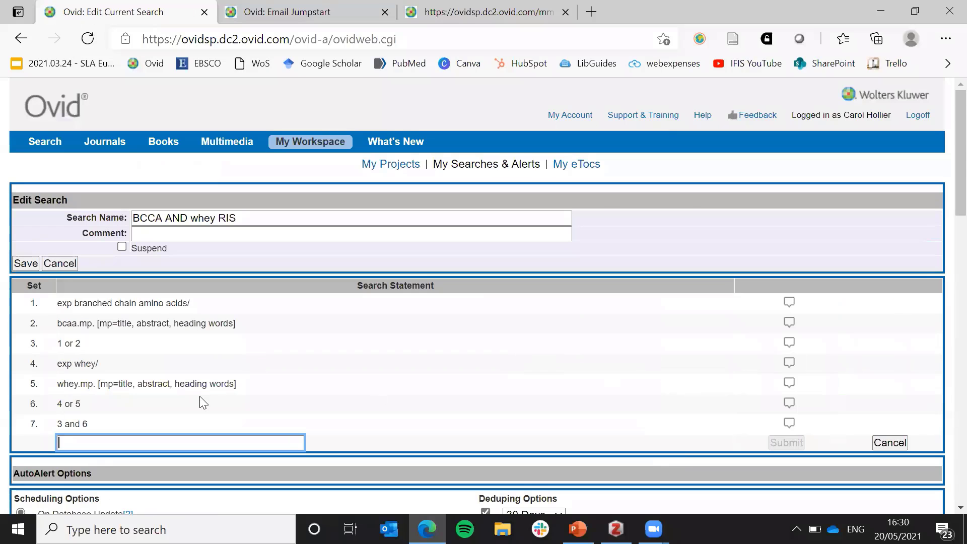
{"action": "left_click", "coordinate": [107, 438]}
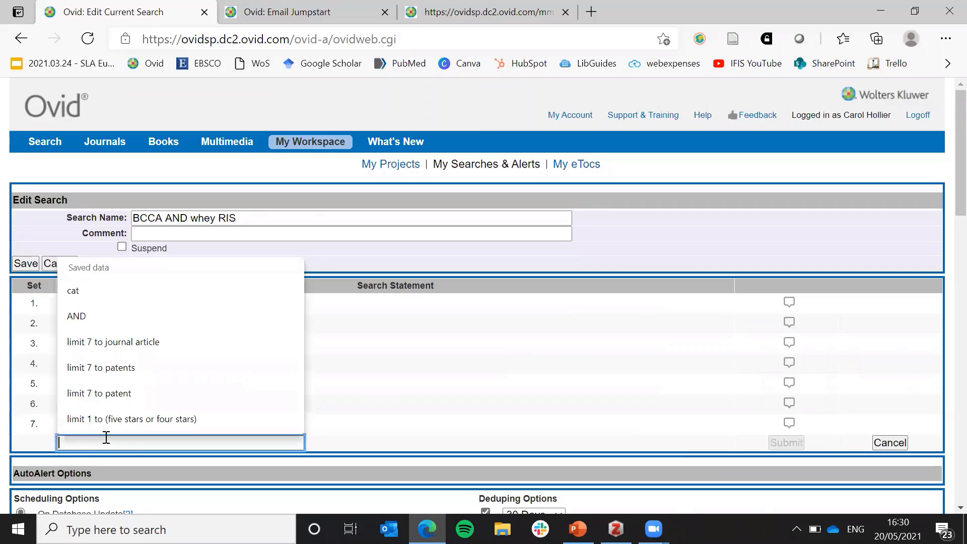
{"action": "type", "text": "limit"}
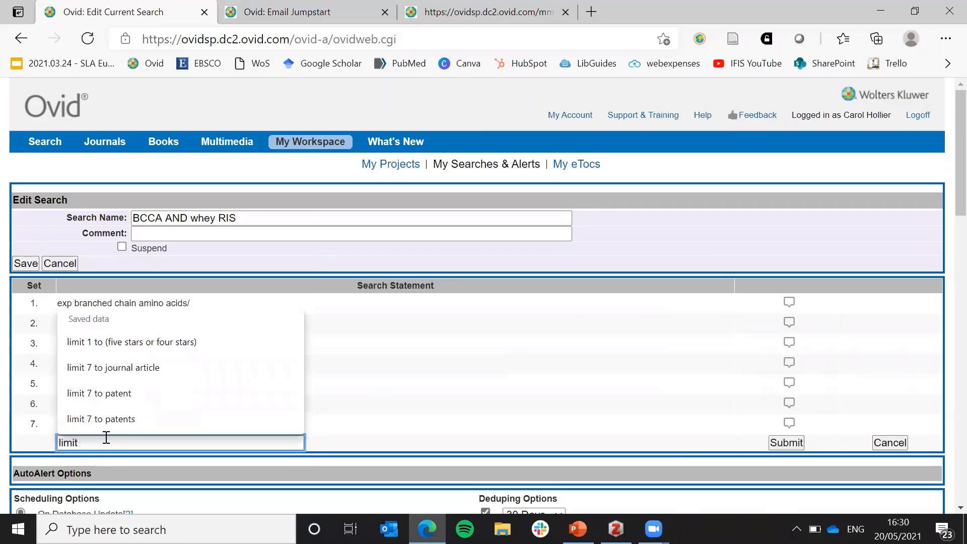
{"action": "type", "text": " 7 to"}
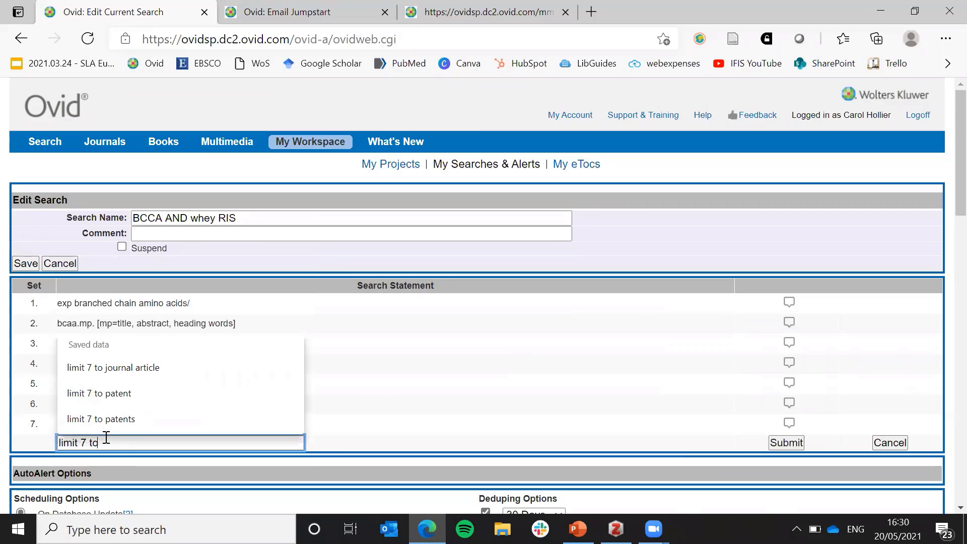
{"action": "type", "text": " patent"}
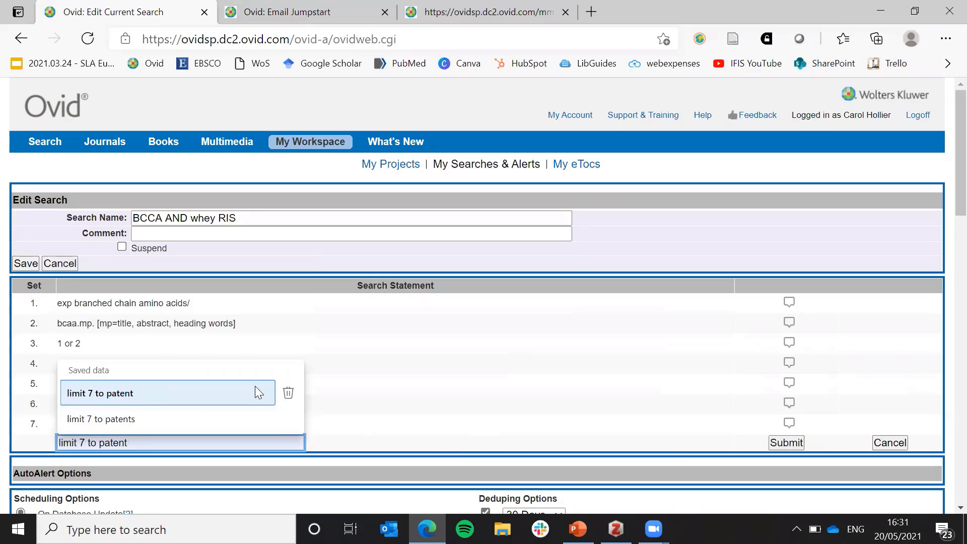
{"action": "left_click", "coordinate": [427, 406]}
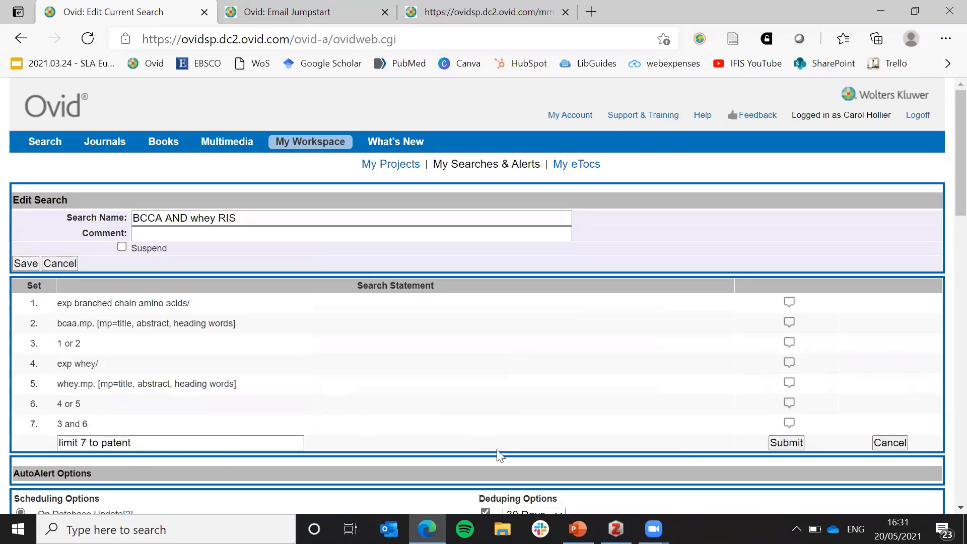
{"action": "left_click", "coordinate": [786, 442]}
{"action": "scroll", "coordinate": [572, 436], "scroll_direction": "down", "scroll_amount": 1}
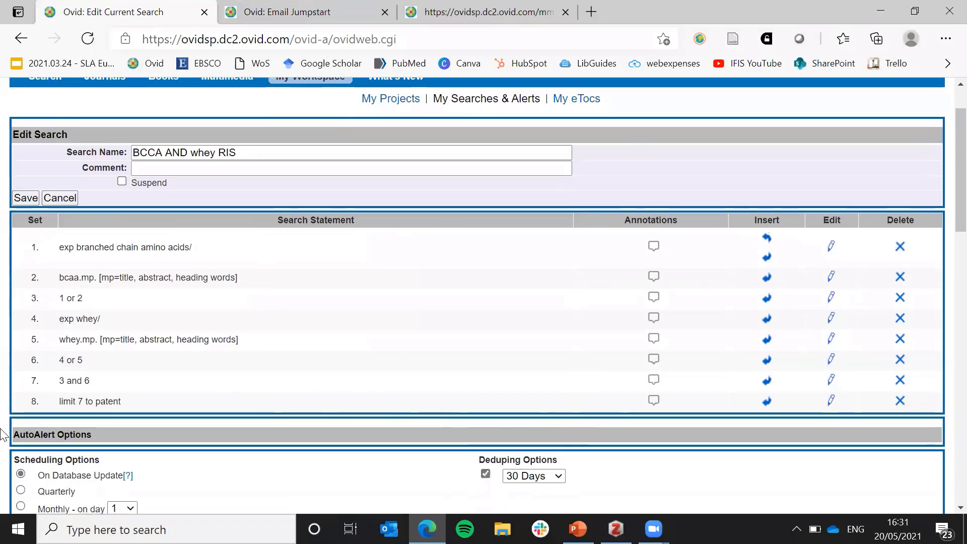
{"action": "scroll", "coordinate": [450, 404], "scroll_direction": "up", "scroll_amount": 2}
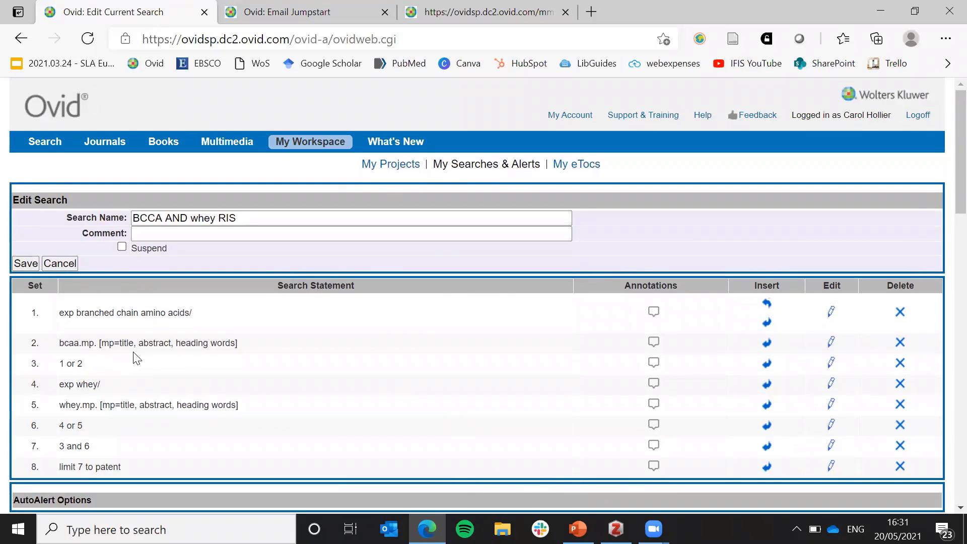
- Save the edited AutoAlert "BCCA AND whey RIS" and view its alert history
{"action": "scroll", "coordinate": [179, 352], "scroll_direction": "down", "scroll_amount": 6}
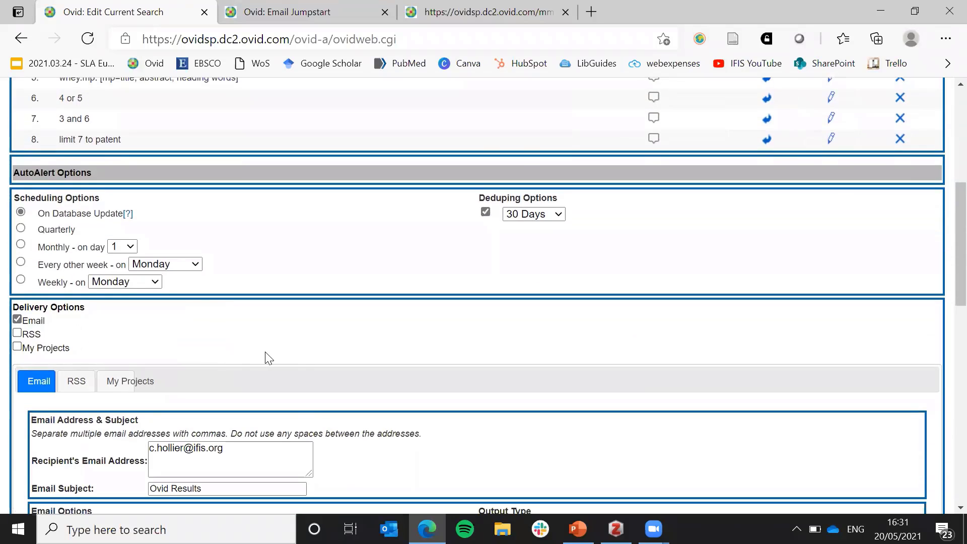
{"action": "scroll", "coordinate": [337, 367], "scroll_direction": "down", "scroll_amount": 13}
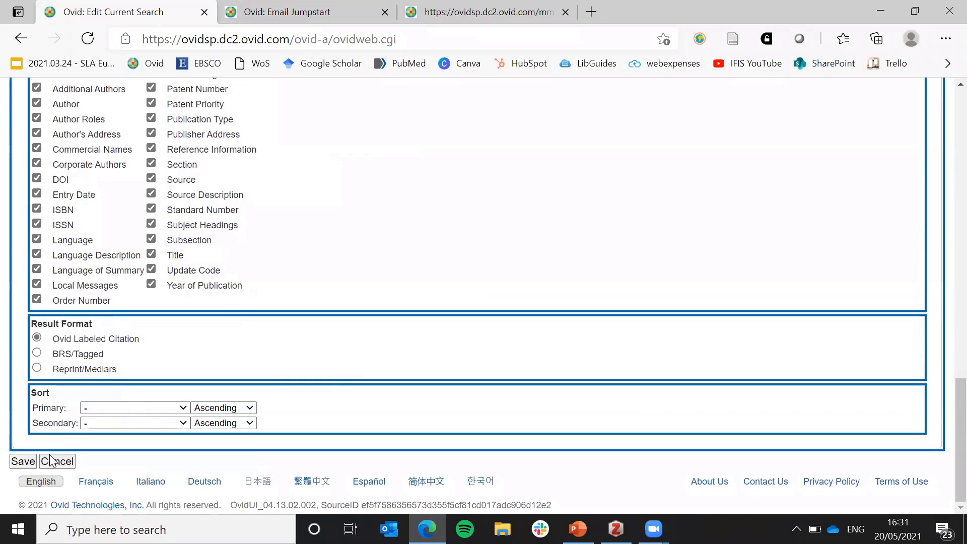
{"action": "left_click", "coordinate": [22, 461]}
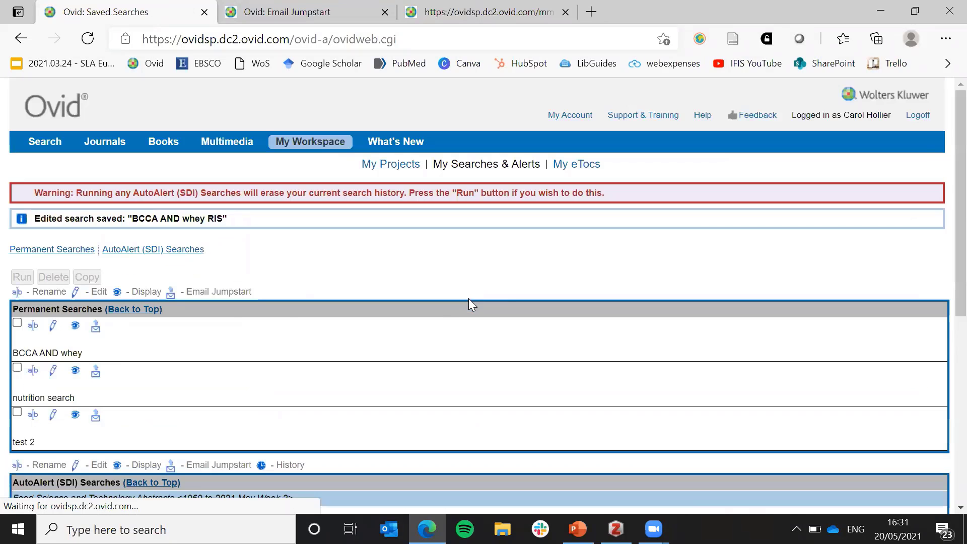
{"action": "scroll", "coordinate": [371, 347], "scroll_direction": "down", "scroll_amount": 3}
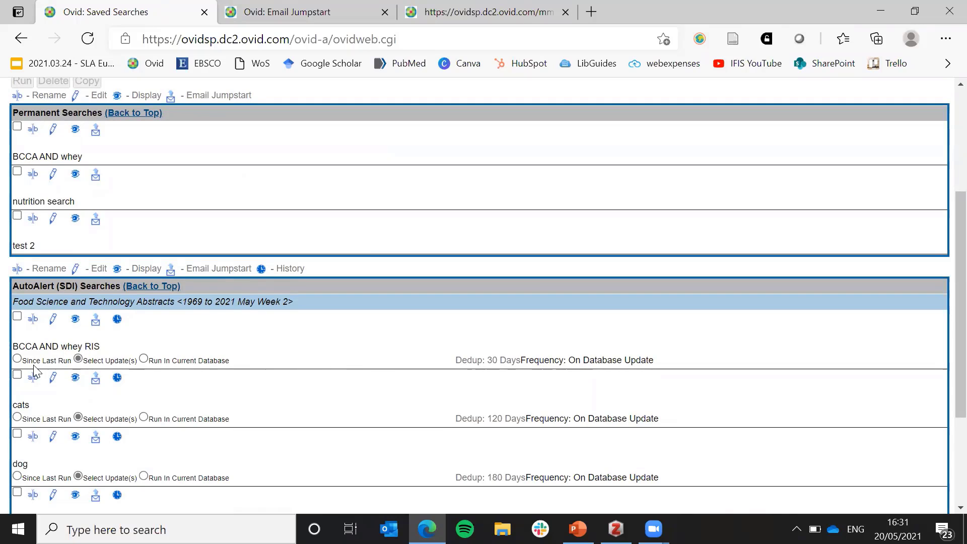
{"action": "left_click", "coordinate": [118, 322]}
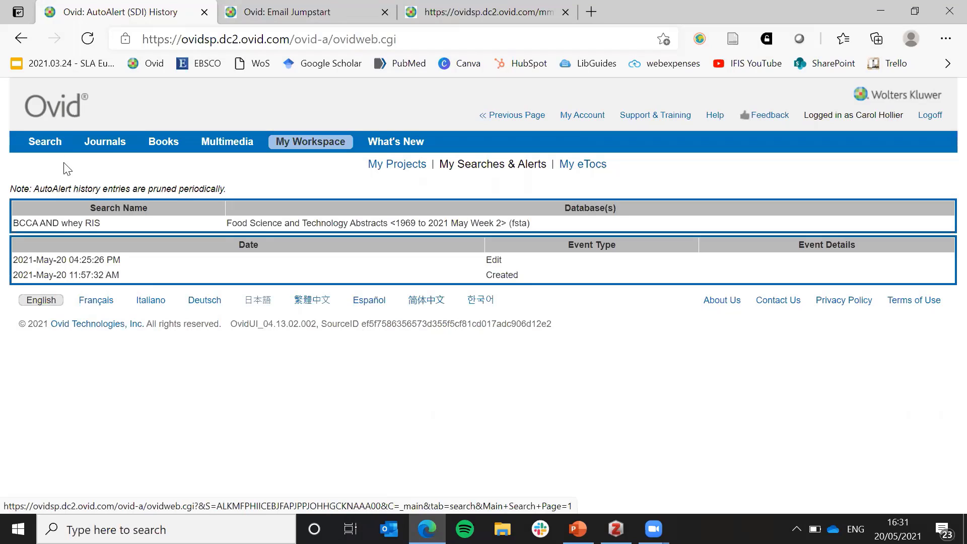
- Return to the search page, open the additional limits for search 4 and select Patent as the publication type
{"action": "left_click", "coordinate": [46, 142]}
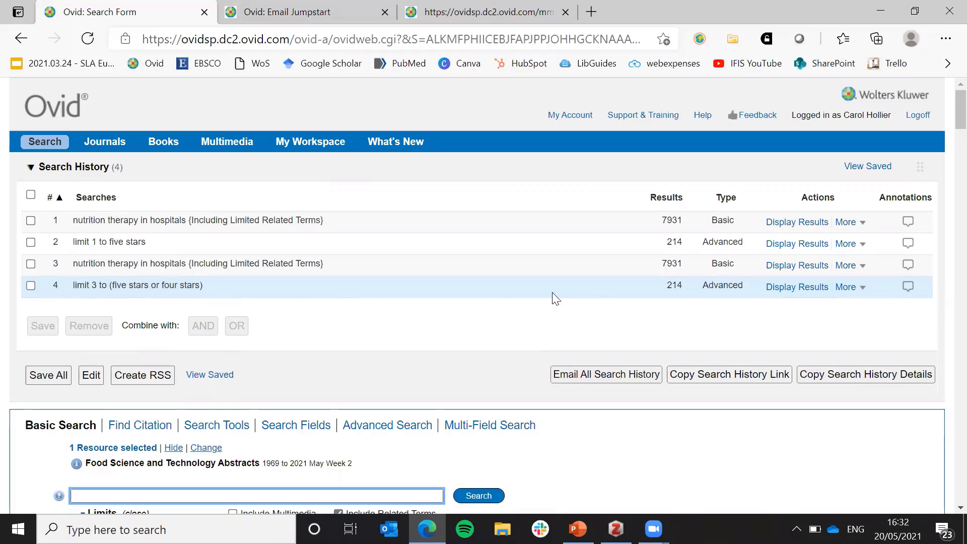
{"action": "scroll", "coordinate": [574, 359], "scroll_direction": "down", "scroll_amount": 4}
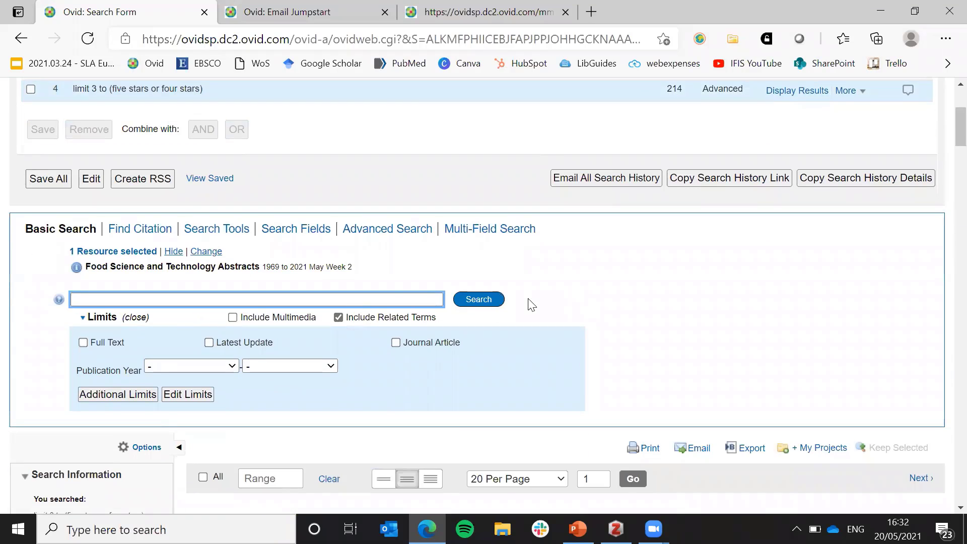
{"action": "left_click", "coordinate": [113, 397]}
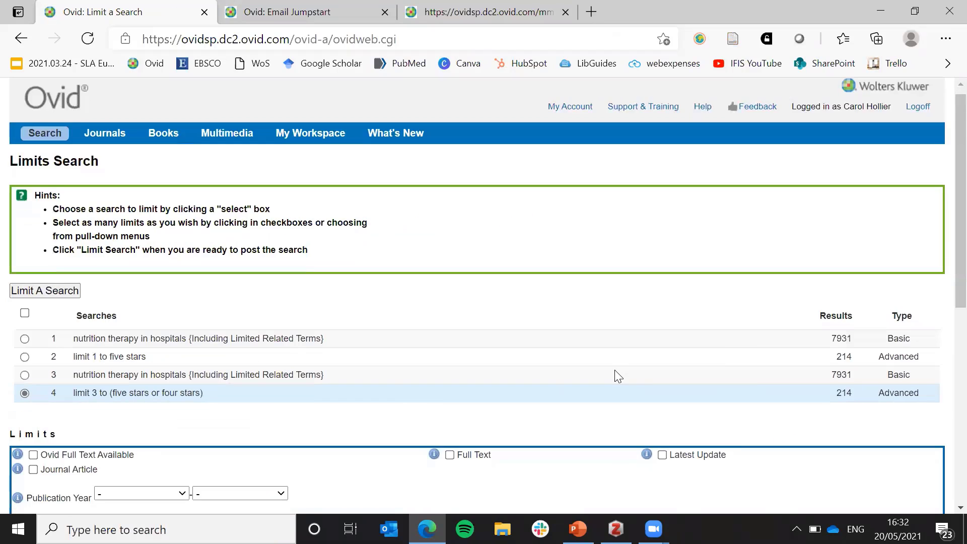
{"action": "scroll", "coordinate": [618, 377], "scroll_direction": "down", "scroll_amount": 8}
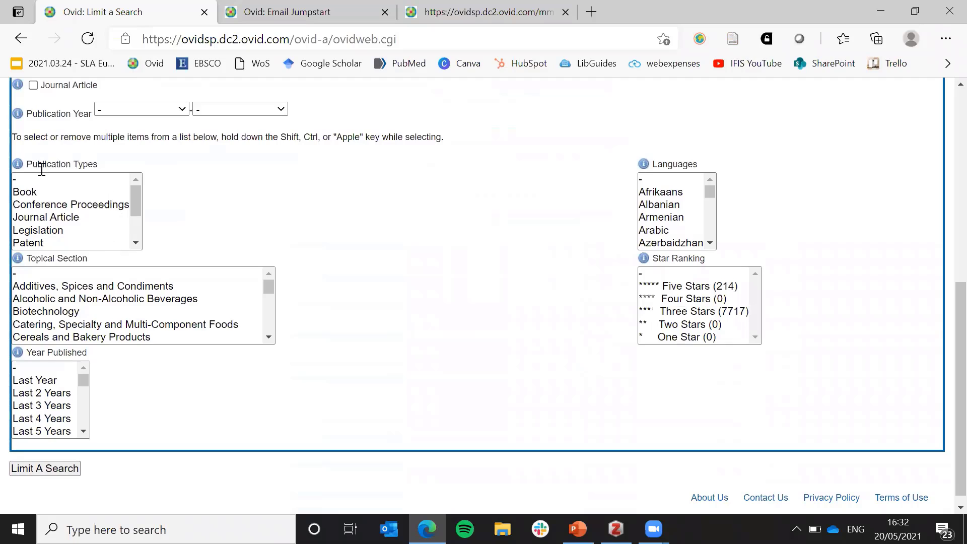
{"action": "scroll", "coordinate": [61, 201], "scroll_direction": "down", "scroll_amount": 2}
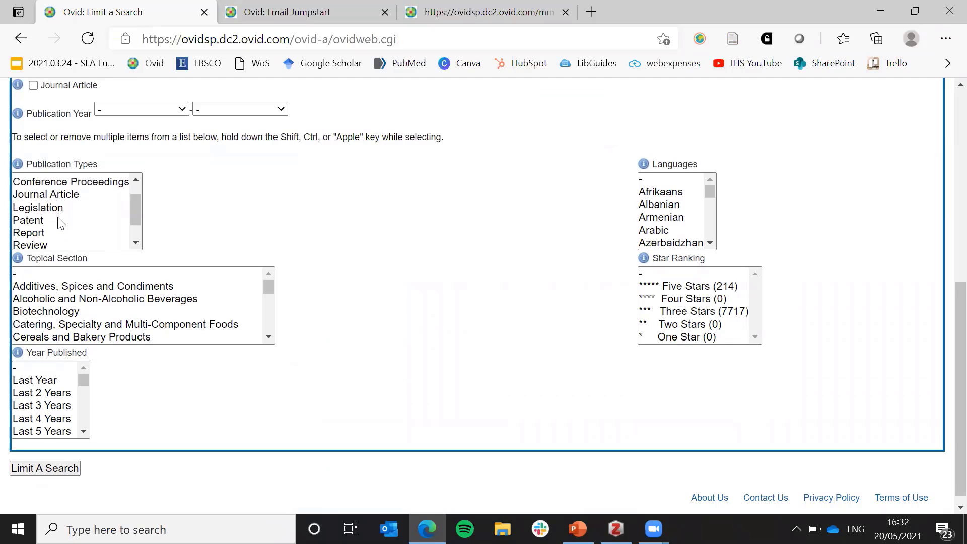
{"action": "left_click", "coordinate": [32, 223]}
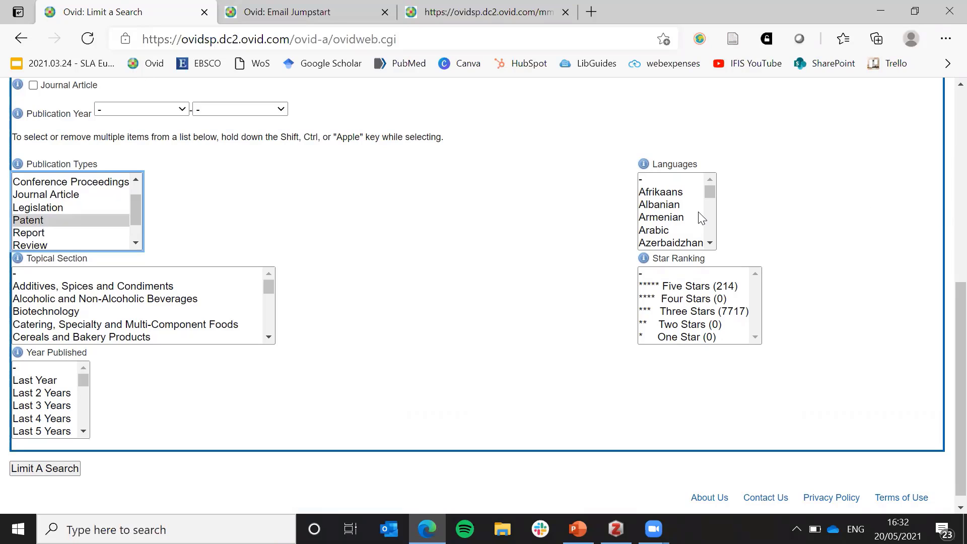
- Look through the language and topical section limits and select Five Stars as the star ranking
{"action": "scroll", "coordinate": [701, 218], "scroll_direction": "down", "scroll_amount": 3}
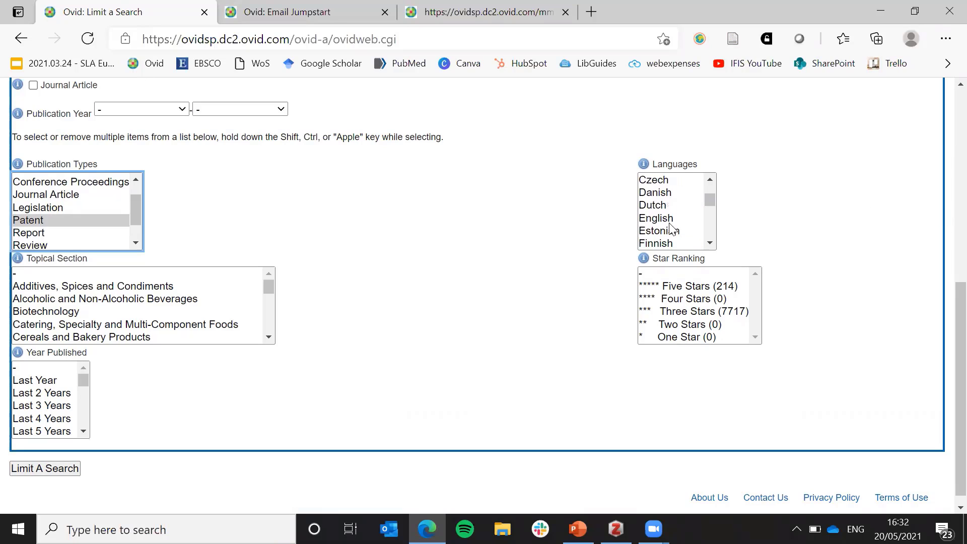
{"action": "scroll", "coordinate": [679, 231], "scroll_direction": "up", "scroll_amount": 3}
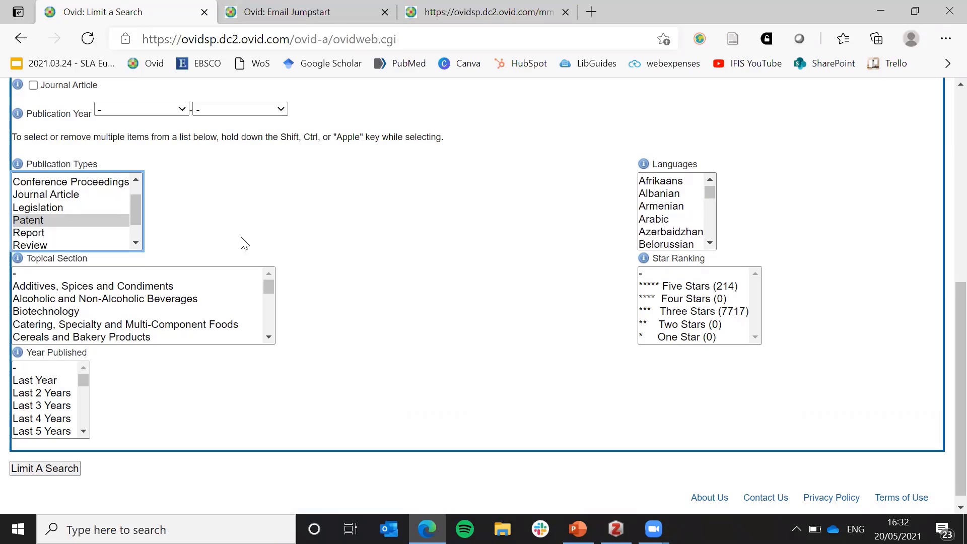
{"action": "scroll", "coordinate": [129, 313], "scroll_direction": "down", "scroll_amount": 1}
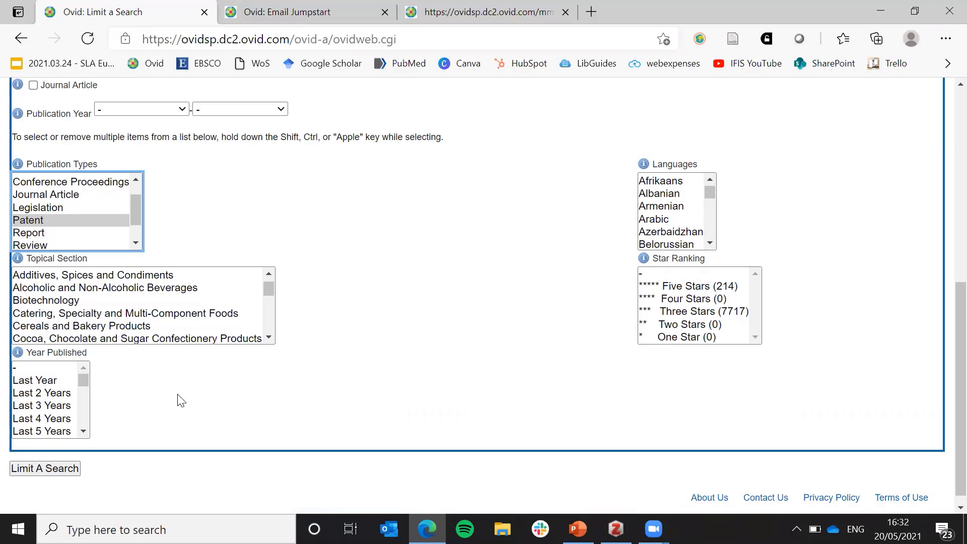
{"action": "scroll", "coordinate": [677, 301], "scroll_direction": "down", "scroll_amount": 1}
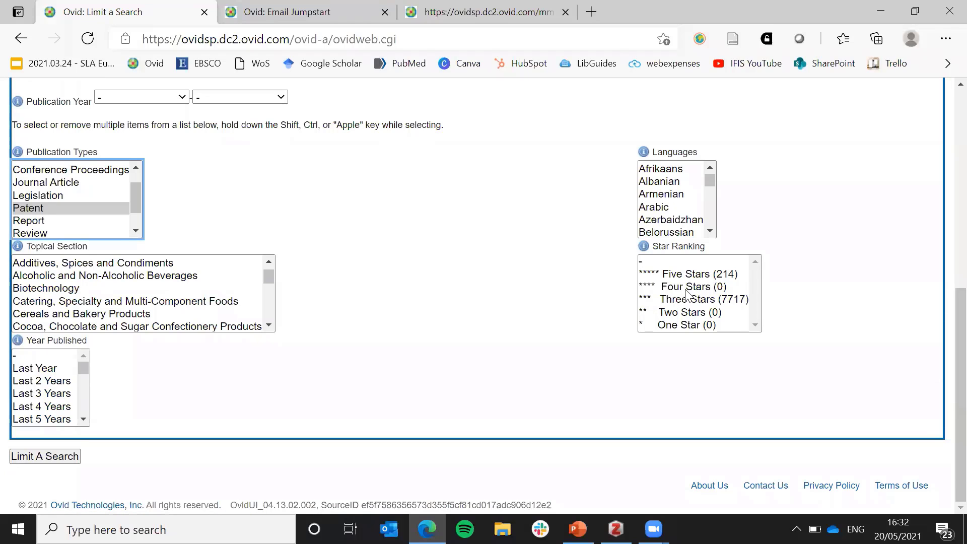
{"action": "scroll", "coordinate": [362, 372], "scroll_direction": "up", "scroll_amount": 1}
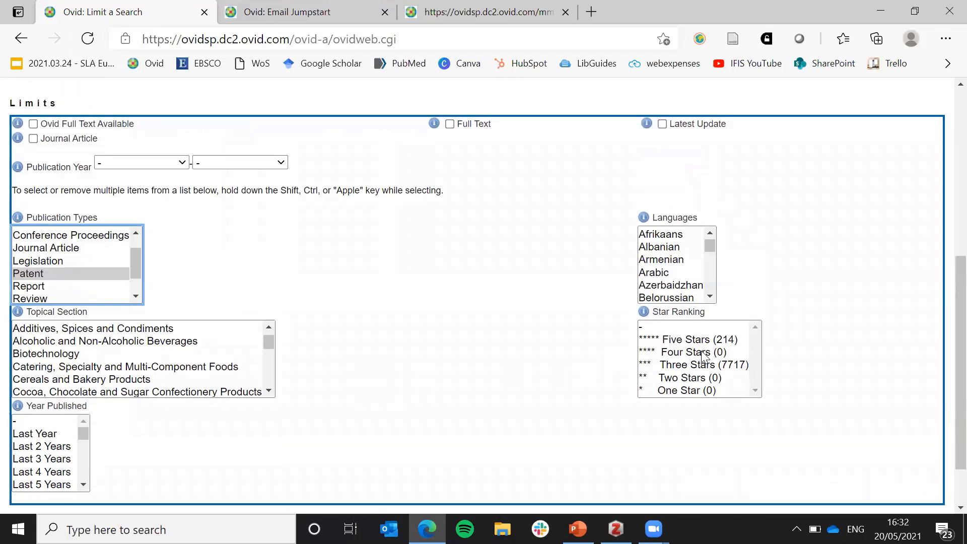
{"action": "left_click", "coordinate": [677, 340]}
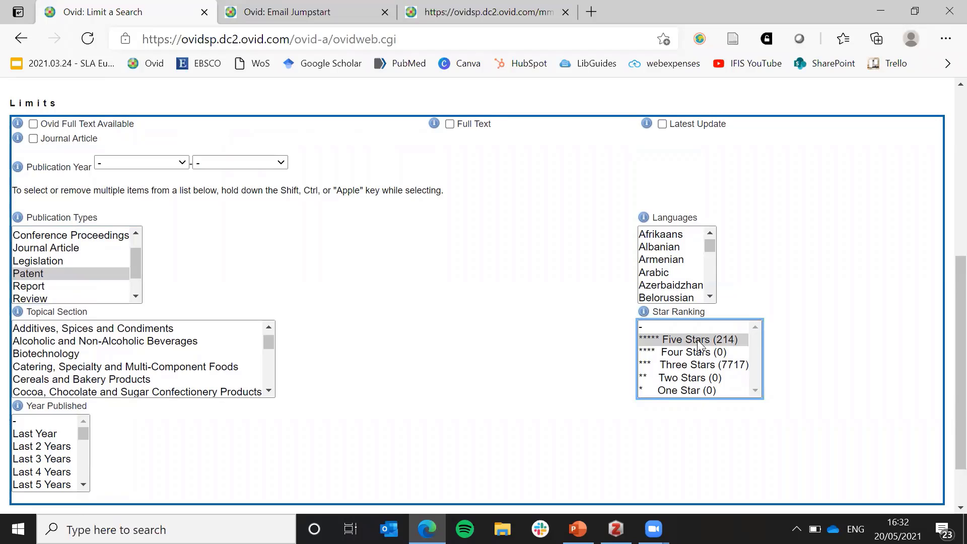
- Leave the limits page without applying the limits and go to the saved searches and alerts
{"action": "scroll", "coordinate": [447, 339], "scroll_direction": "up", "scroll_amount": 5}
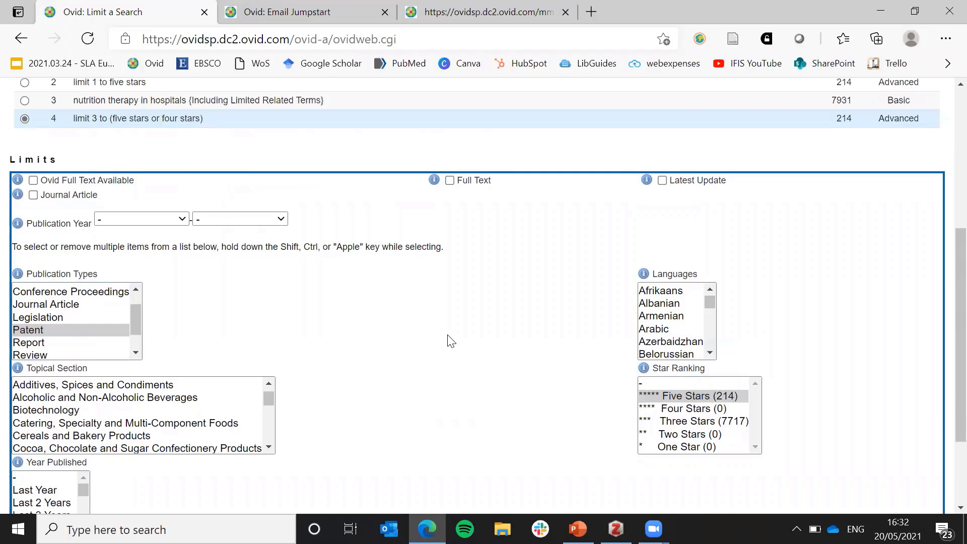
{"action": "scroll", "coordinate": [446, 327], "scroll_direction": "down", "scroll_amount": 3}
{"action": "scroll", "coordinate": [421, 339], "scroll_direction": "up", "scroll_amount": 3}
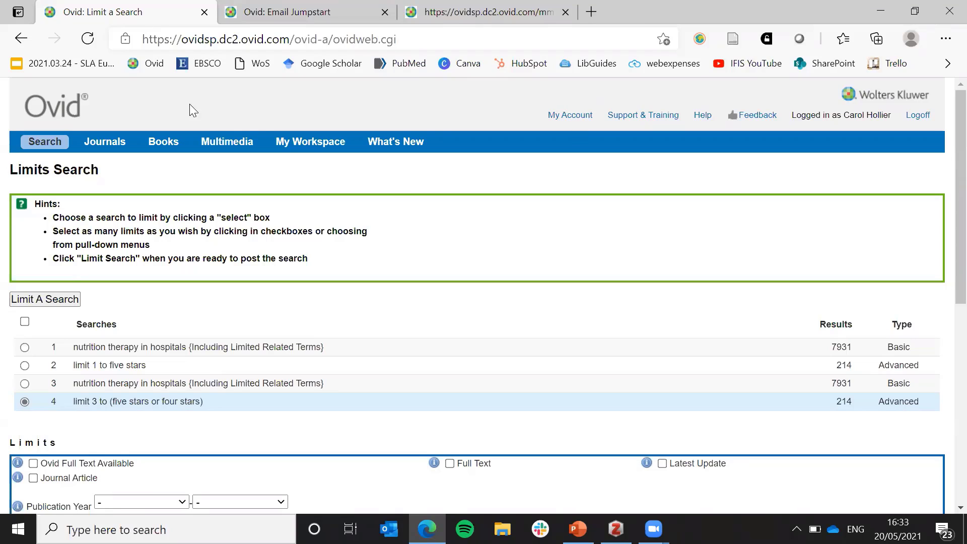
{"action": "left_click", "coordinate": [280, 143]}
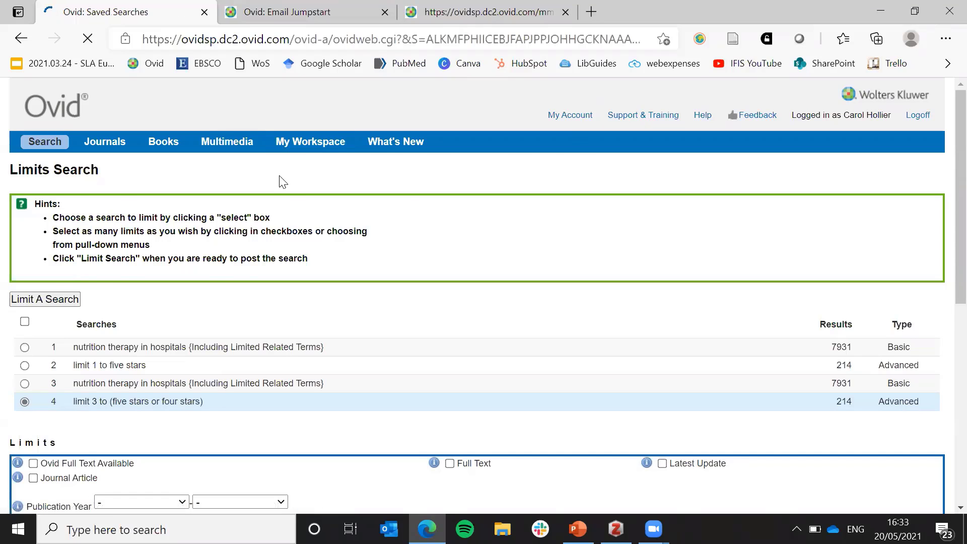